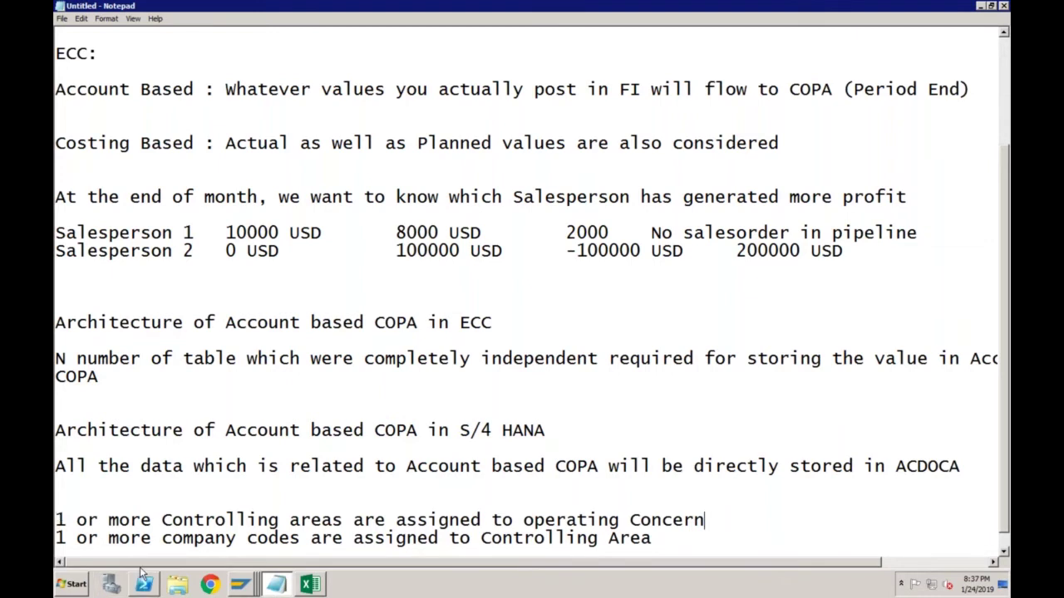
Switch from the Notepad COPA notes to SAP's Display IMG configuration tree window
left_click(239, 585)
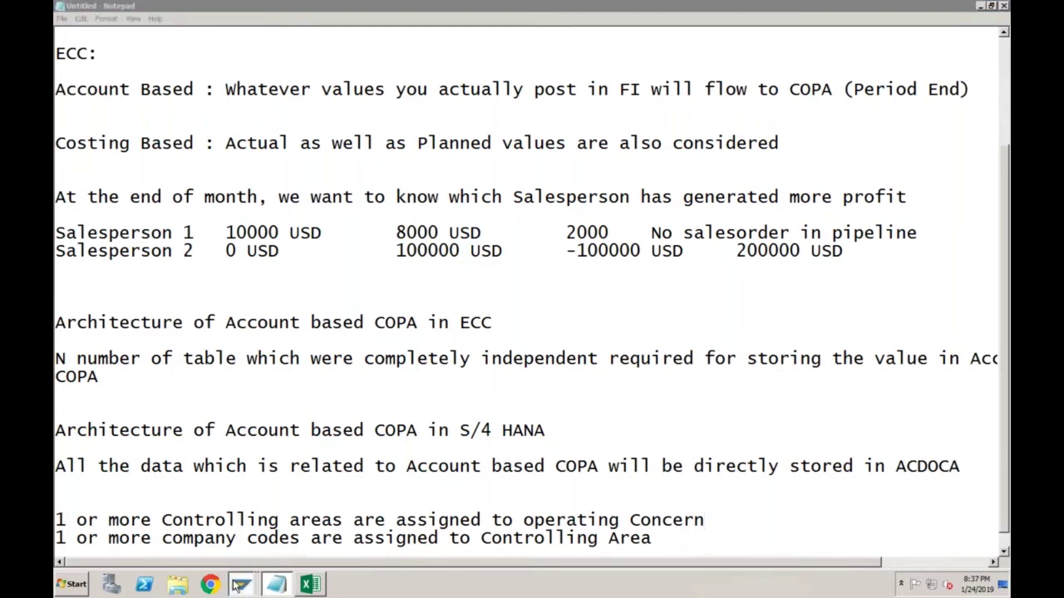
mouse_move(239, 585)
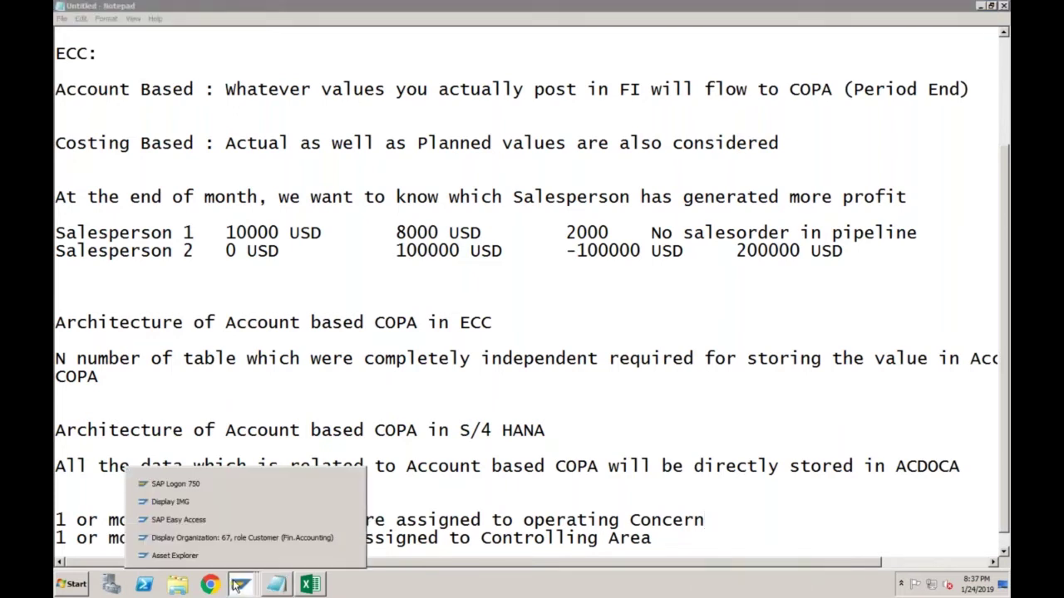
left_click(233, 504)
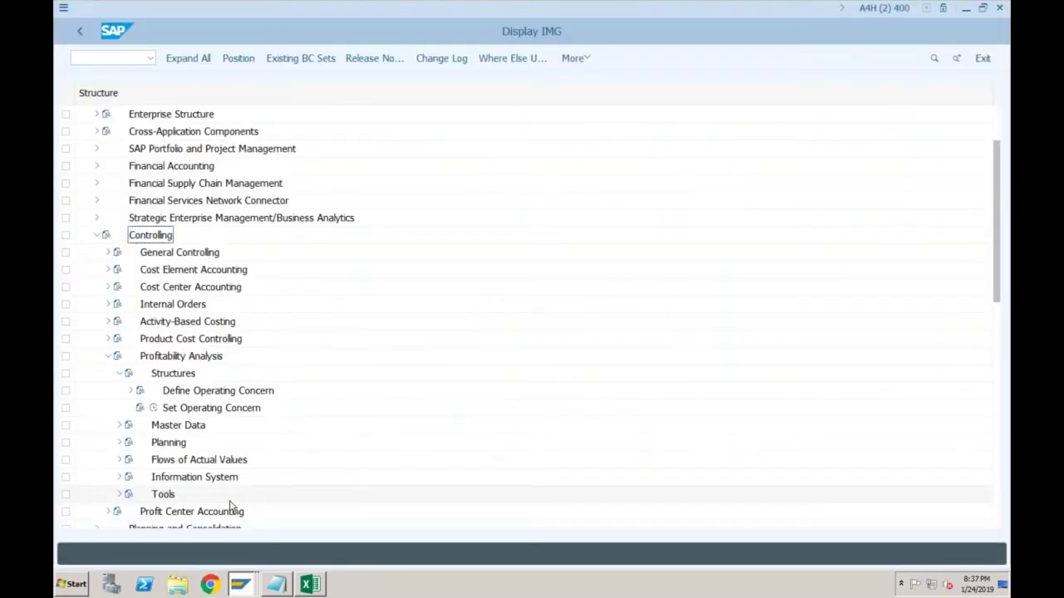
Expand Define Operating Concern, select Maintain Operating Concern, then go back to the Notepad notes
left_click(131, 390)
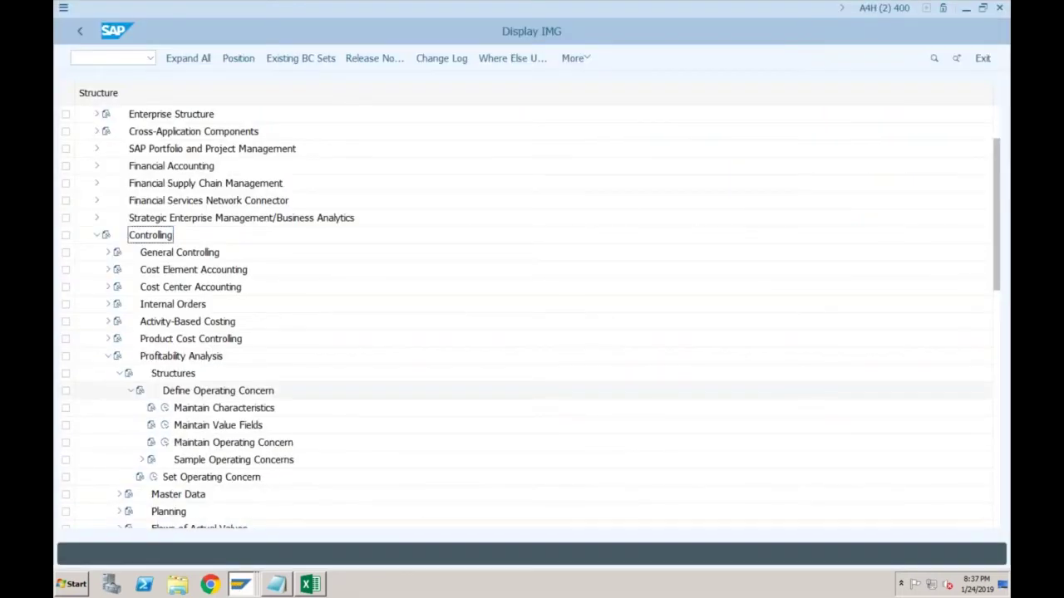
left_click(217, 445)
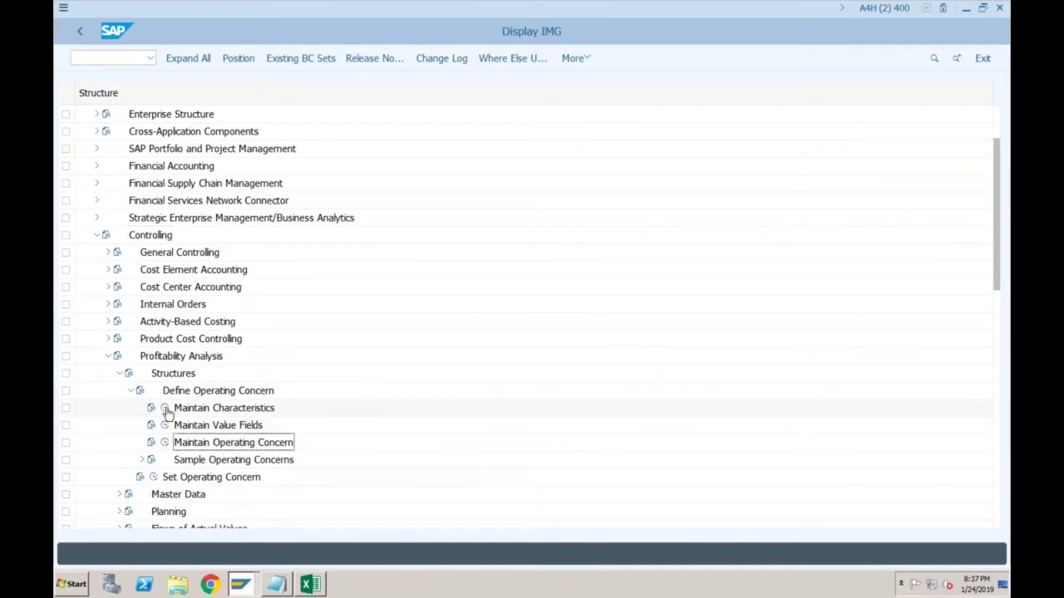
left_click(277, 585)
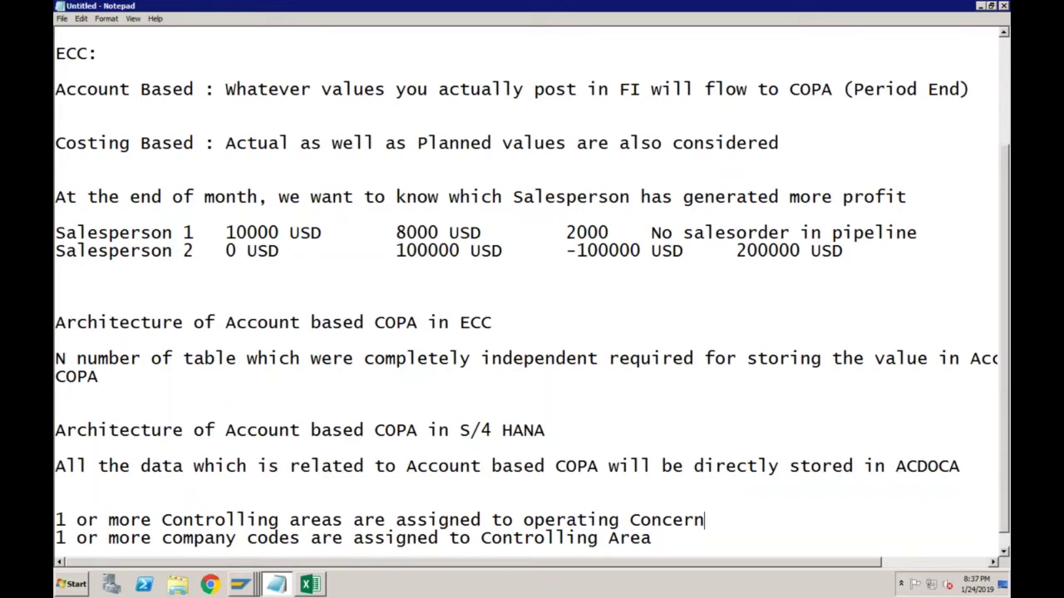
Scroll to the top of the COPA notes, then list the open SAP windows
scroll(1004, 106, "up", 3)
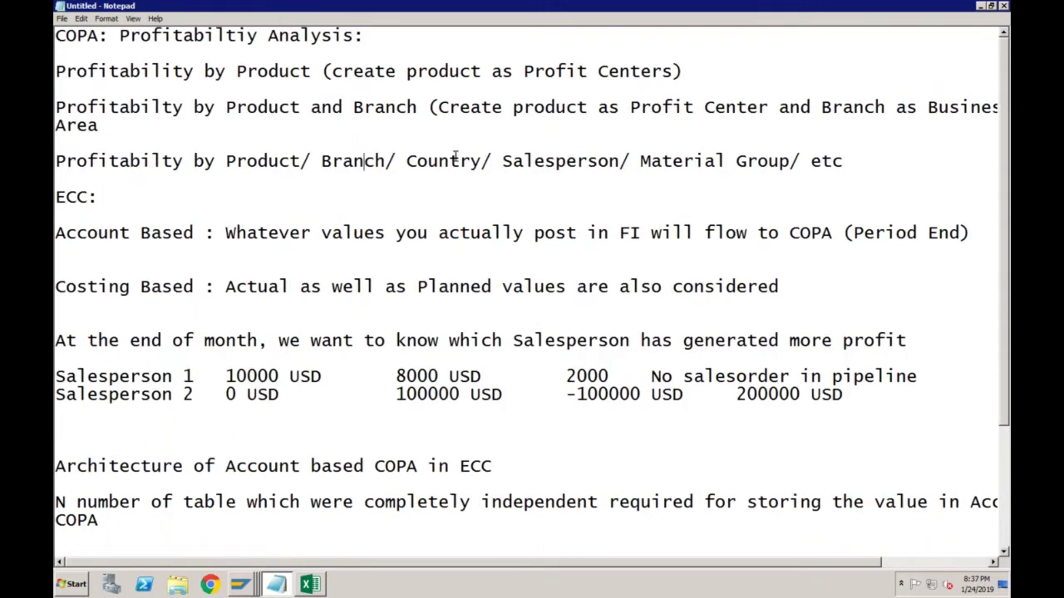
left_click(239, 585)
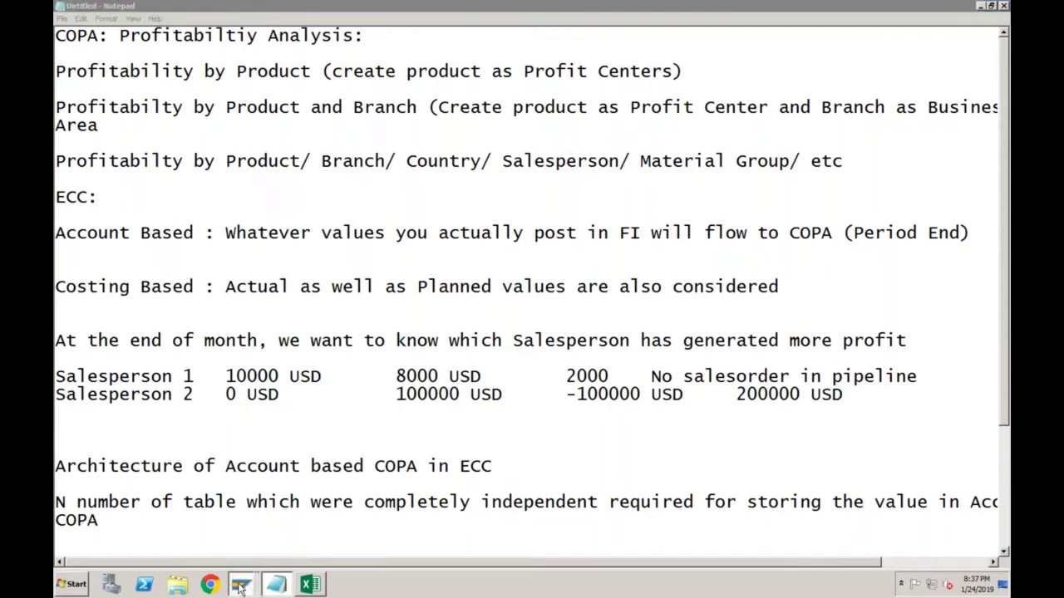
left_click(240, 585)
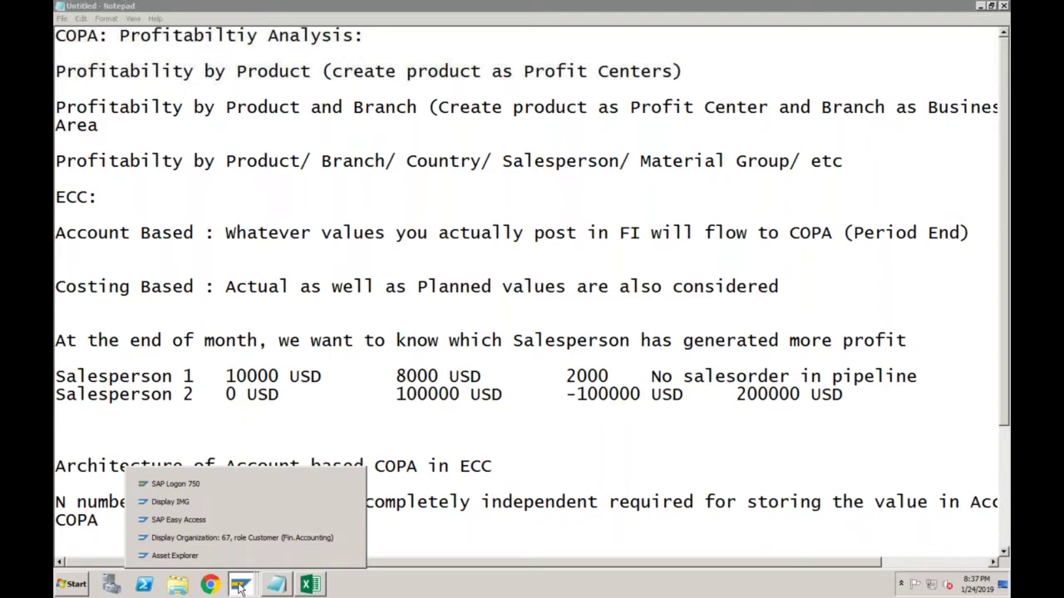
Create new operating concern SF01 via Maintain Operating Concern, accepting the cross-client warning
left_click(236, 506)
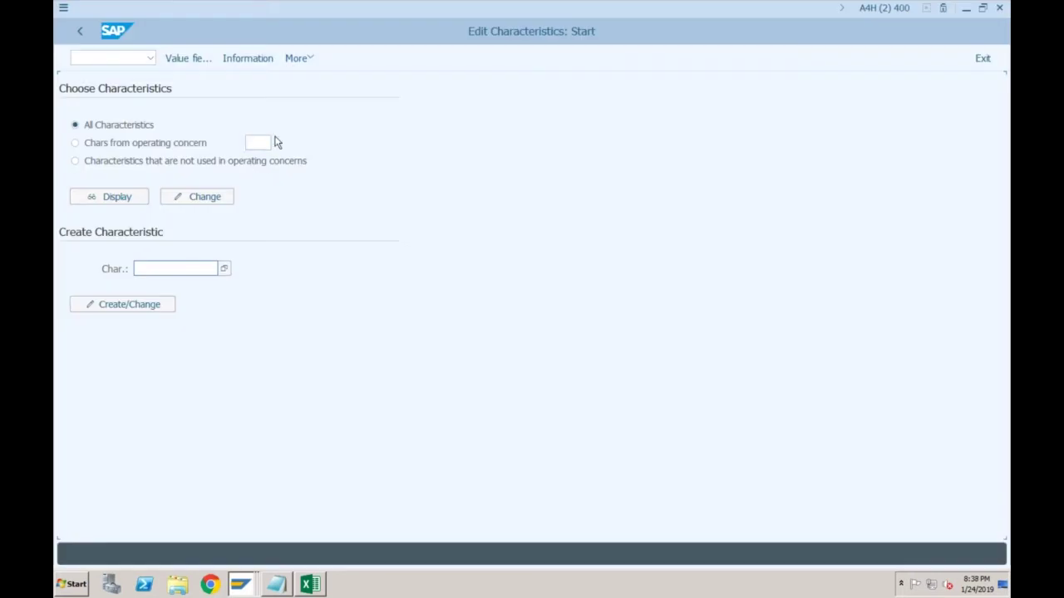
left_click(79, 34)
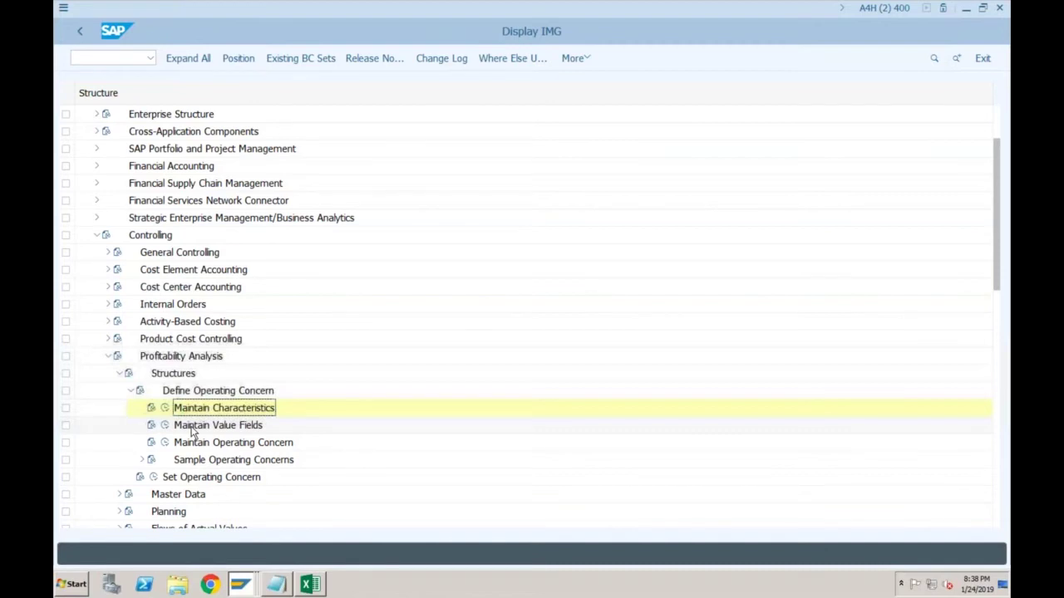
double_click(191, 442)
type("SF")
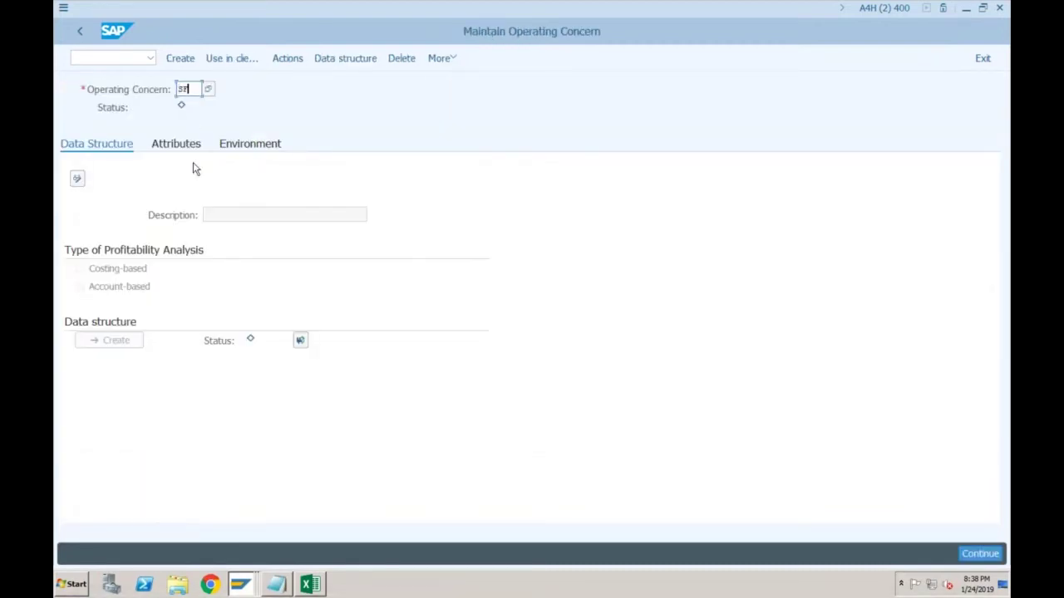
type("01")
key("Return")
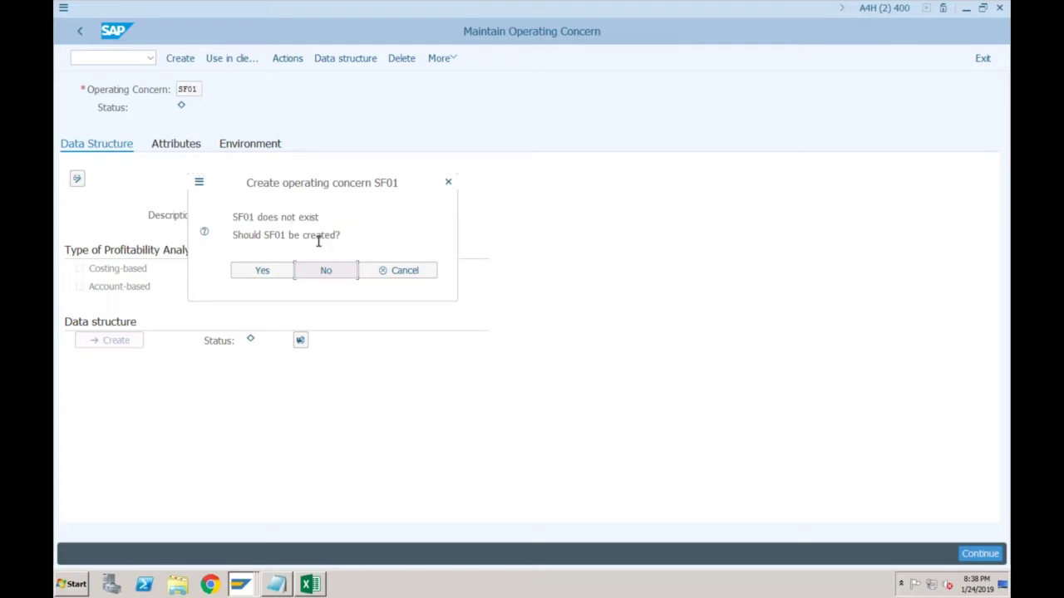
left_click(269, 271)
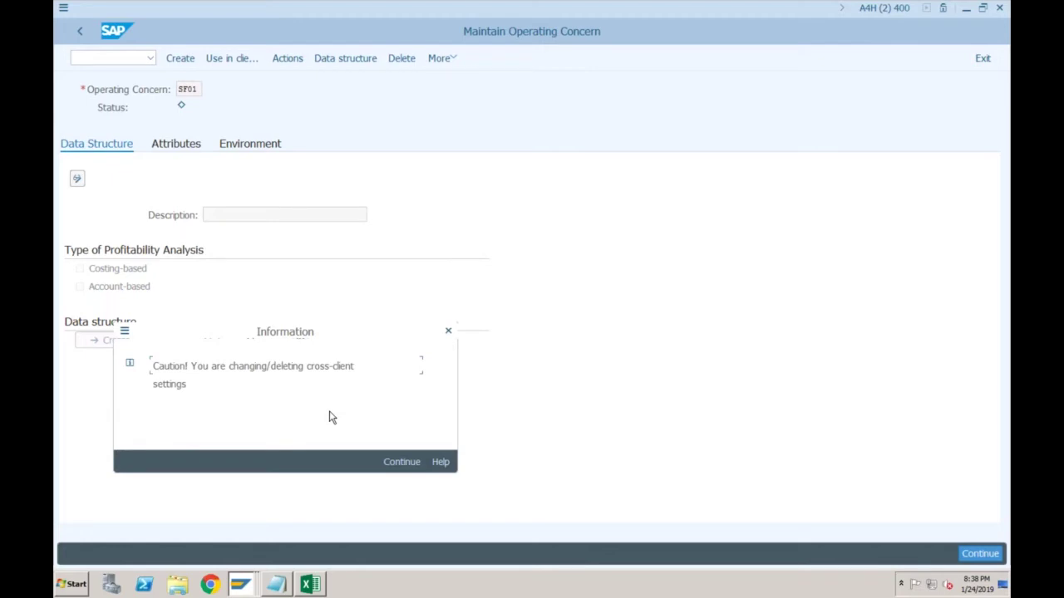
key("Return")
key("Tab")
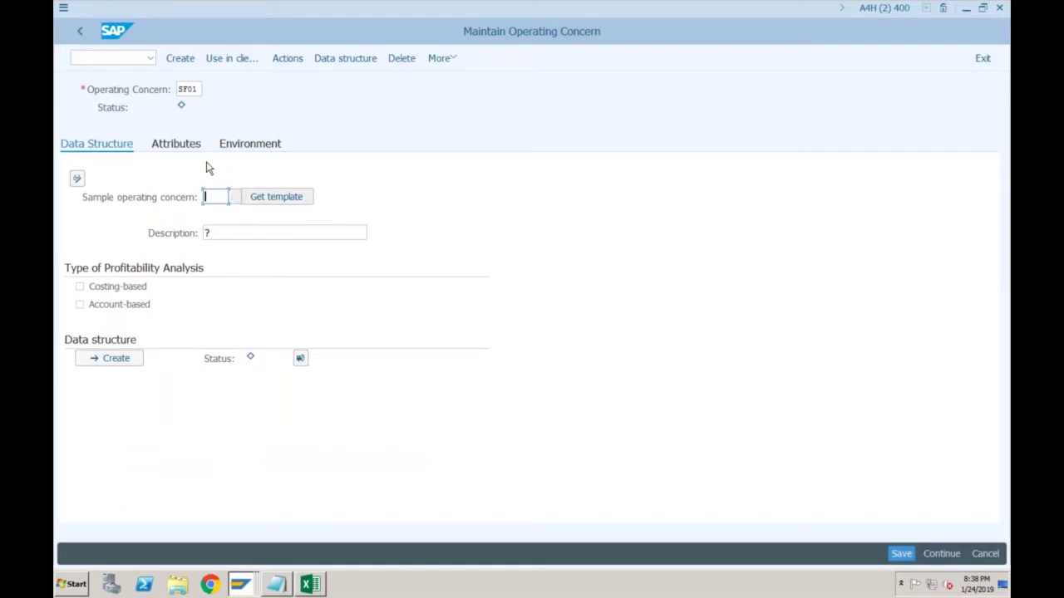
Describe SF01 as 'Operating Concern for SF01' and make it account-based, not costing-based
left_click(208, 232)
key("BackSpace")
type("Operating ")
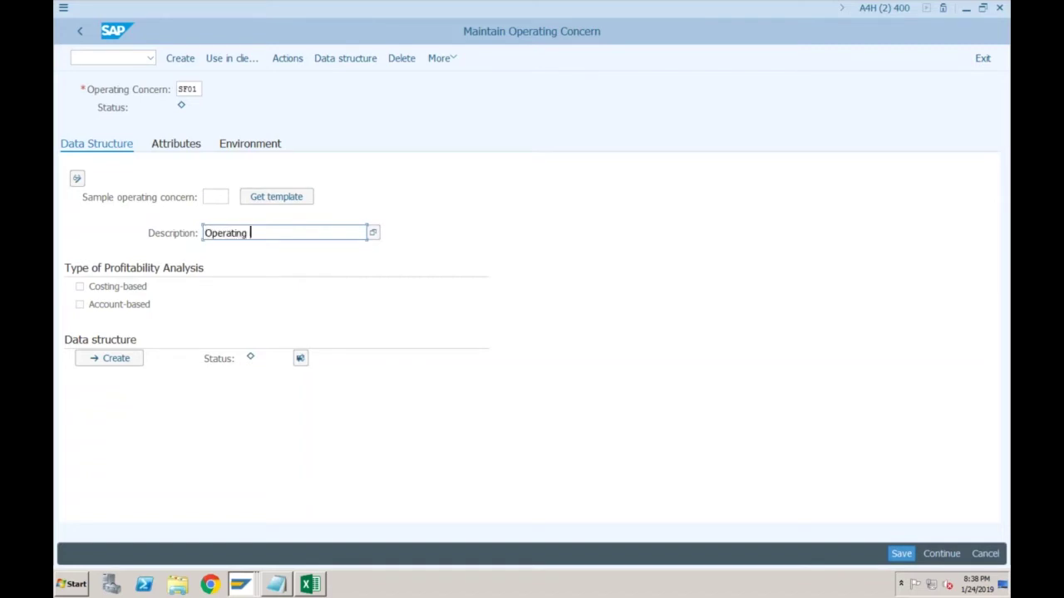
type("Concern for SF01")
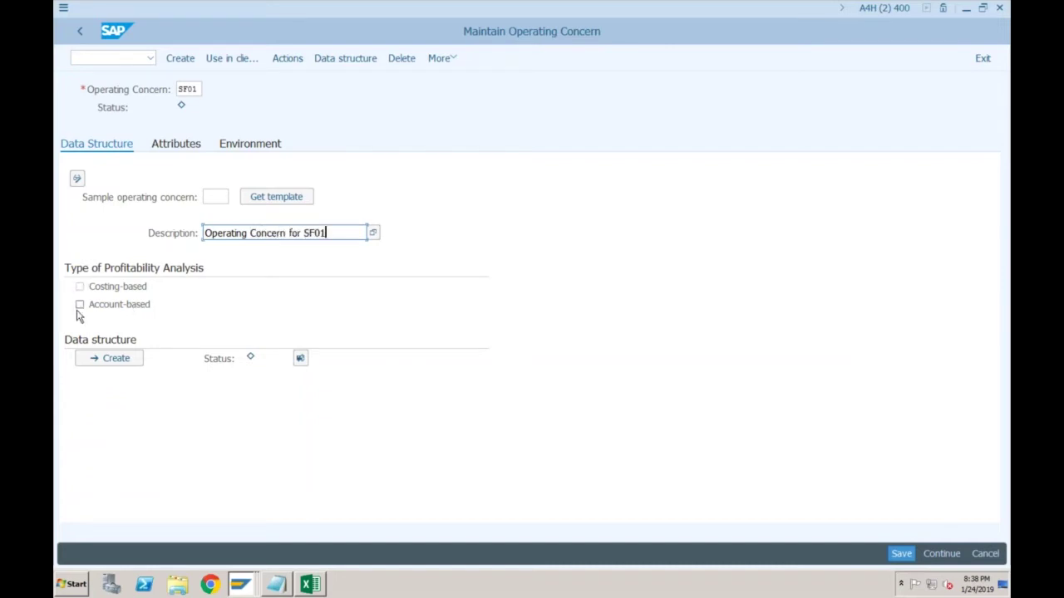
left_click(79, 288)
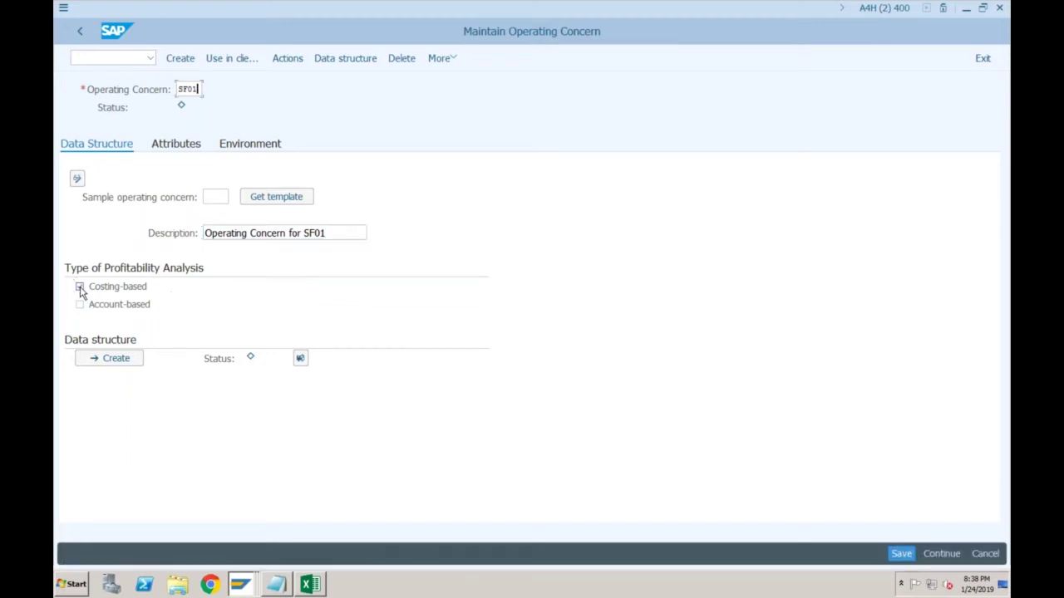
left_click(80, 306)
left_click(80, 306)
left_click(80, 287)
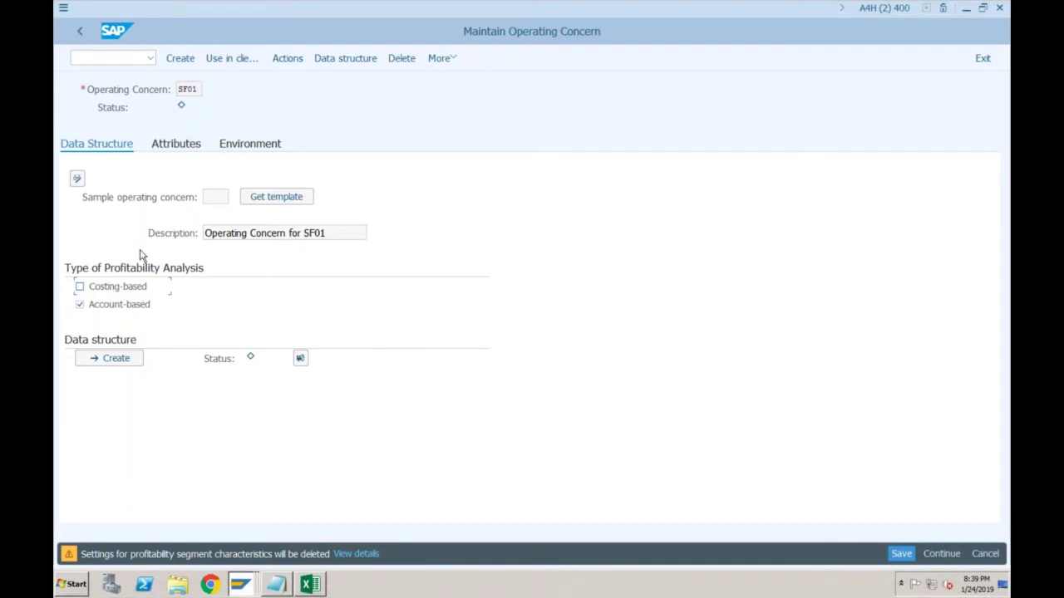
Create SF01's data structure, dismiss the save message and open the Attributes tab
left_click(194, 89)
left_click(243, 233)
key("Tab")
left_click(120, 366)
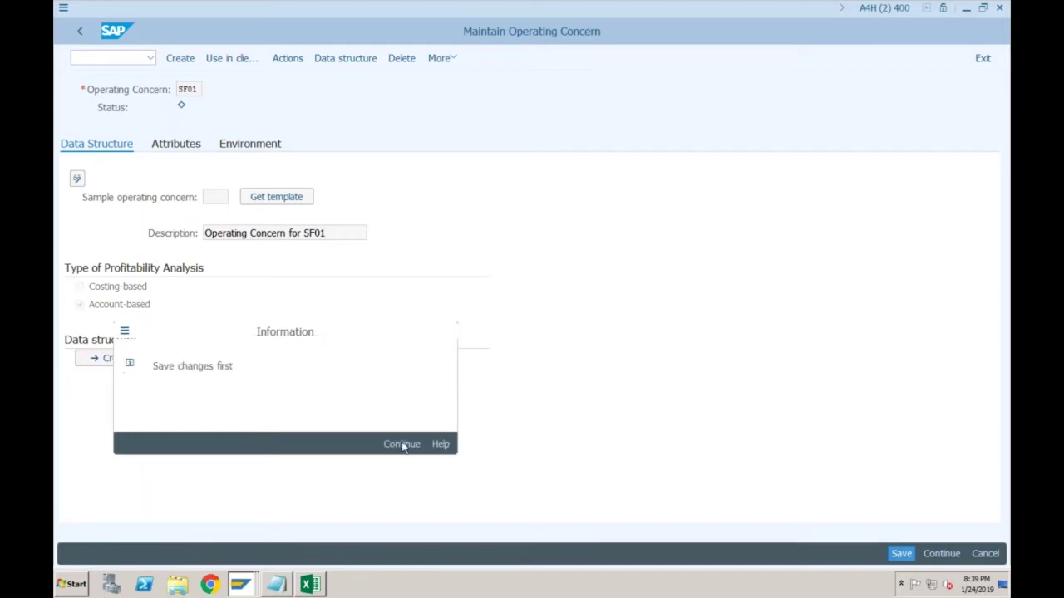
left_click(404, 443)
left_click(183, 144)
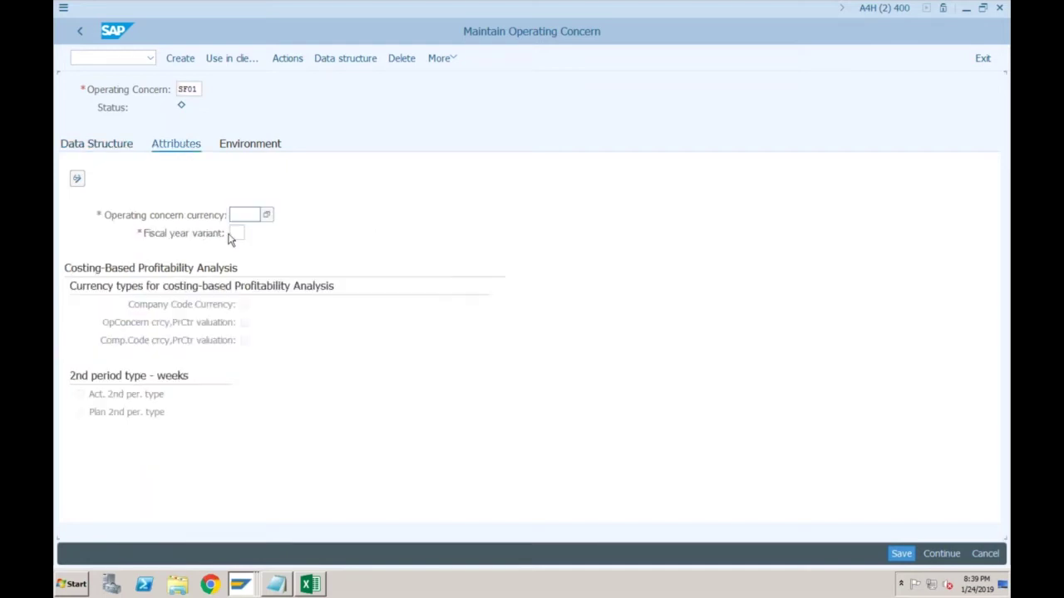
Set SF01's currency to INR and fiscal year variant to V3, and save
type("INR")
left_click(237, 233)
type("V3")
key("Return")
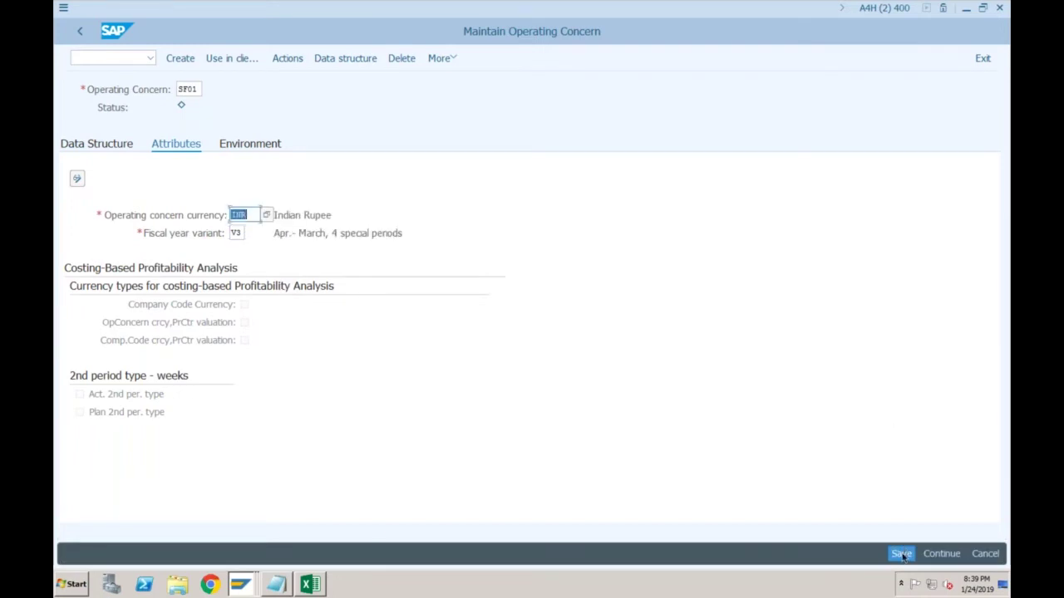
key("ctrl+s")
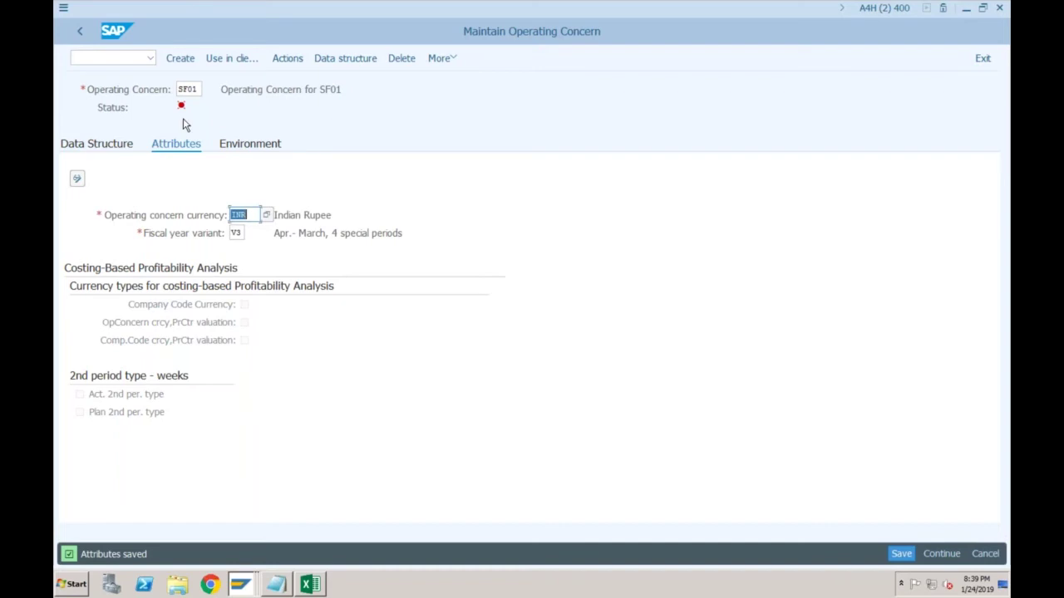
Review SF01's cross-client and client-specific environment status, then return to Data Structure
left_click(241, 147)
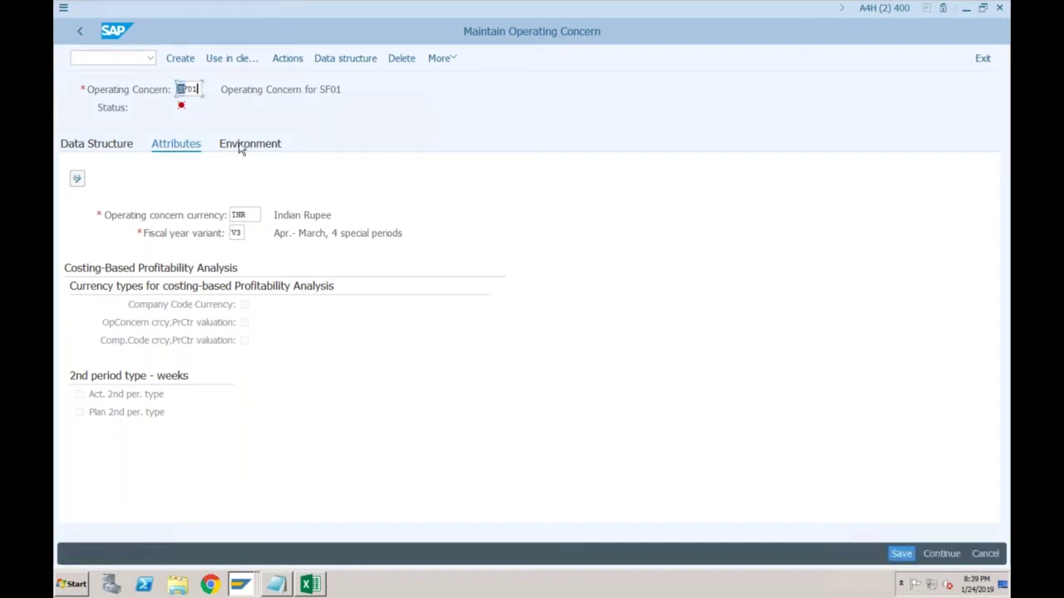
left_click(241, 147)
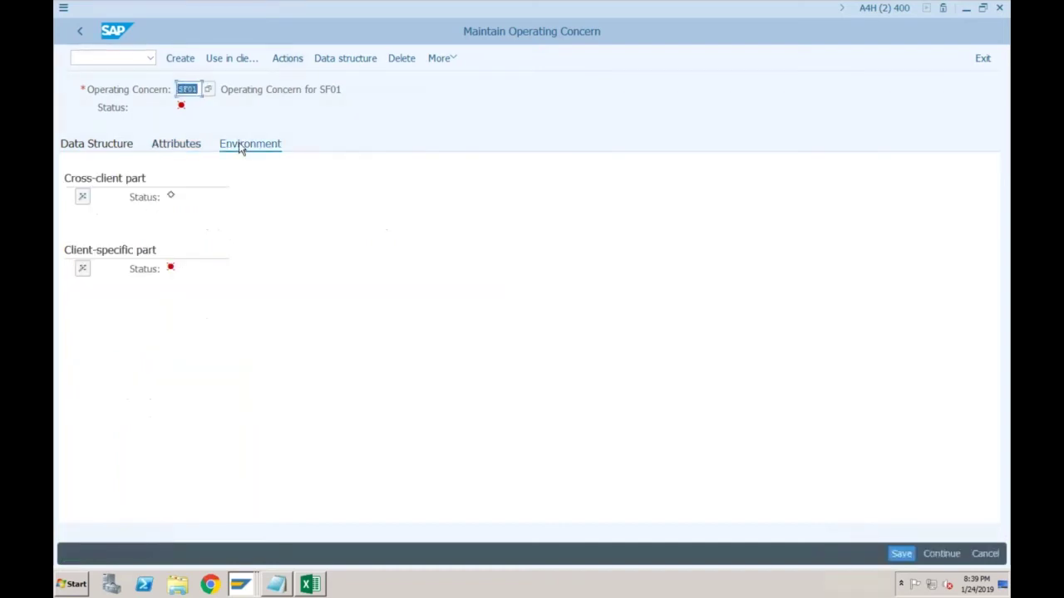
left_click(114, 152)
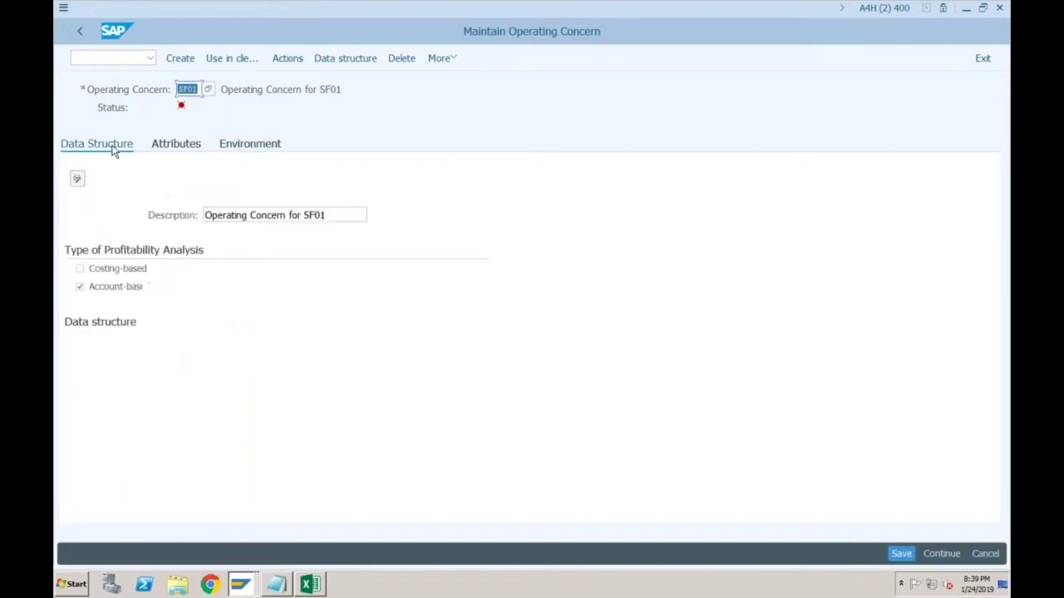
Open the CE1SF01 data structure editor and browse the characteristic catalogue
left_click(116, 341)
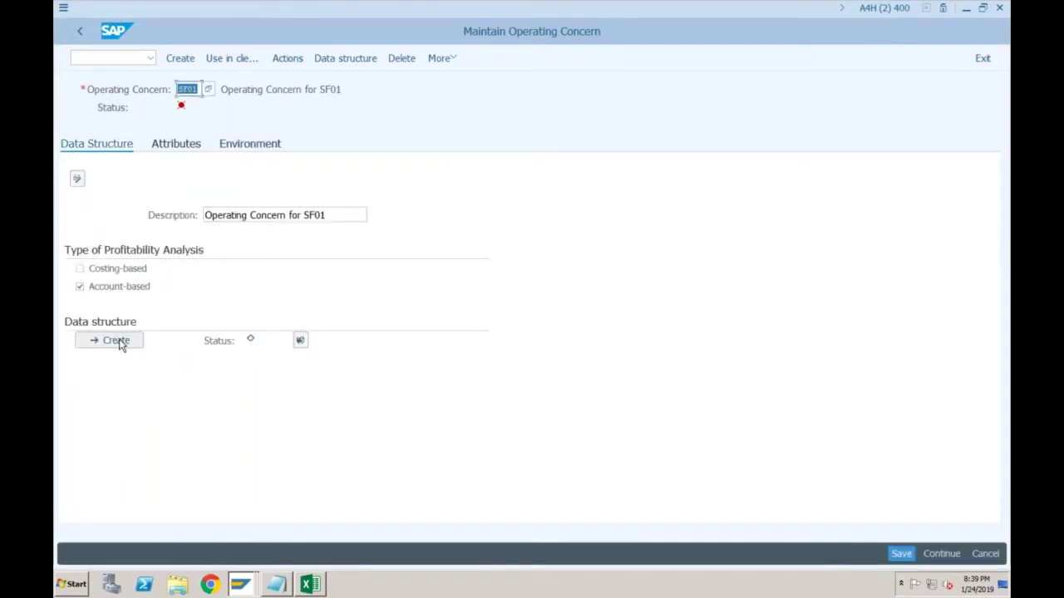
left_click(117, 341)
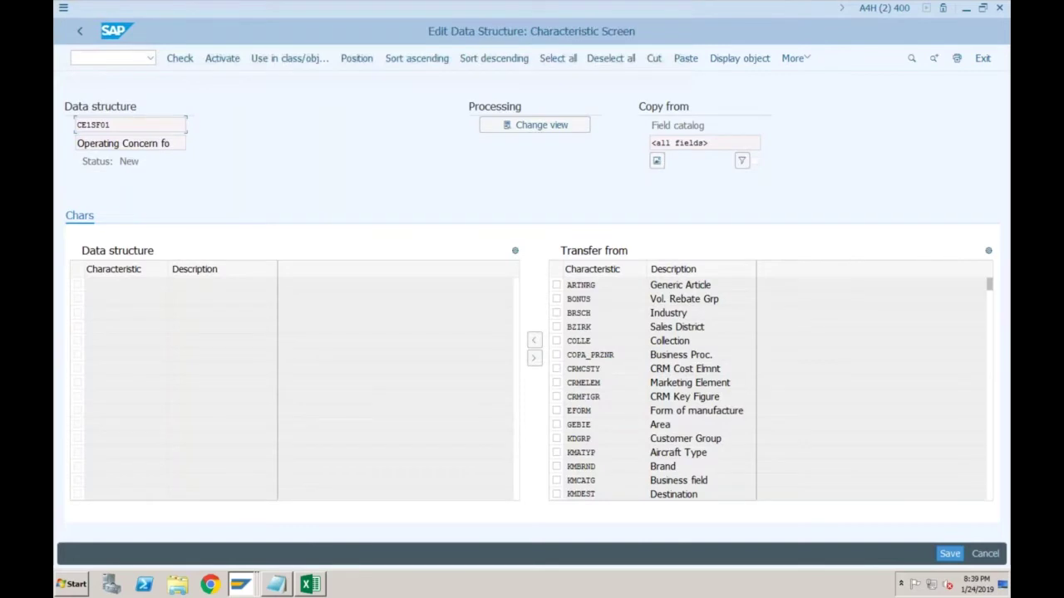
left_click(598, 304)
Check the notes, return to the characteristic editor and mark KDGRP Customer Group for transfer
left_click(276, 587)
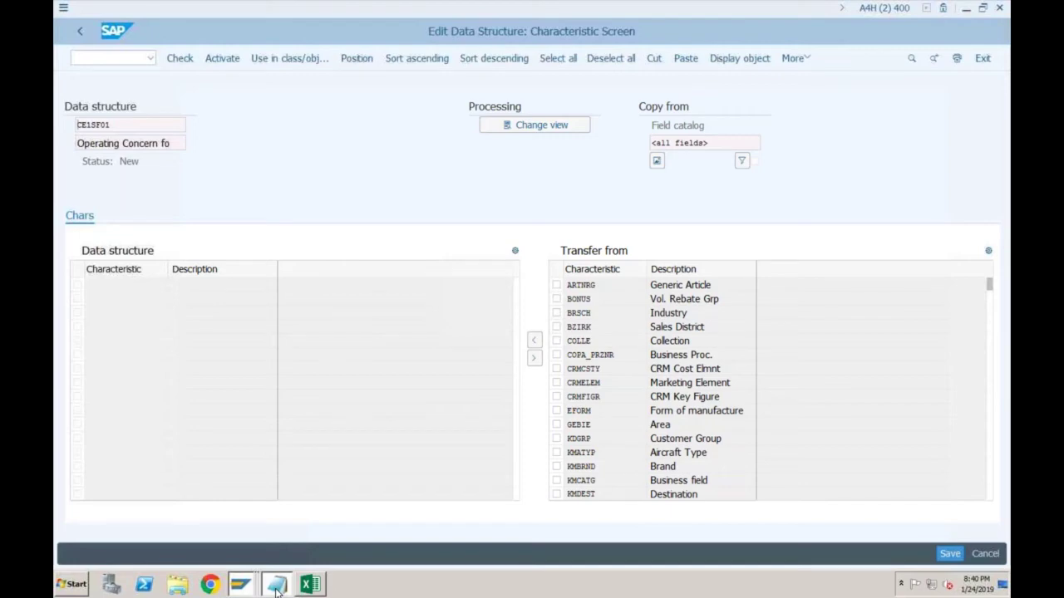
left_click(241, 586)
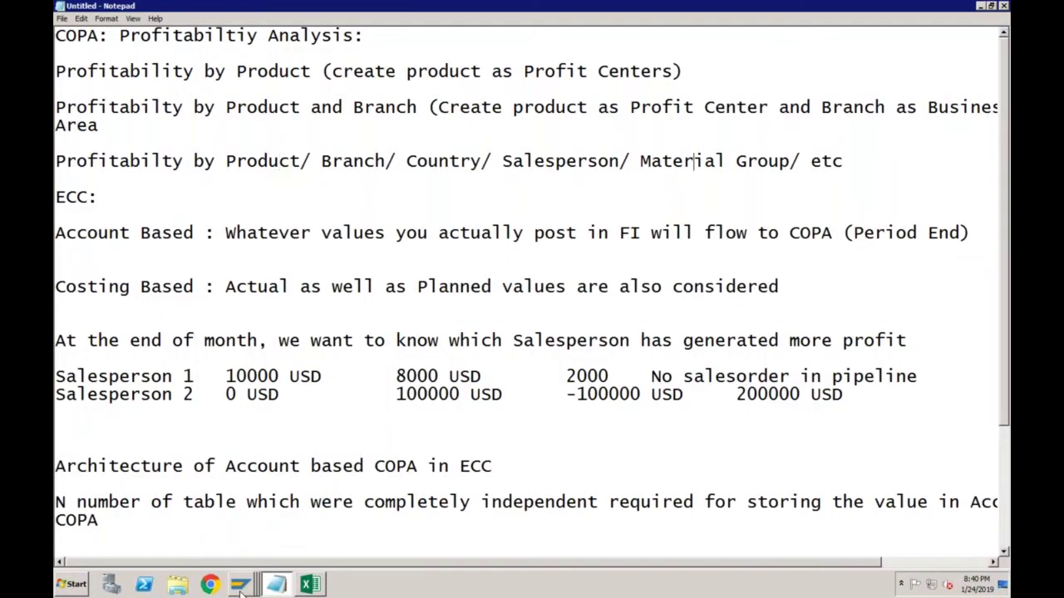
left_click(240, 586)
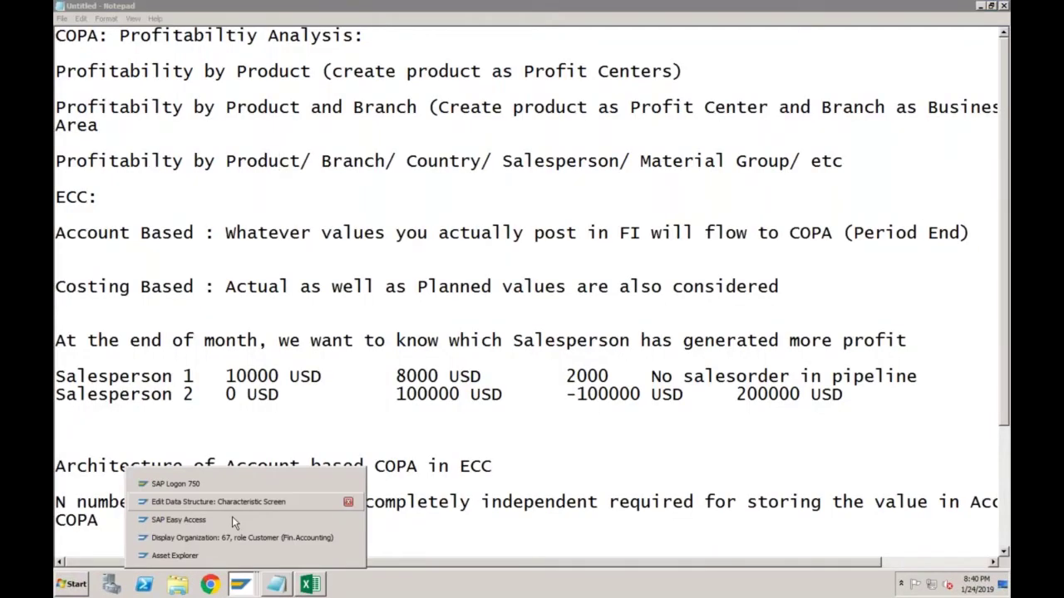
left_click(232, 505)
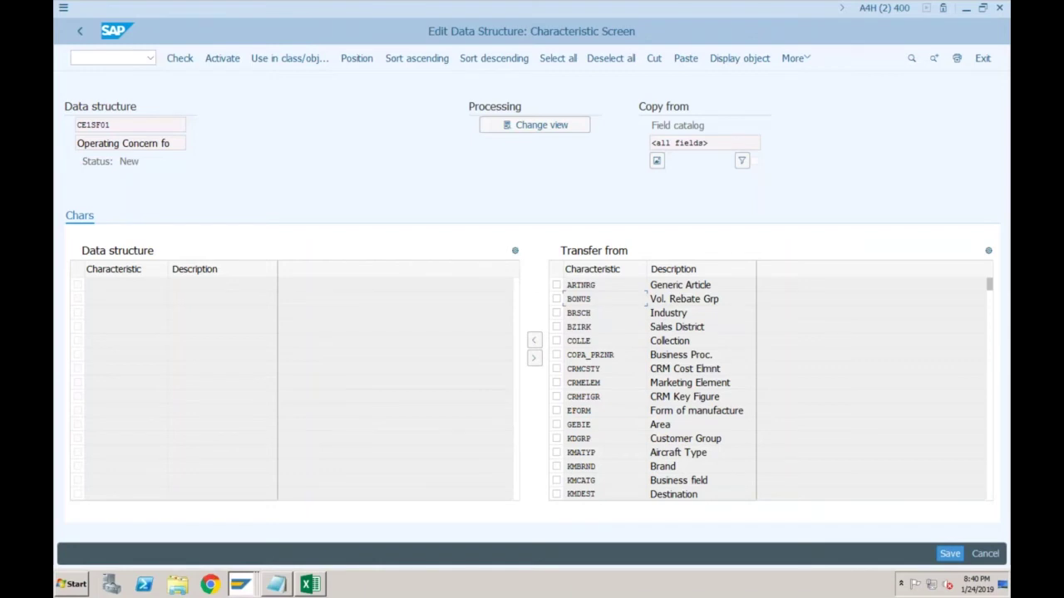
left_click(557, 439)
Transfer KDGRP Customer Group into the CE1SF01 data structure
left_click(535, 340)
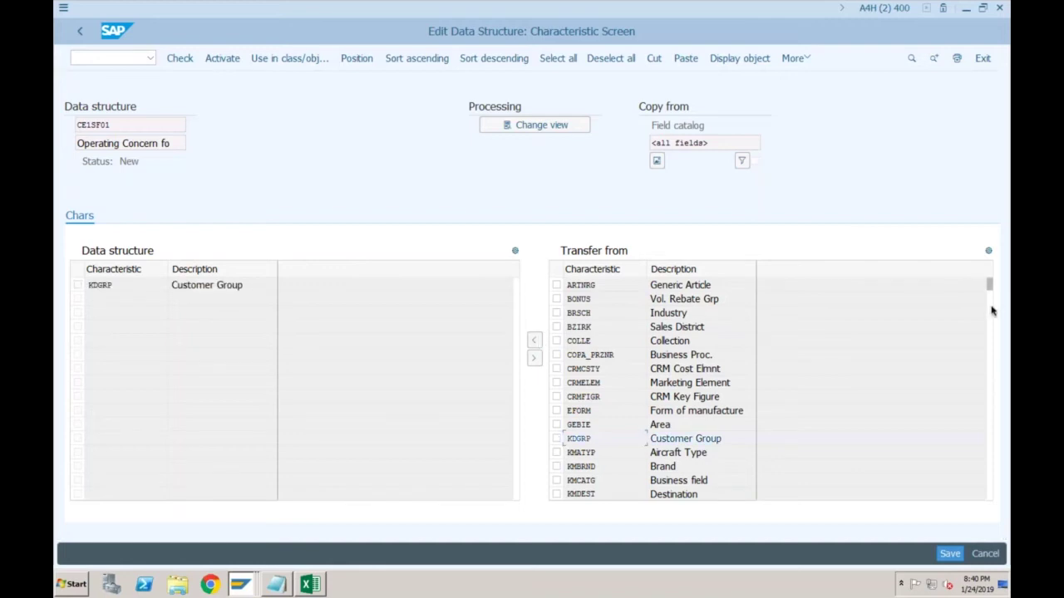
scroll(656, 391, "down", 5)
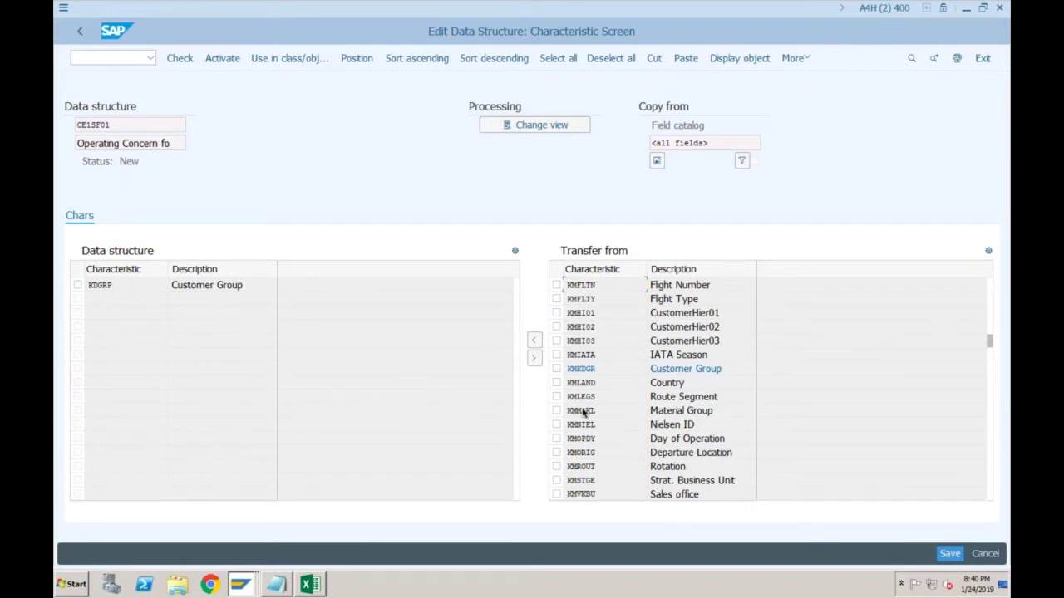
left_click(557, 494)
left_click(556, 494)
Add LAND1 Country to CE1SF01 and save the data structure
left_click(990, 379)
left_click(558, 400)
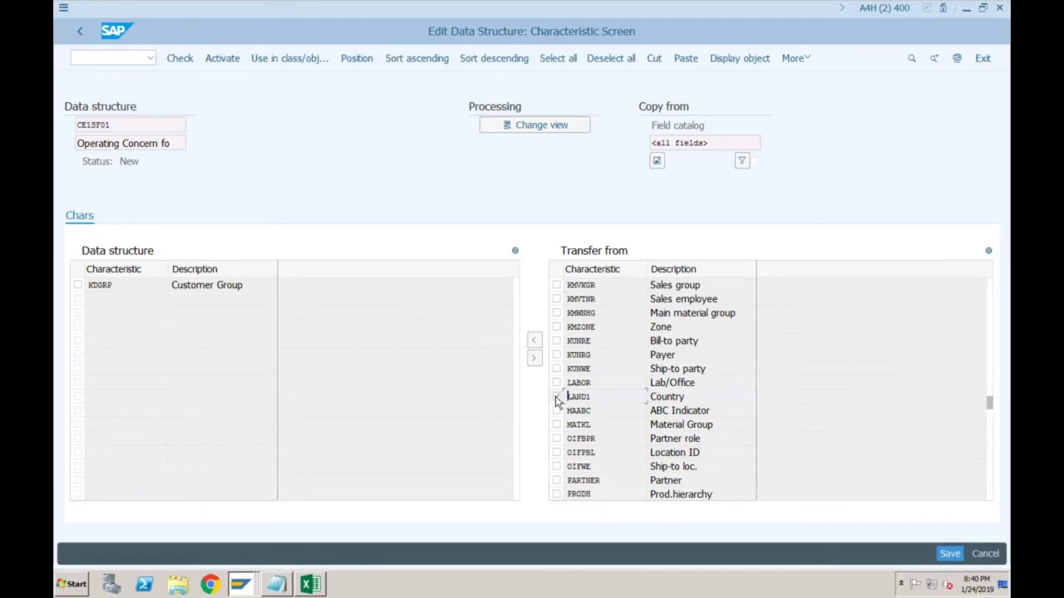
left_click(537, 345)
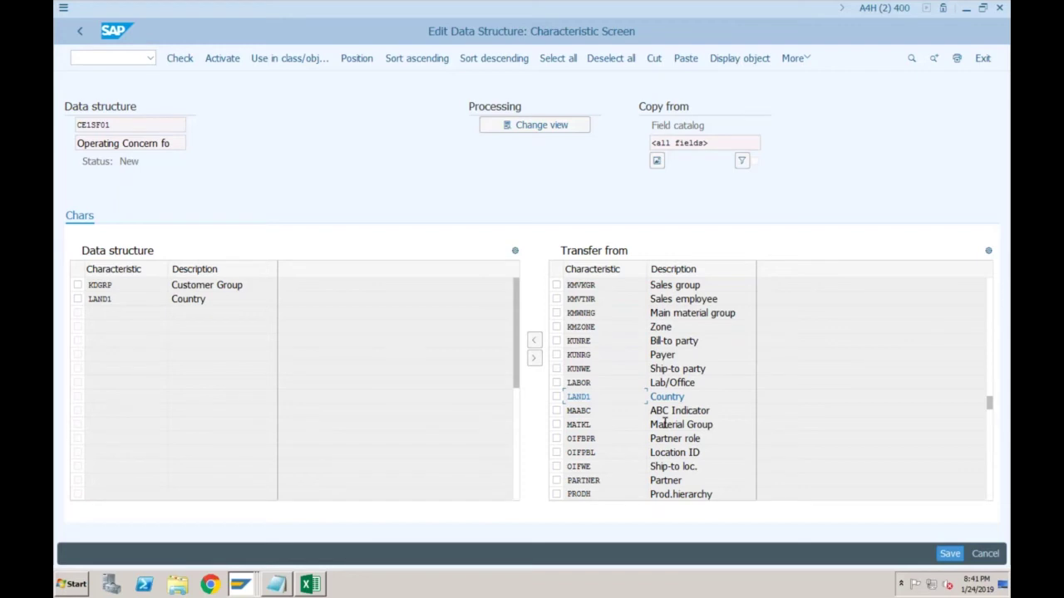
left_click(990, 467)
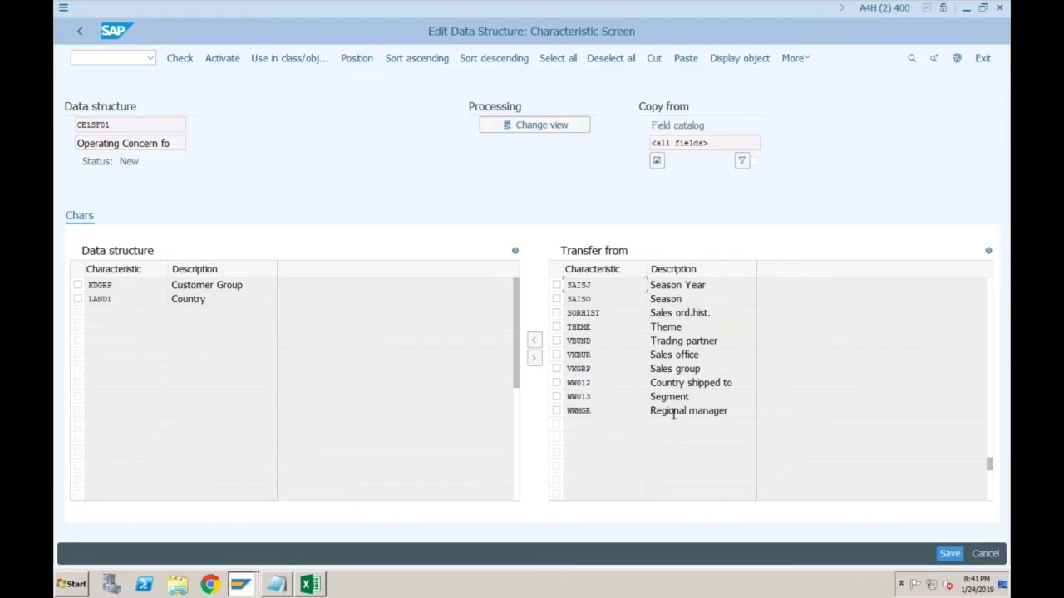
left_click(237, 303)
left_click(243, 285)
left_click(950, 553)
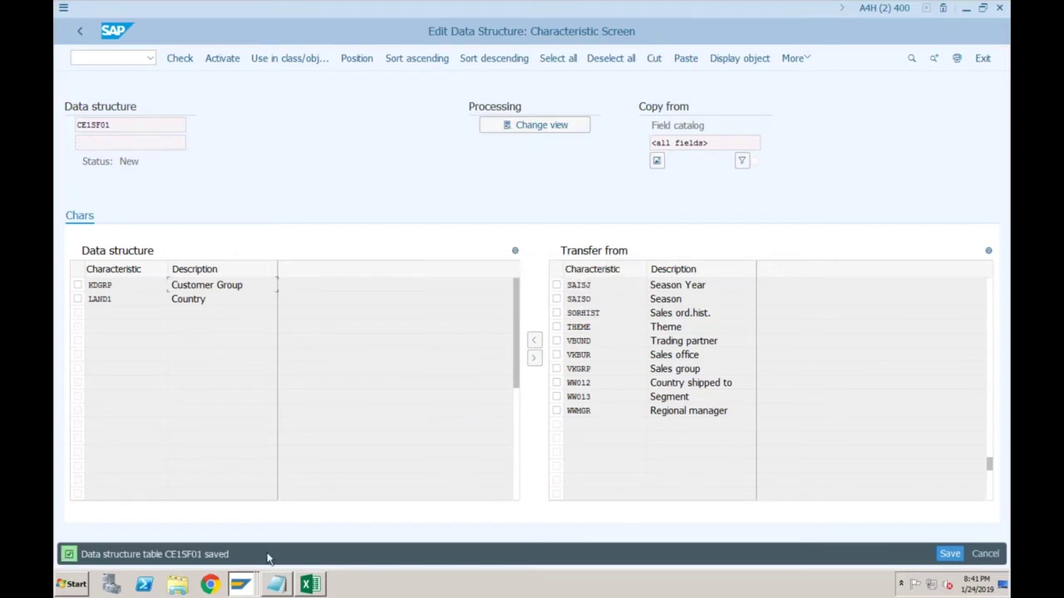
Check, activate and save CE1SF01, then go back to operating concern SF01
left_click(181, 58)
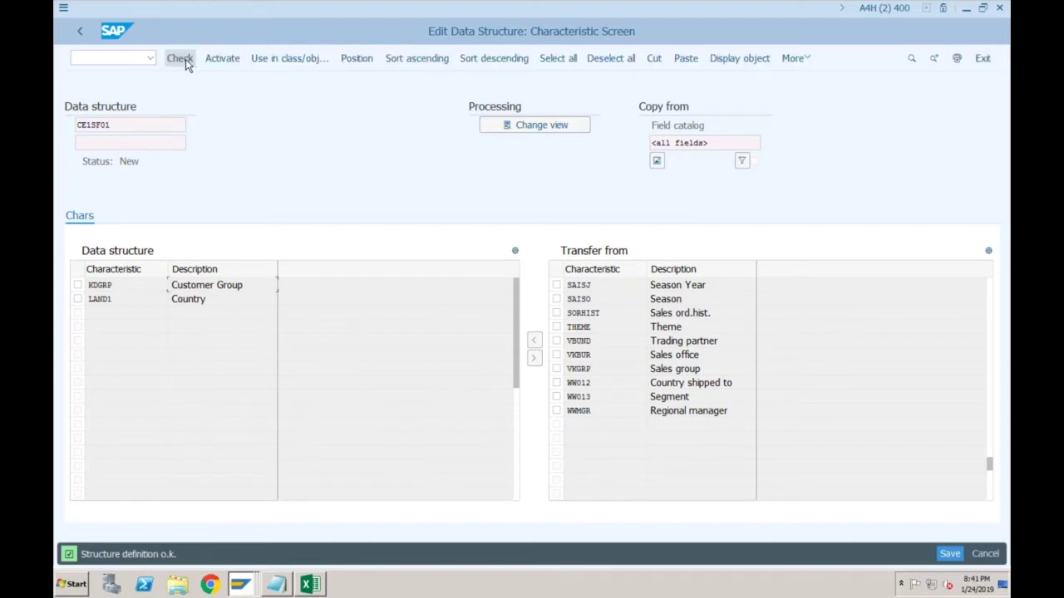
left_click(224, 60)
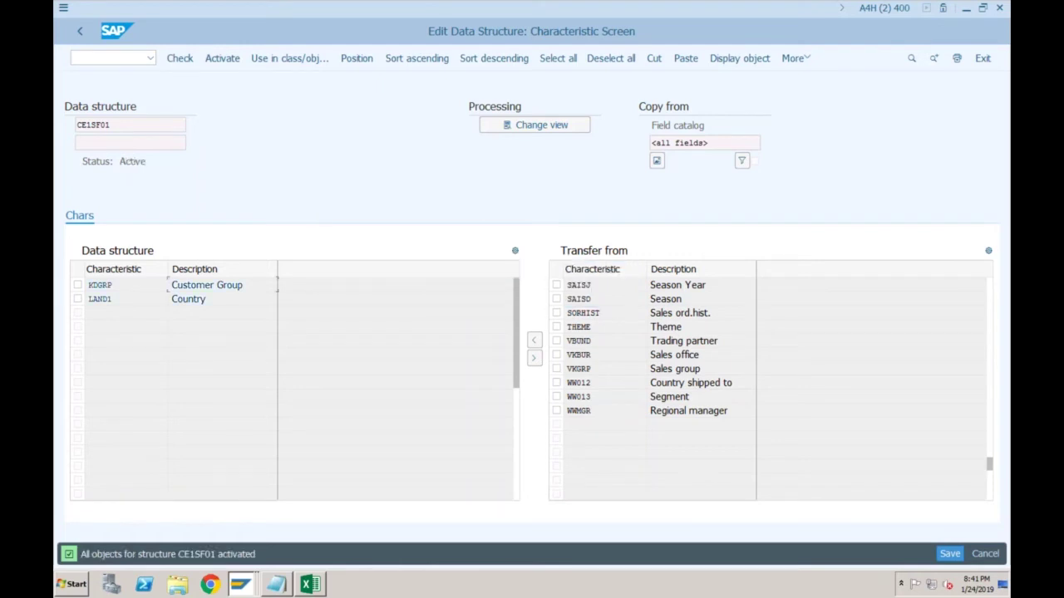
left_click(951, 554)
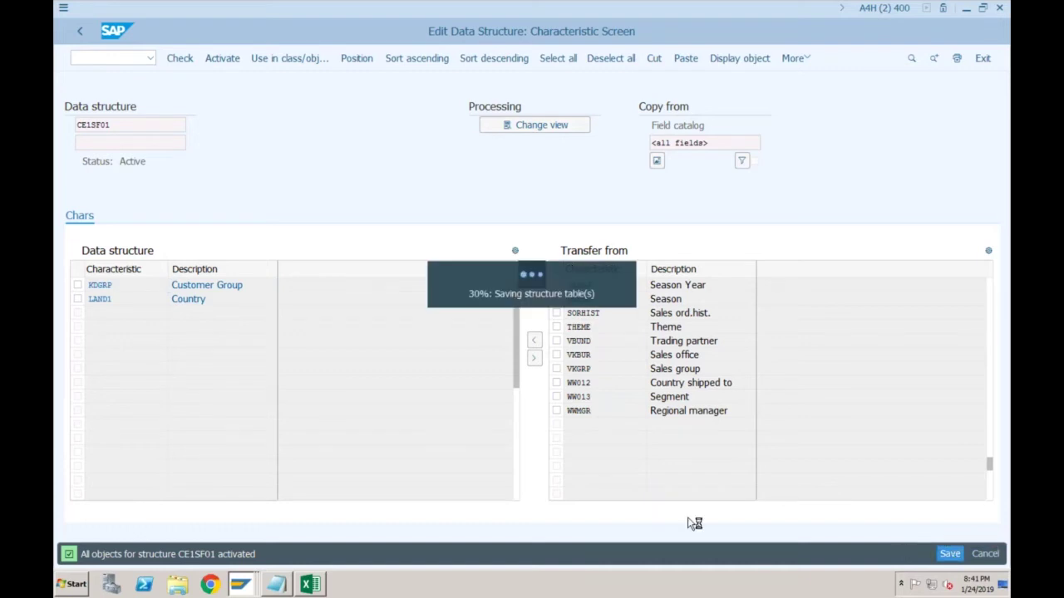
left_click(81, 34)
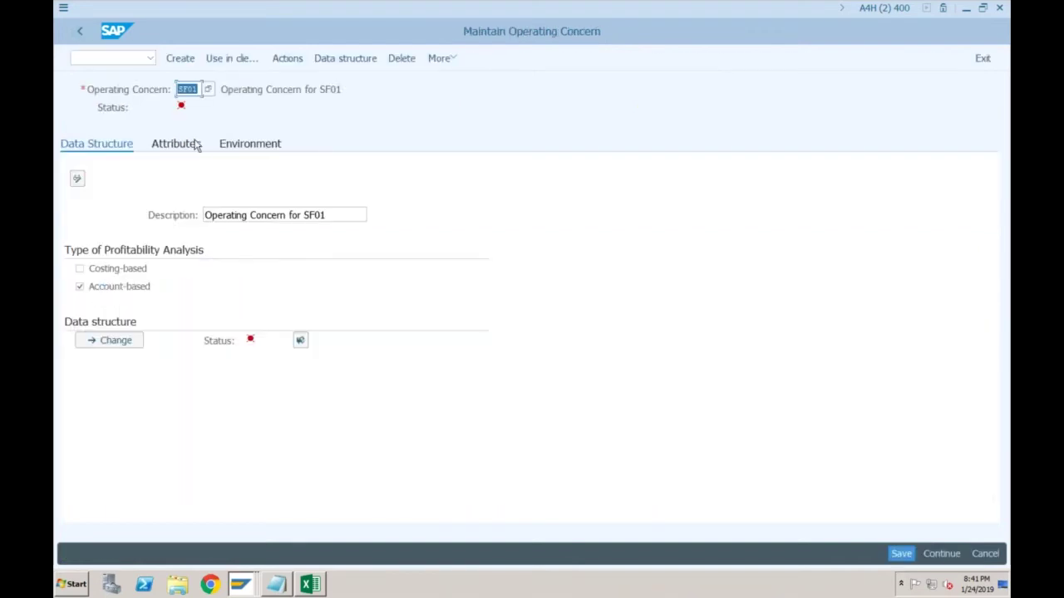
Generate the SF01 operating concern environment, accepting the generation prompt and the warnings message
left_click(257, 147)
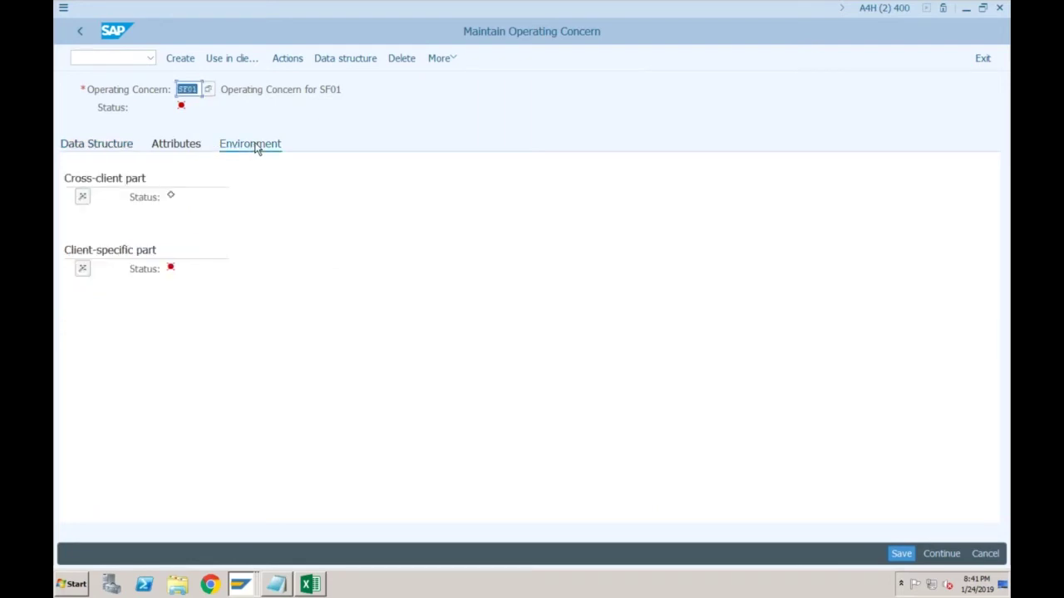
left_click(83, 199)
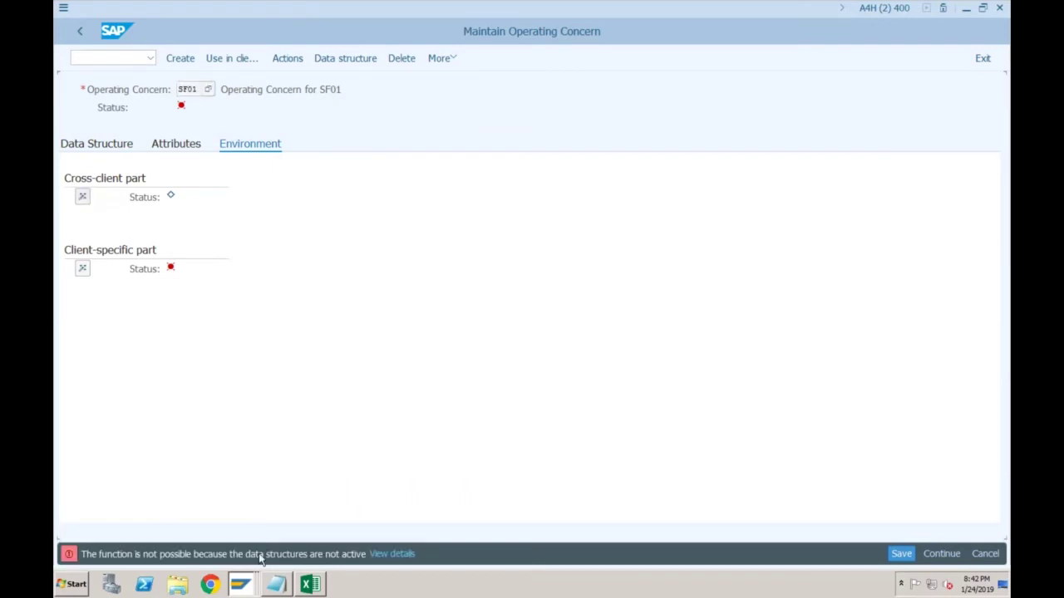
left_click(114, 146)
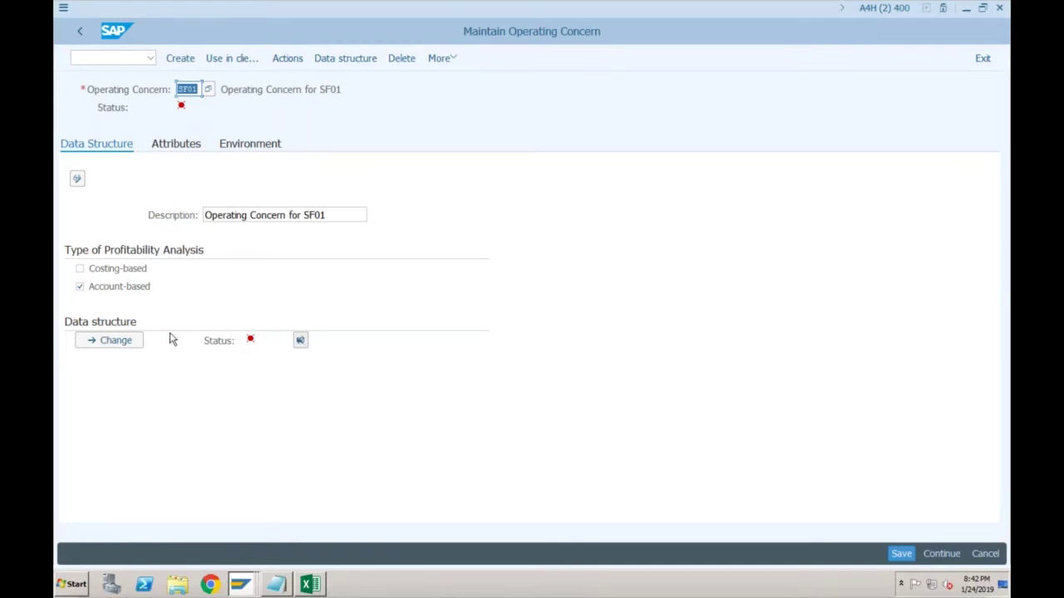
left_click(125, 340)
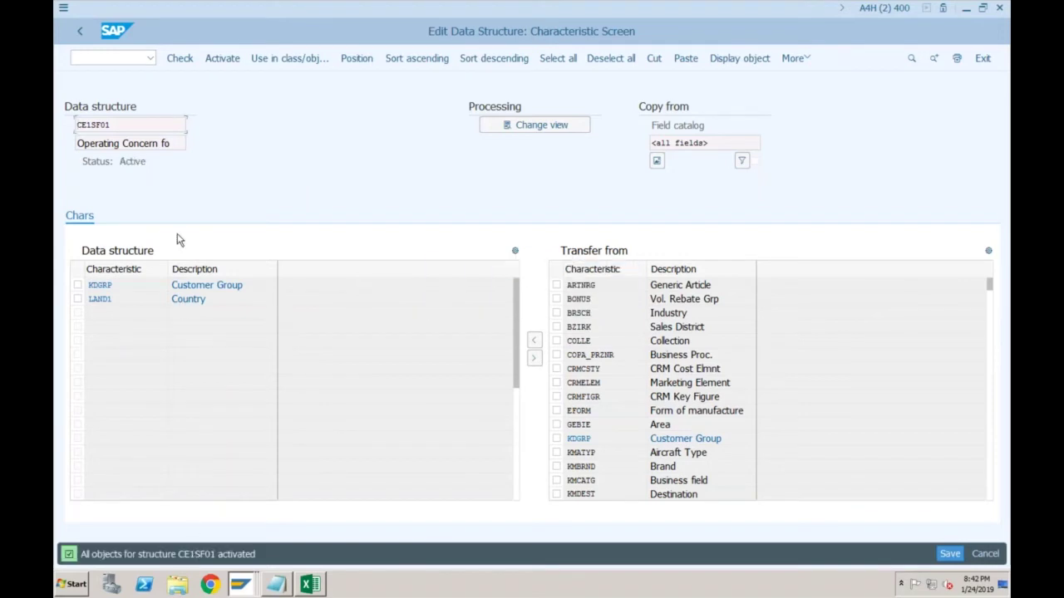
left_click(82, 35)
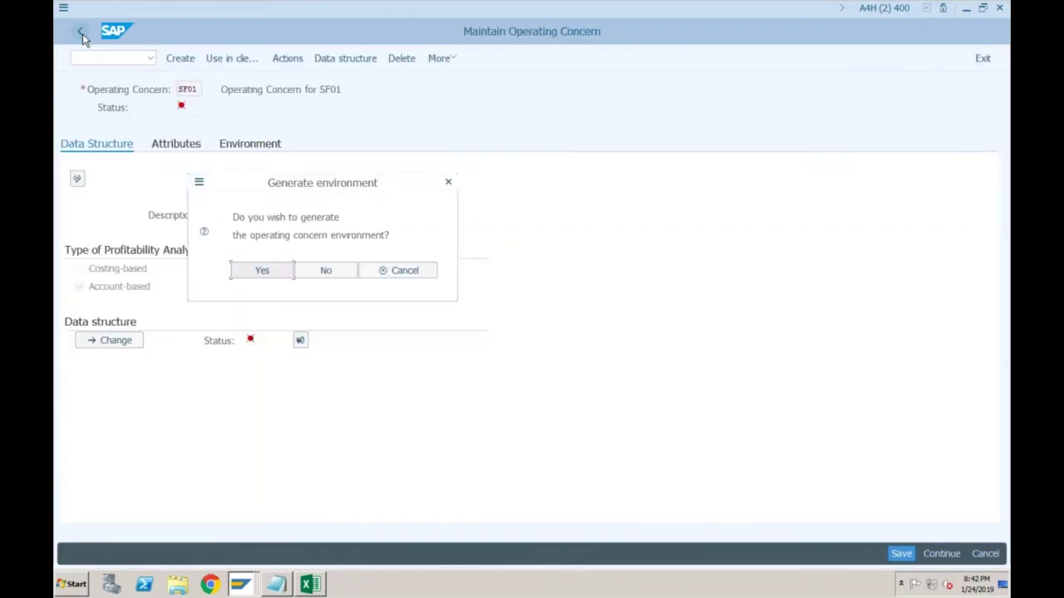
left_click(262, 270)
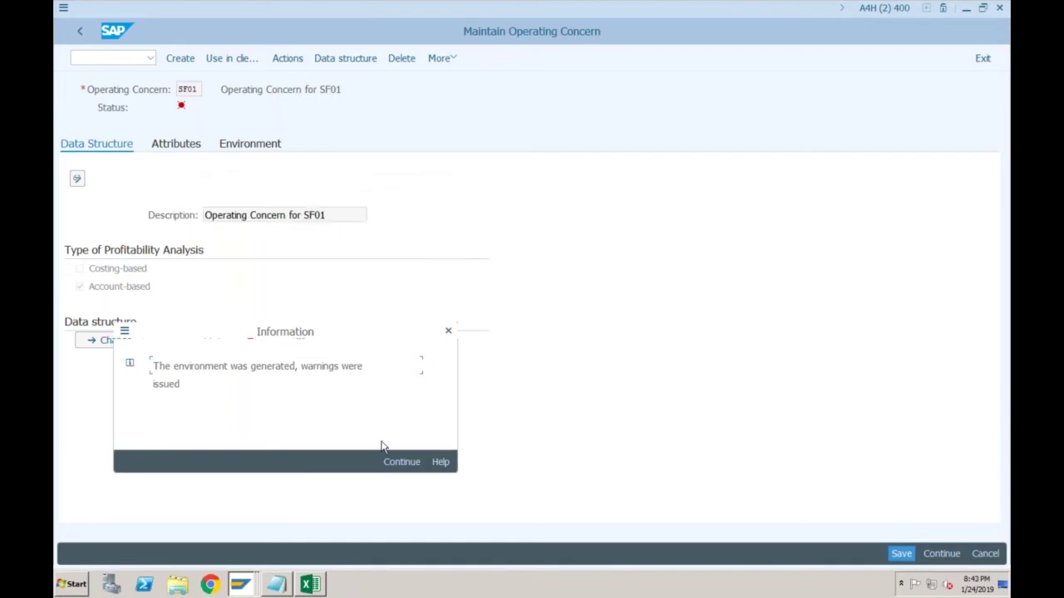
left_click(393, 464)
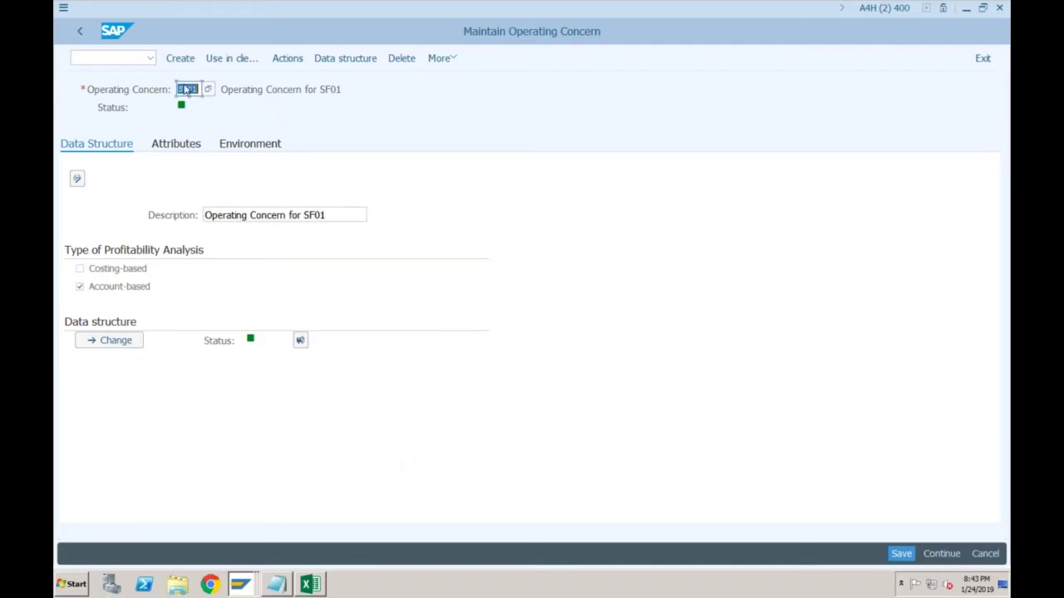
From the IMG, open Enterprise Structure > Assignment > Controlling > Assign controlling area to operating concern
left_click(81, 33)
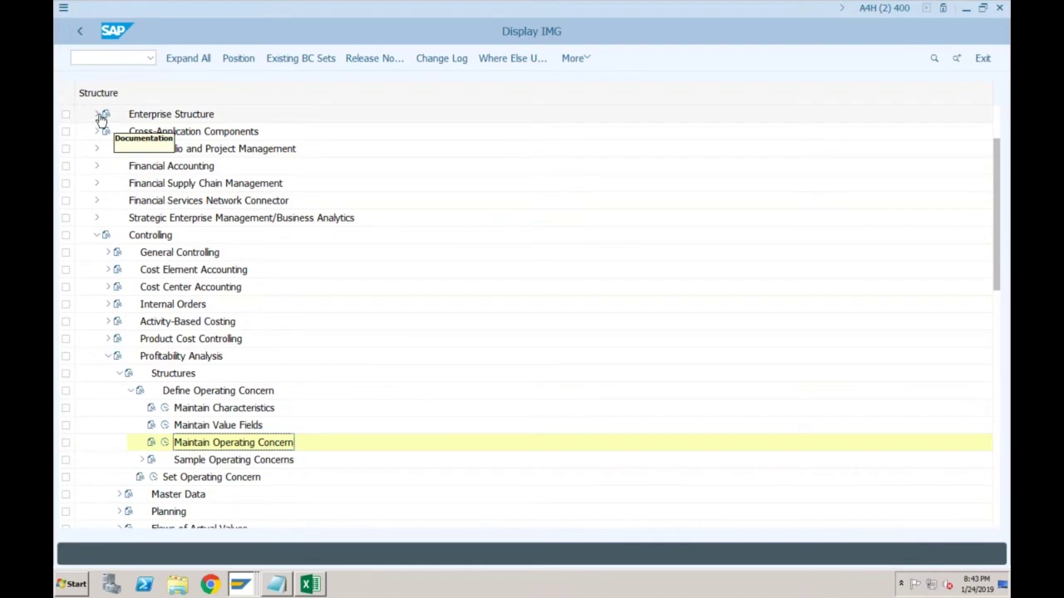
left_click(97, 115)
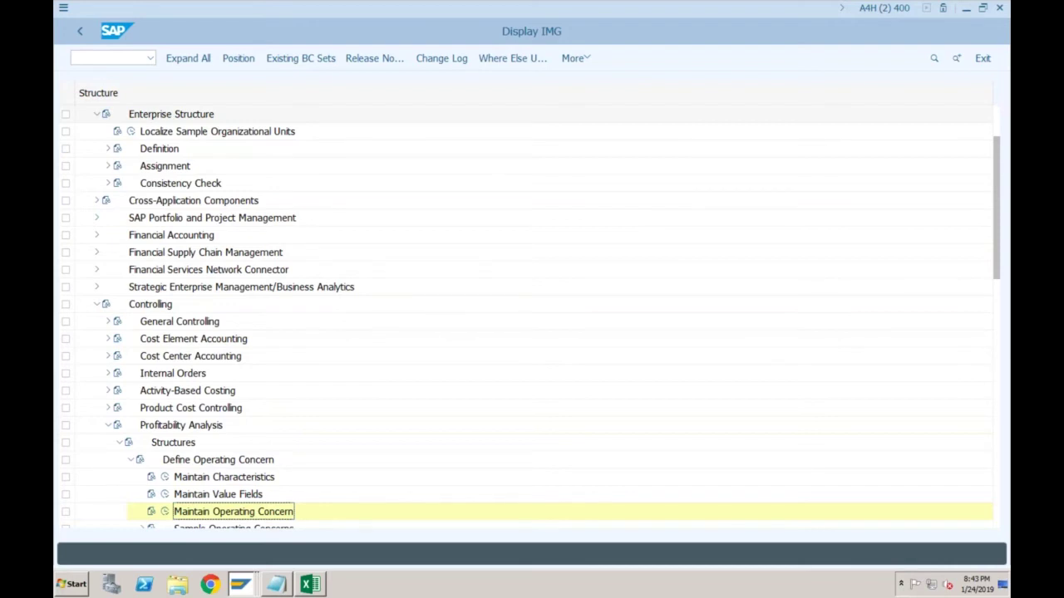
left_click(108, 149)
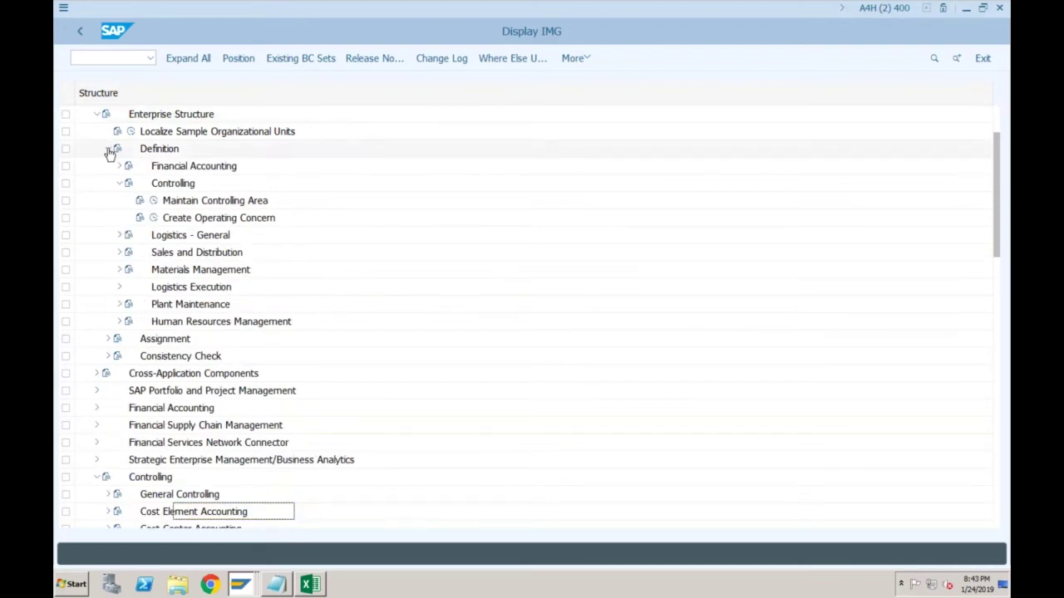
left_click(109, 149)
left_click(109, 165)
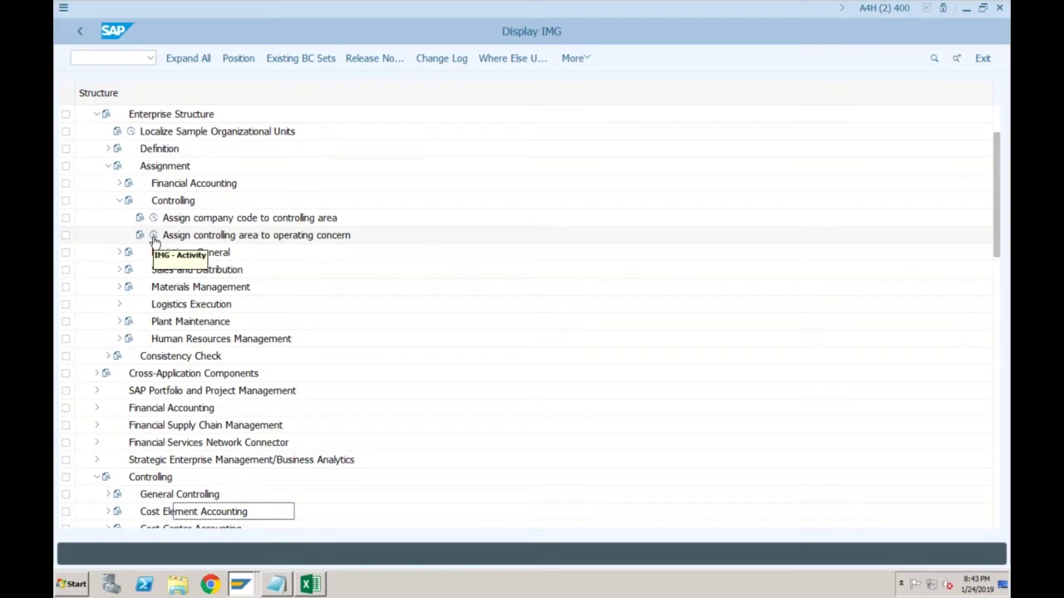
left_click(153, 236)
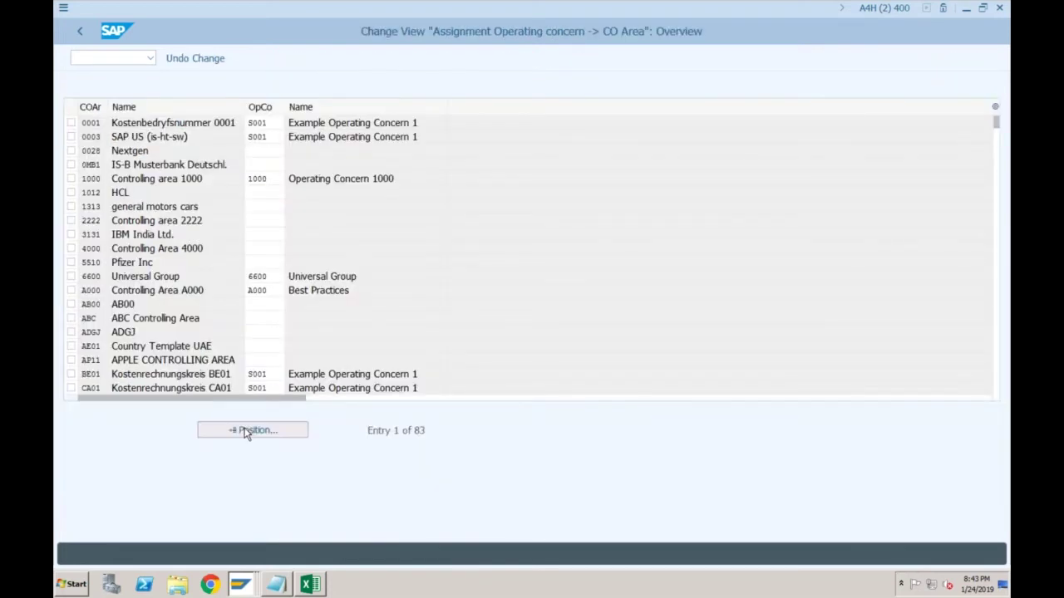
Enter operating concern SF01 on the SF01 controlling area row, save, and return to the IMG
scroll(246, 433, "down", 20)
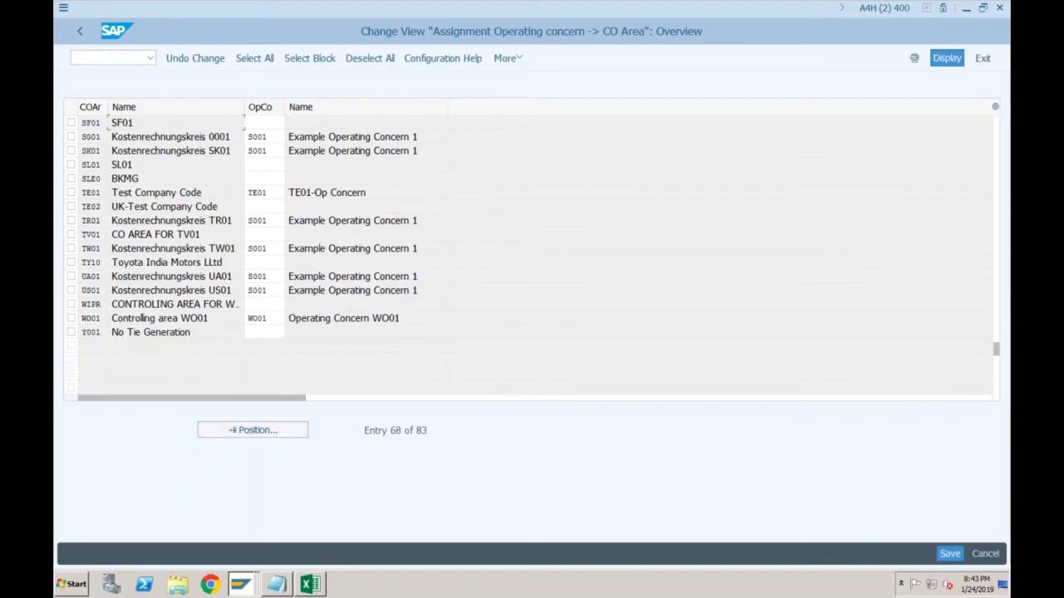
type("SF01")
key("Return")
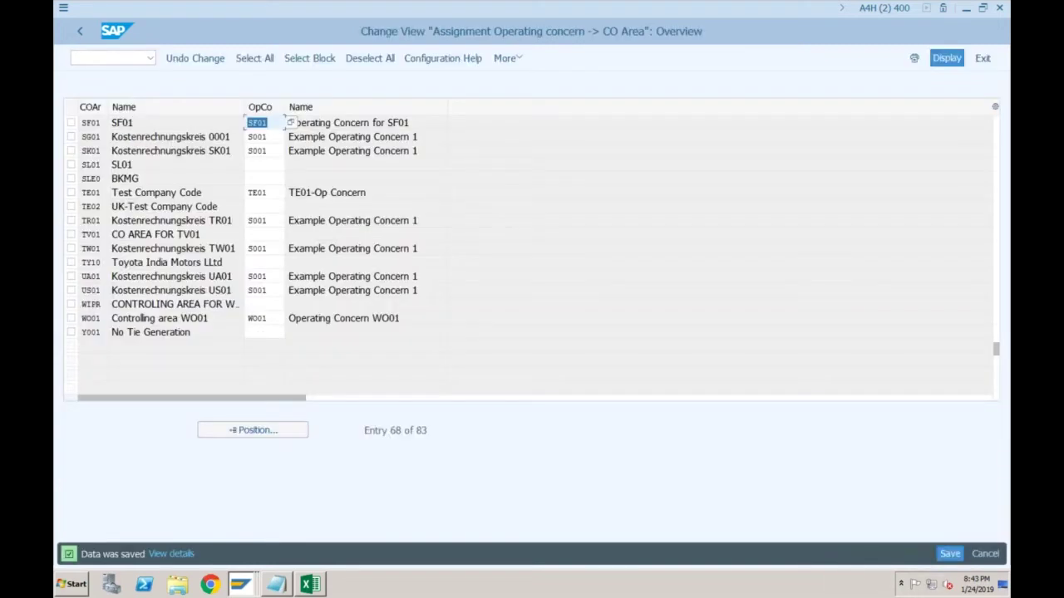
left_click(264, 262)
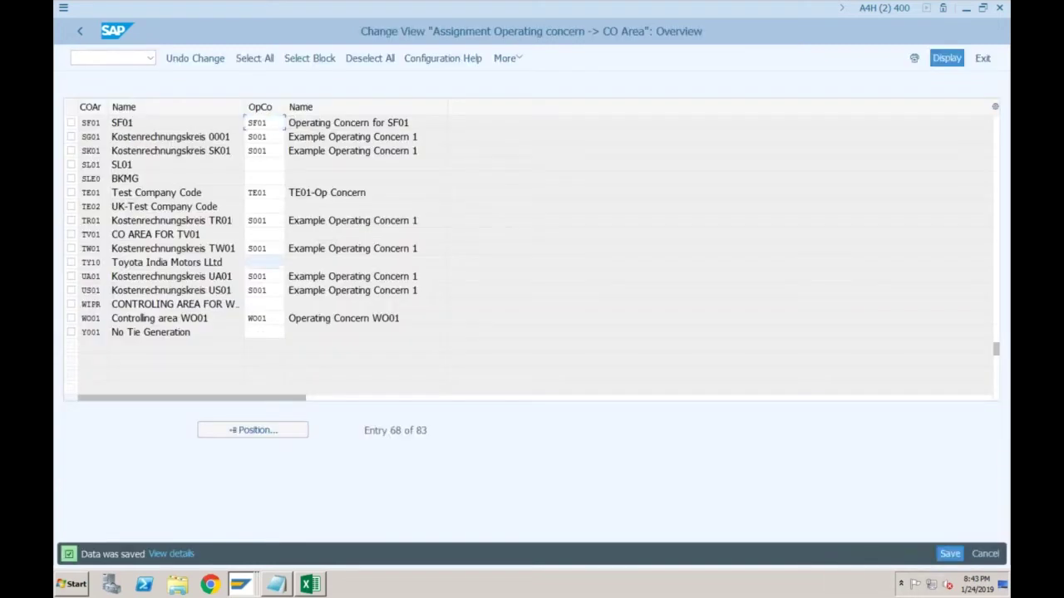
left_click(81, 34)
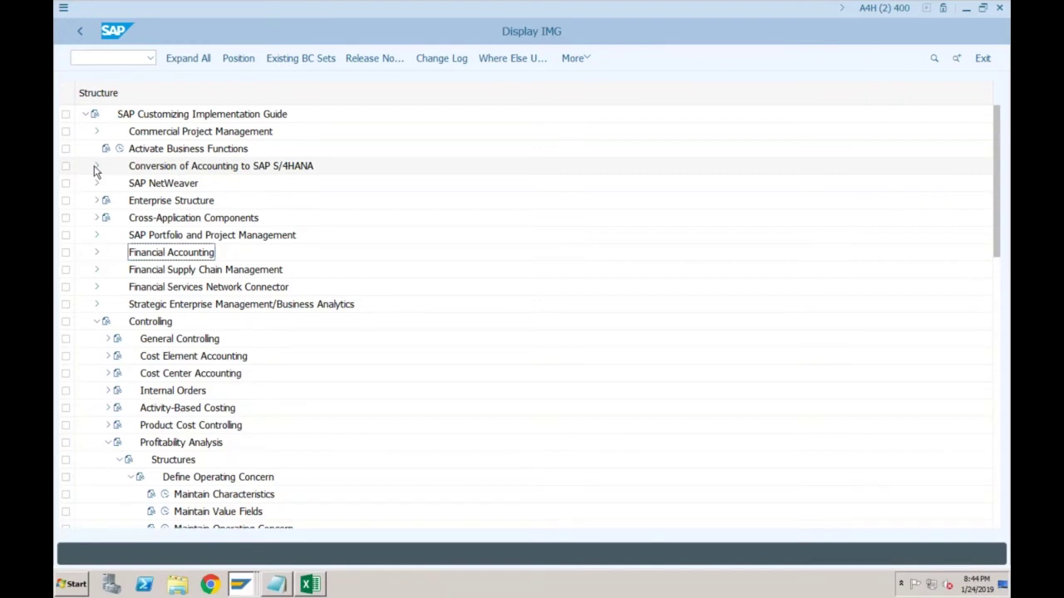
Run Activate Account-Based Profitability Analysis under Conversion of Accounting > Preparations and Migration > Controlling
left_click(96, 167)
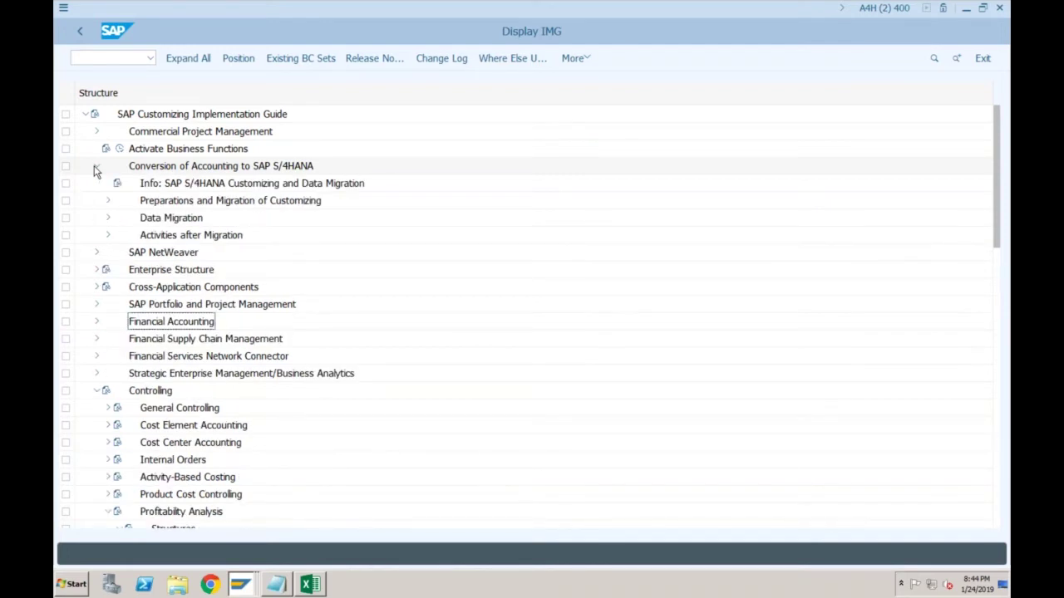
left_click(107, 200)
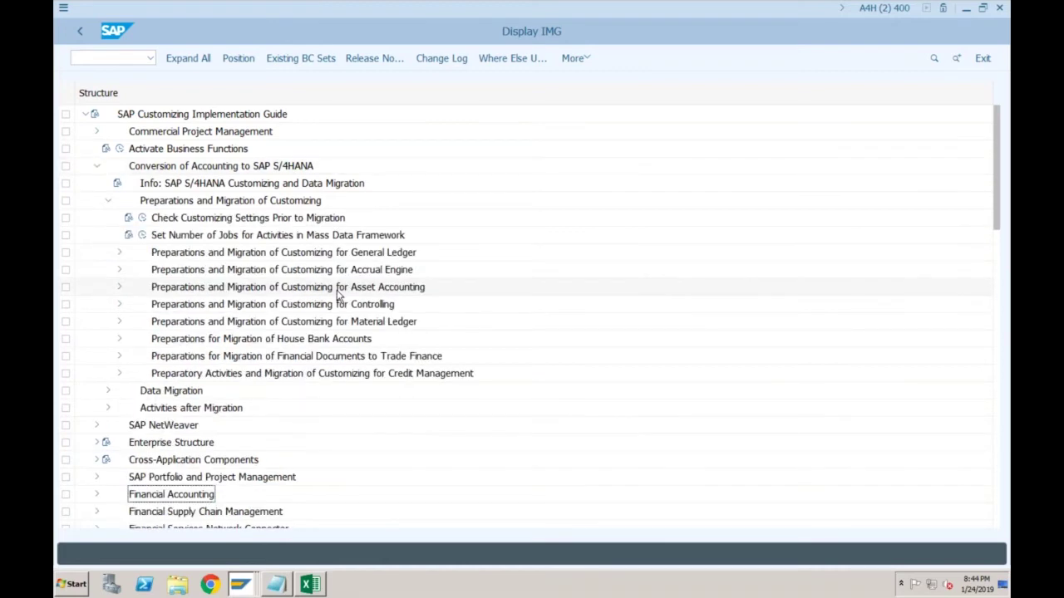
left_click(337, 304)
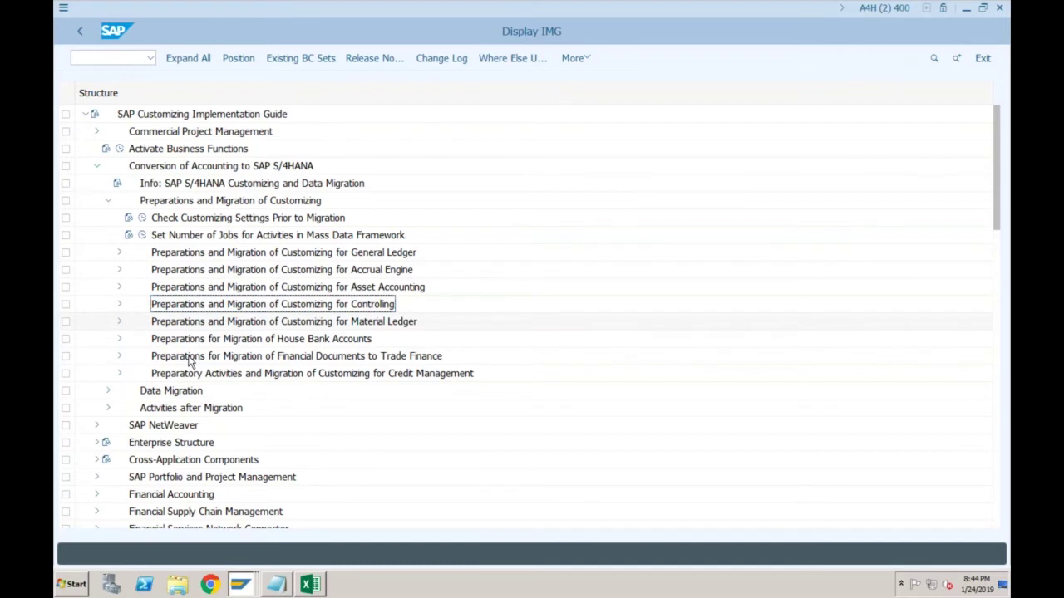
left_click(118, 305)
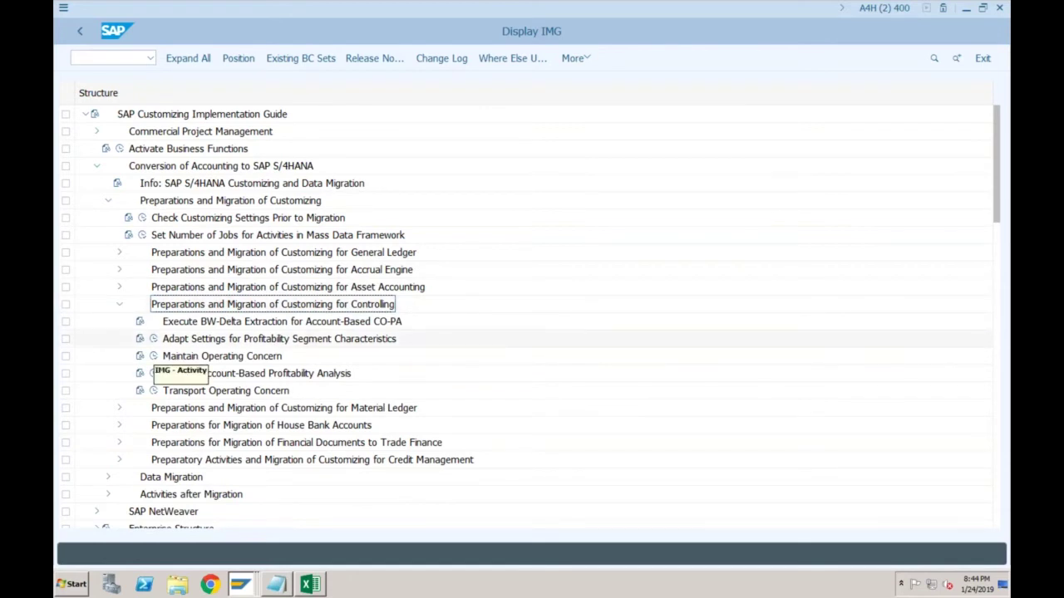
left_click(154, 374)
left_click(154, 374)
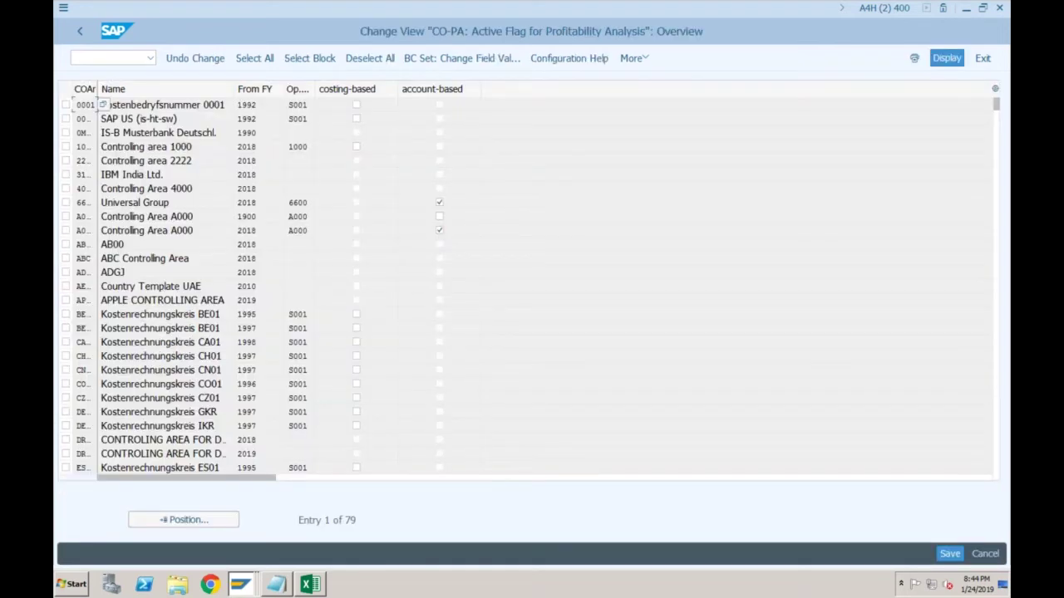
Jump to controlling area SF01, tick account-based, and save under the customizing request
left_click(185, 520)
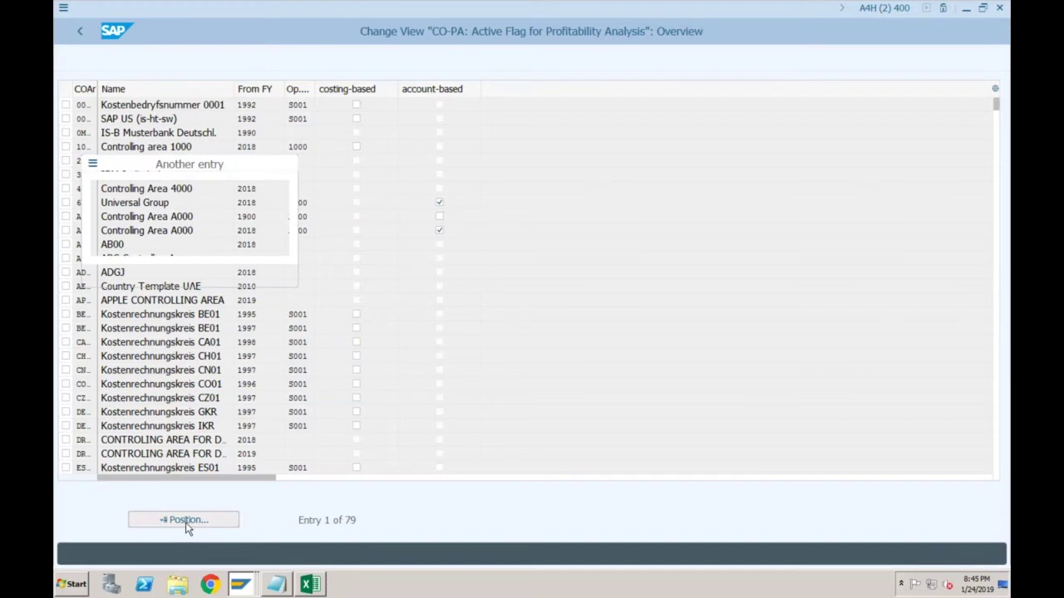
type("sf0")
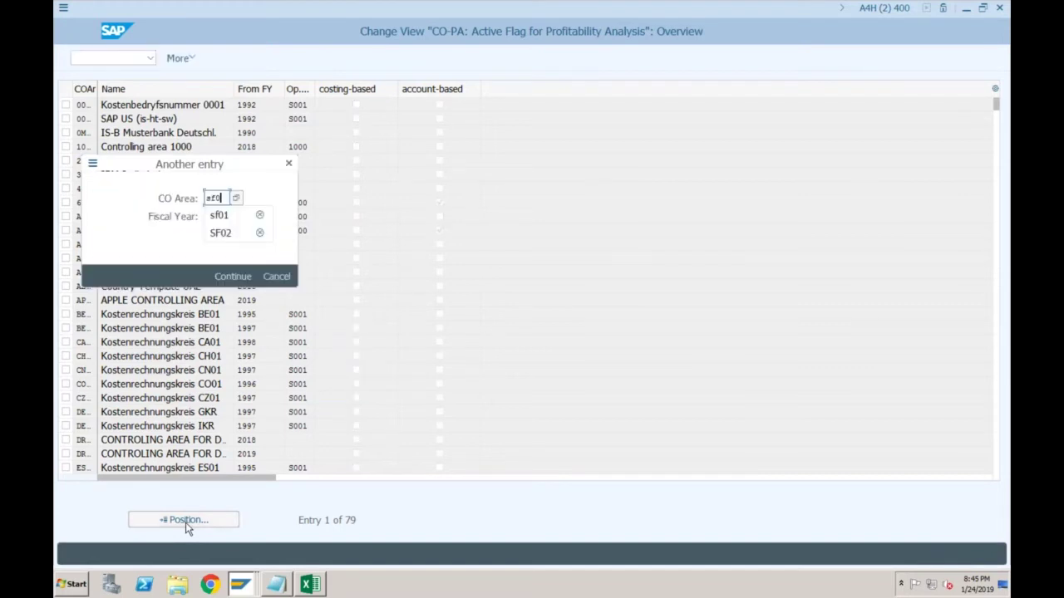
type("1")
key("Return")
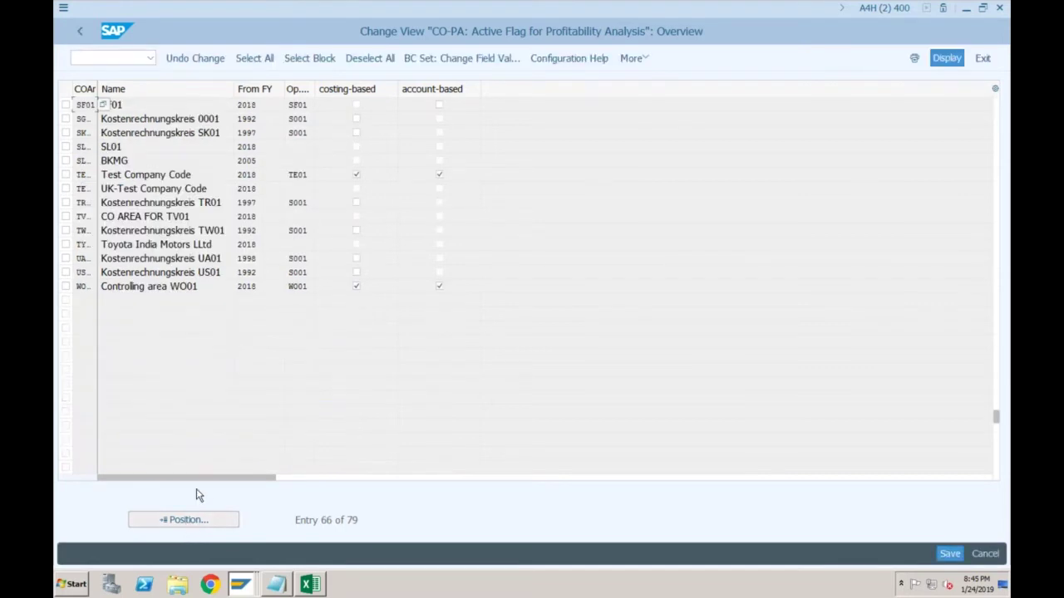
left_click(439, 105)
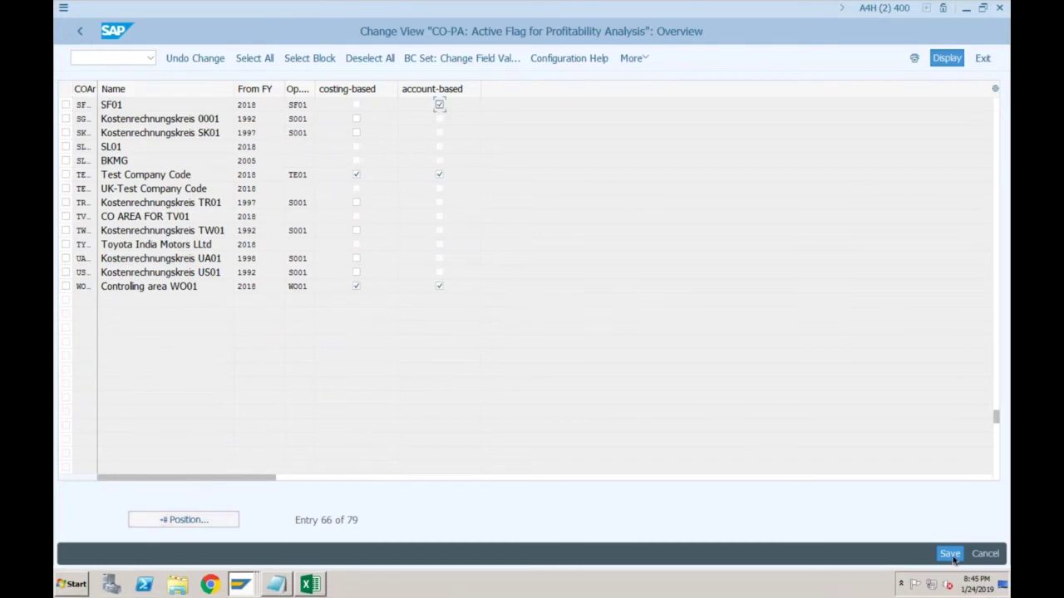
key("ctrl+s")
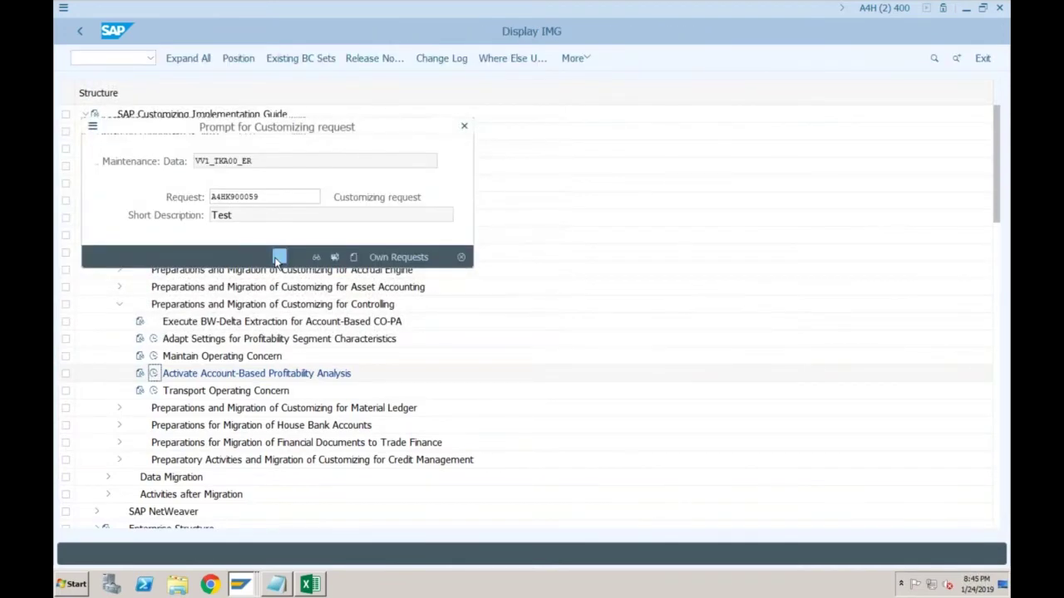
left_click(280, 258)
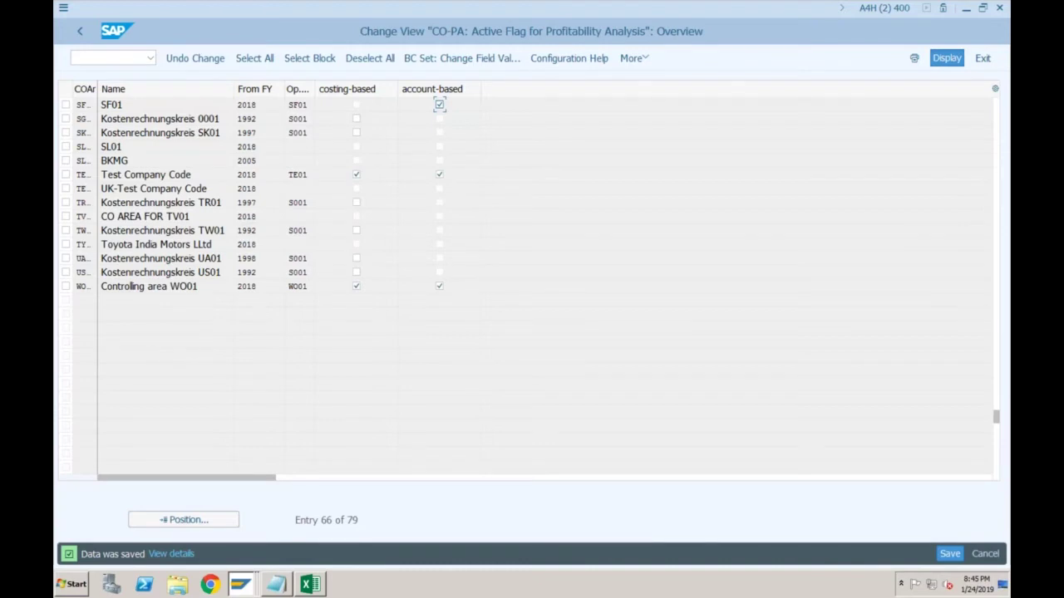
left_click(112, 60)
type("/nse16n")
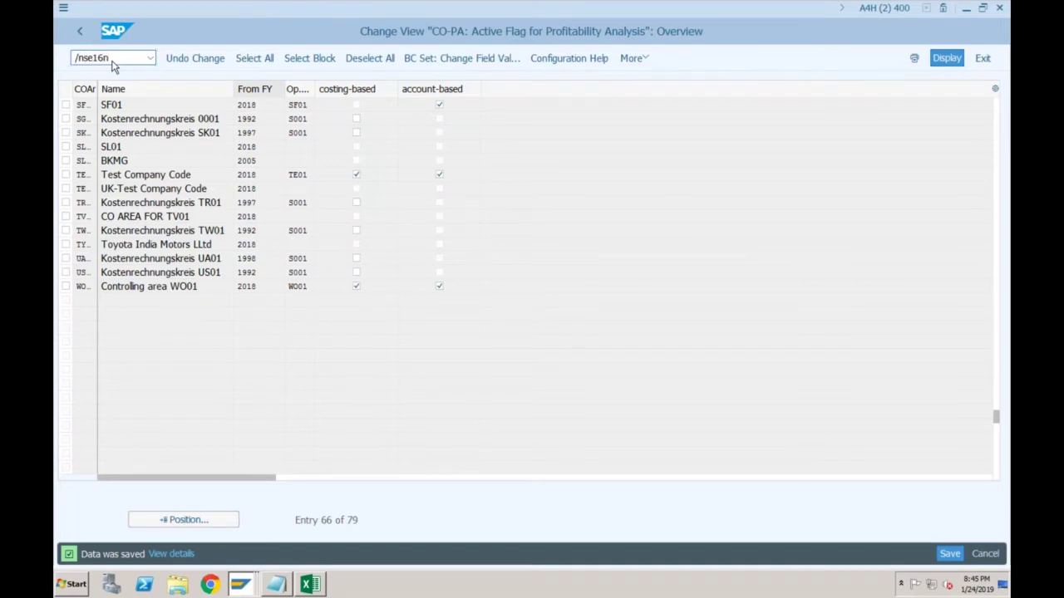
In SE16N, display table ACDOCA filtered to company code SF01
key("Return")
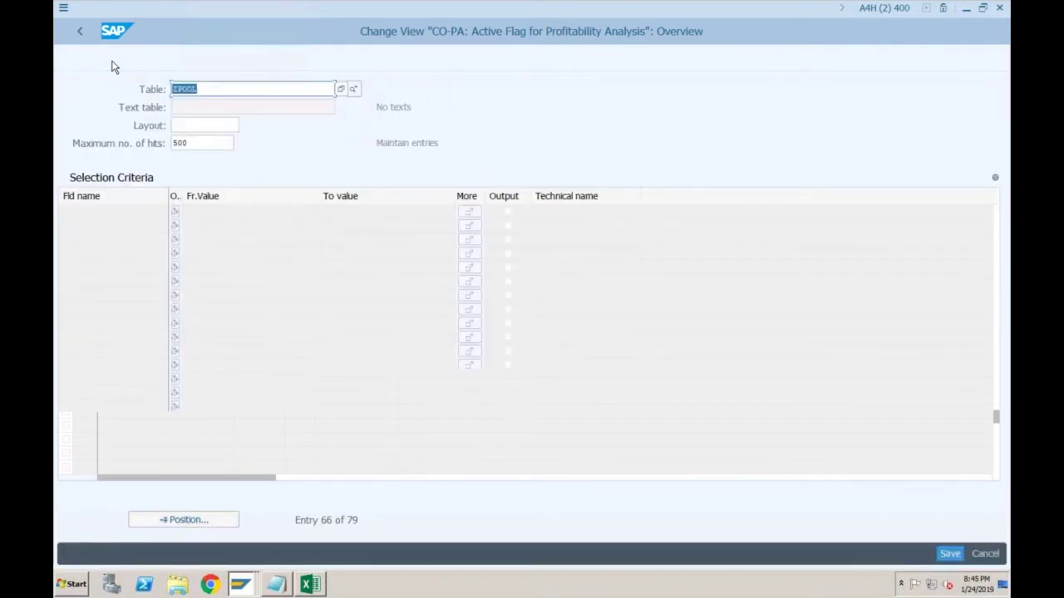
type("acd")
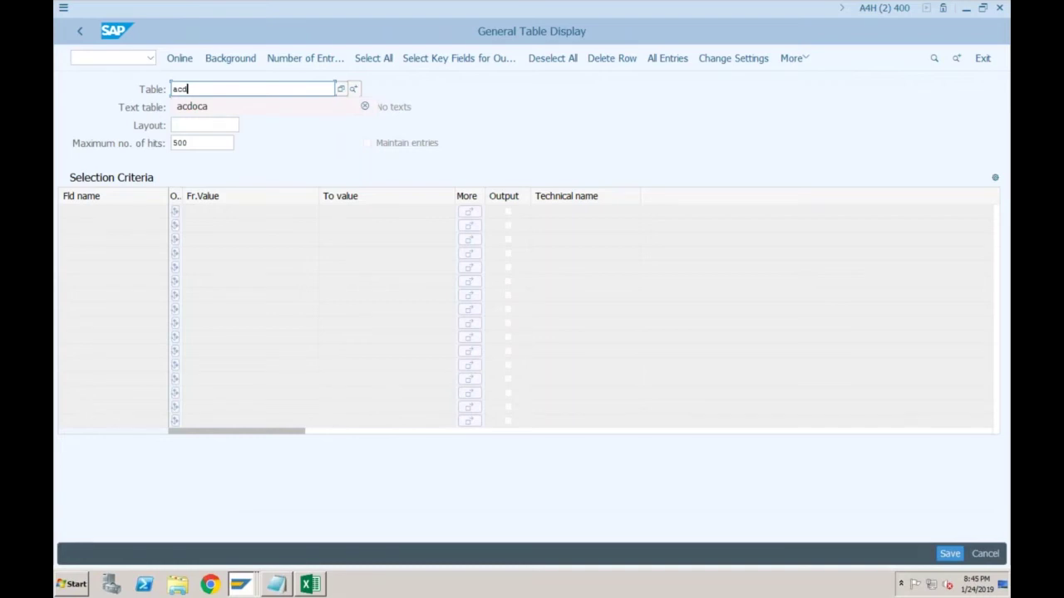
key("Down")
key("Return")
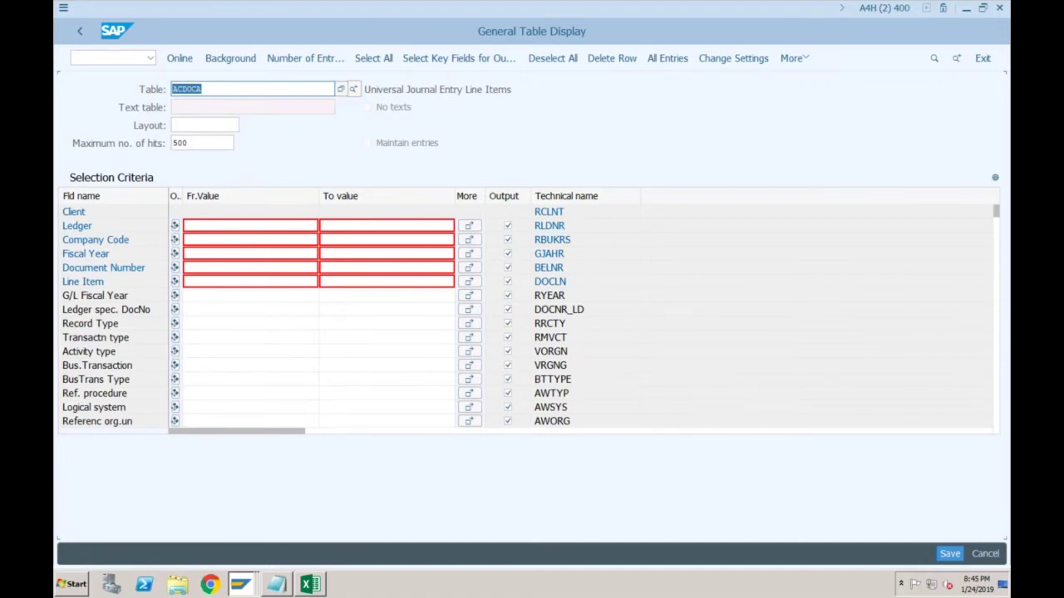
left_click(186, 240)
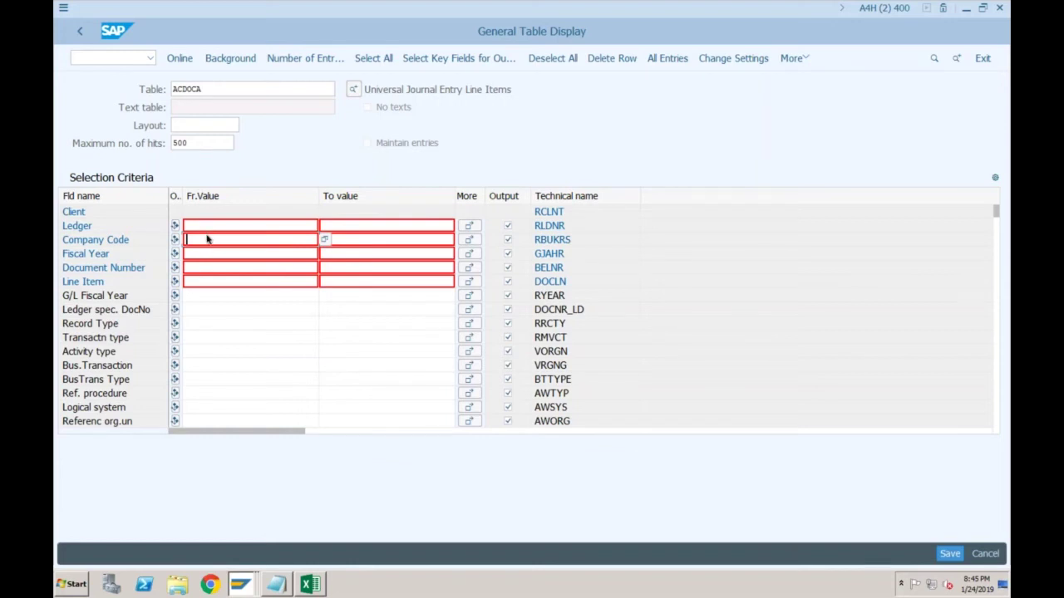
type("sf01")
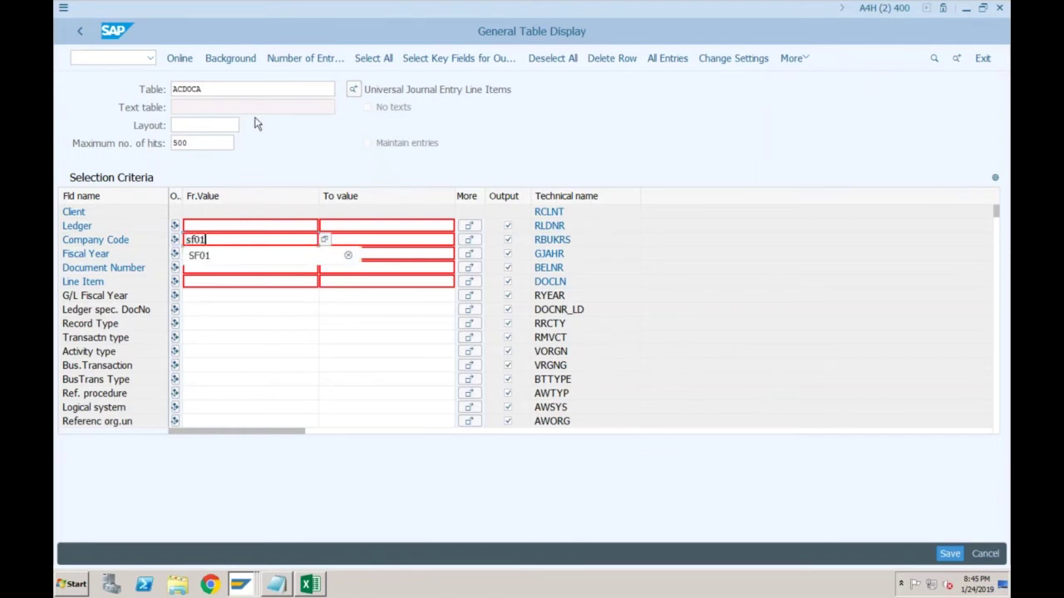
left_click(179, 58)
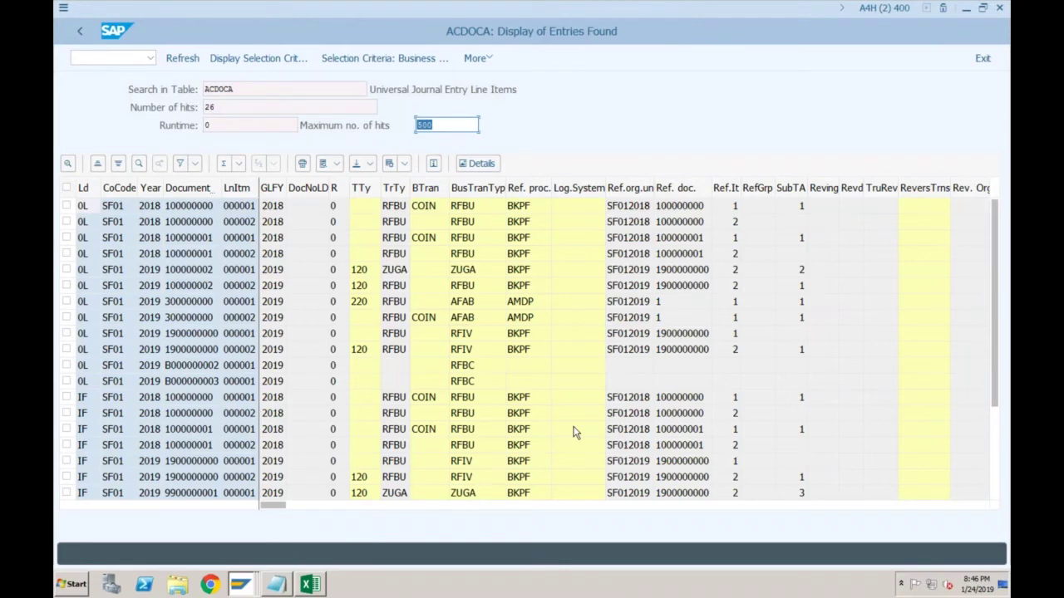
left_click(631, 506)
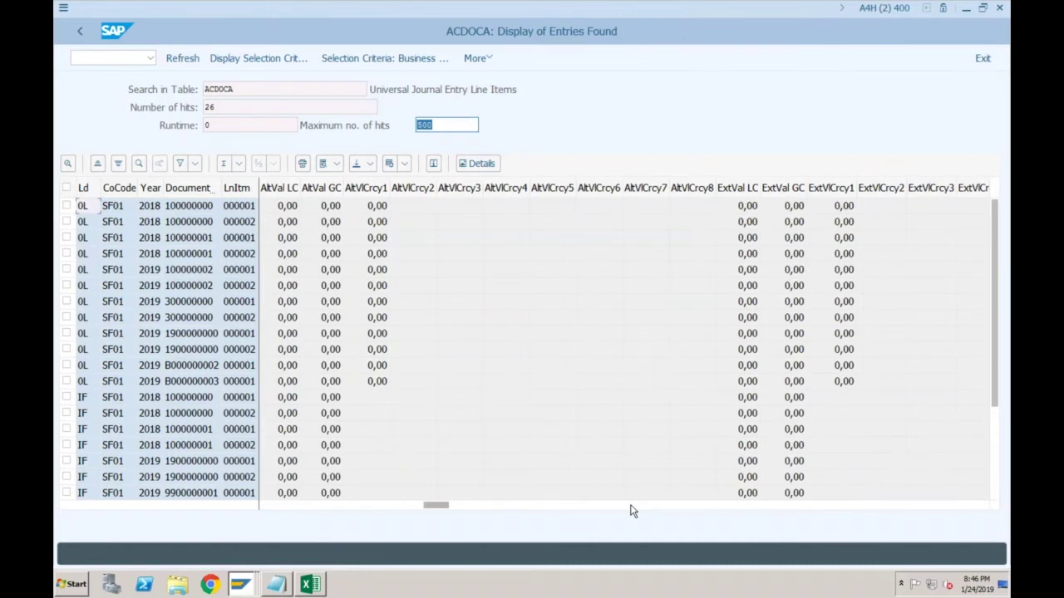
left_click(652, 506)
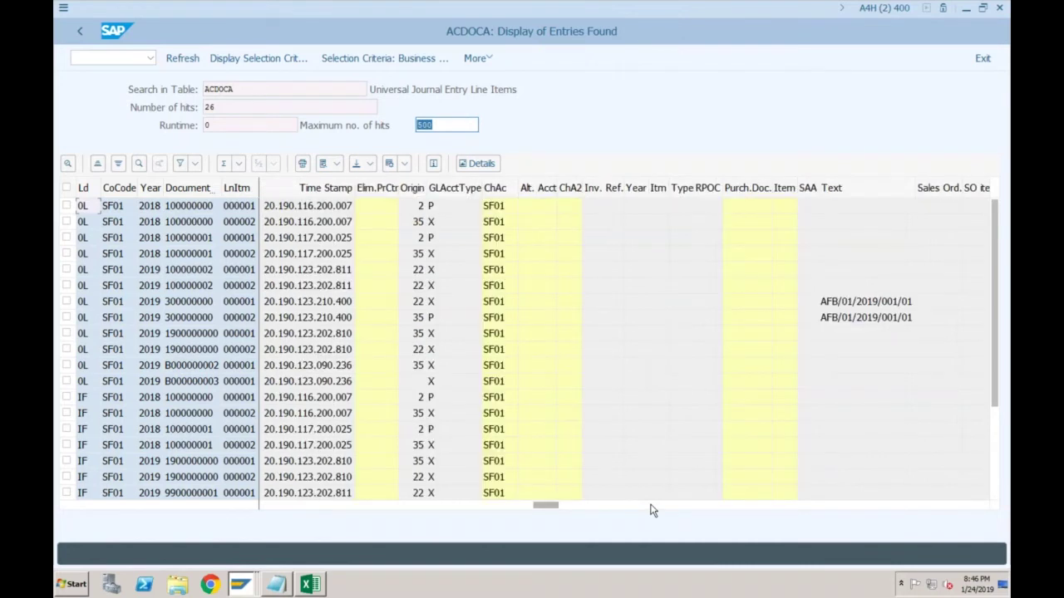
left_click(653, 507)
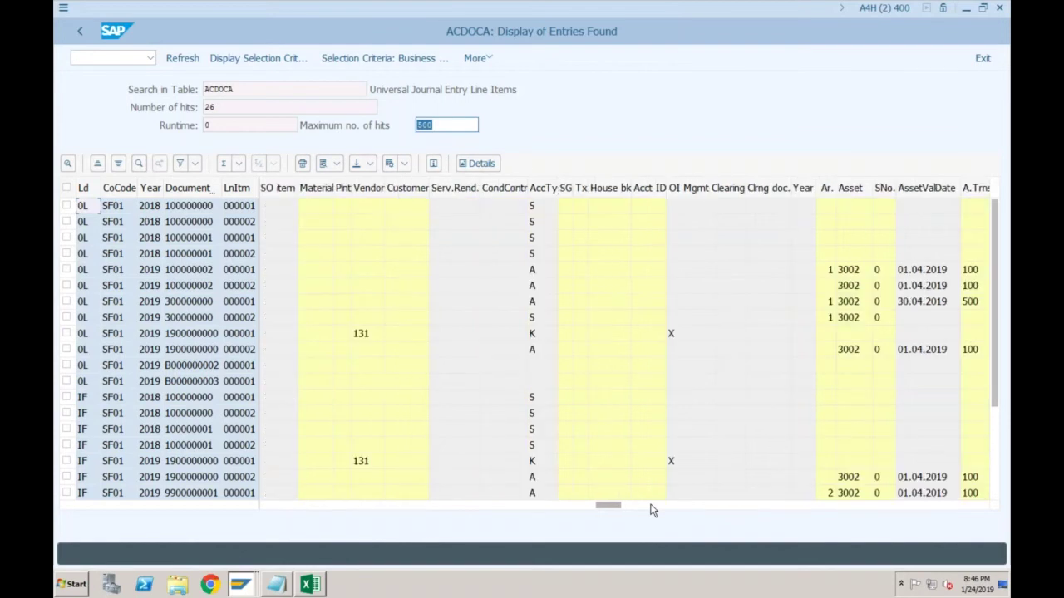
left_click(653, 506)
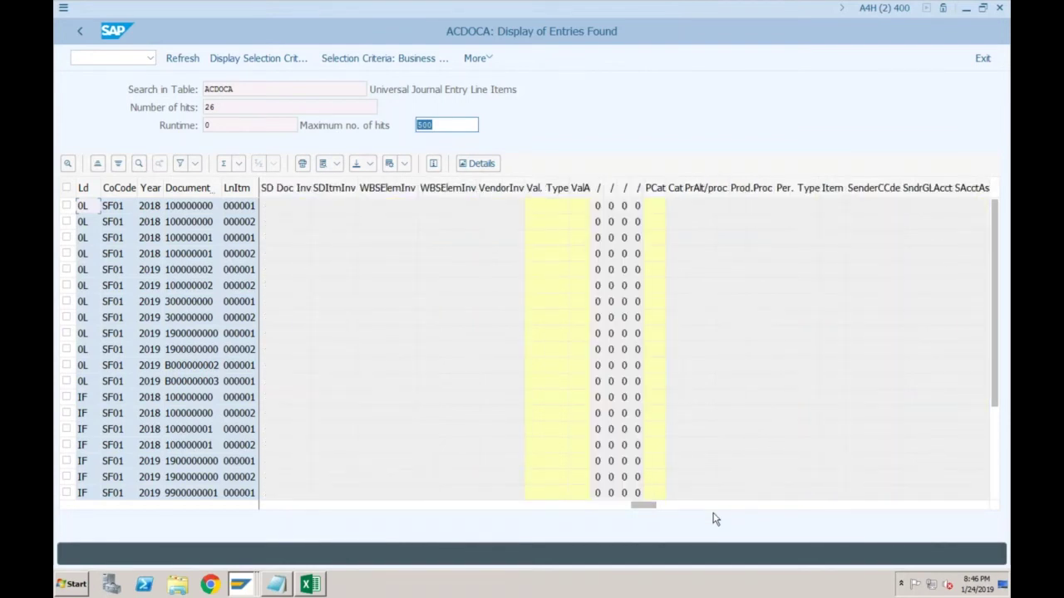
left_click(724, 507)
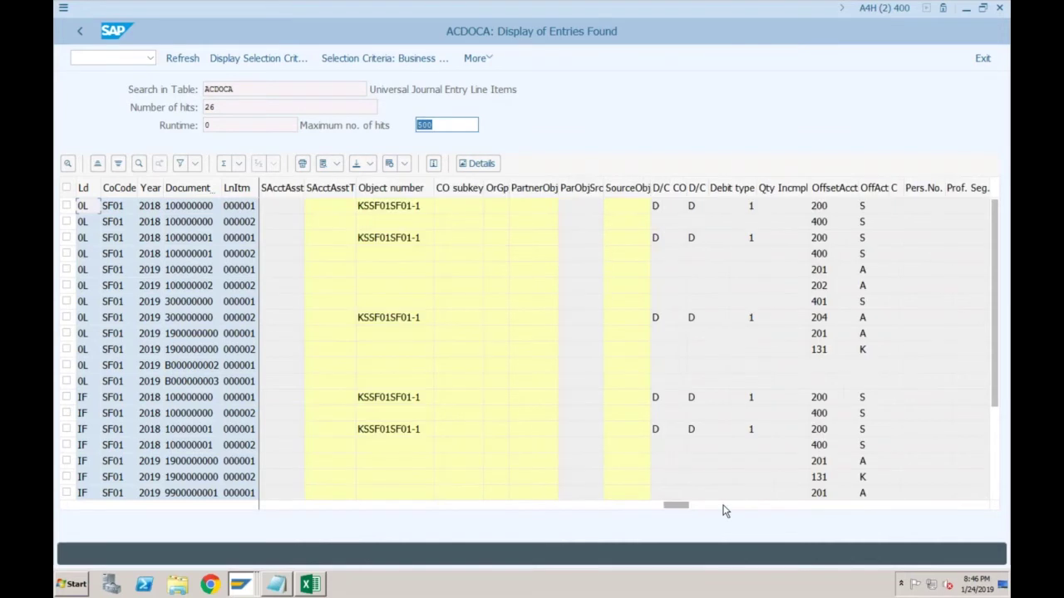
left_click(724, 507)
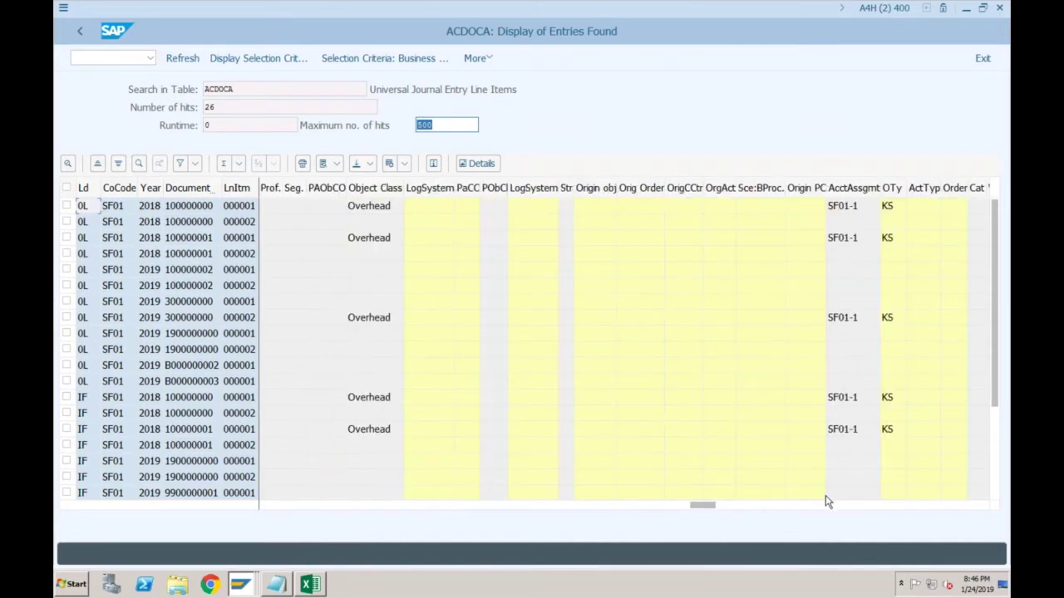
left_click(806, 507)
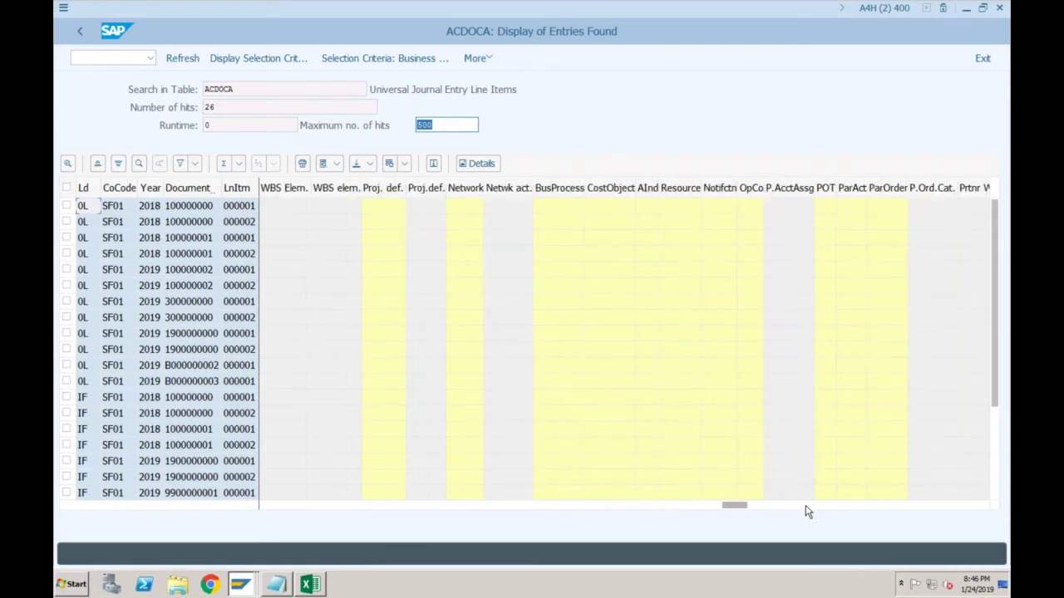
left_click(806, 507)
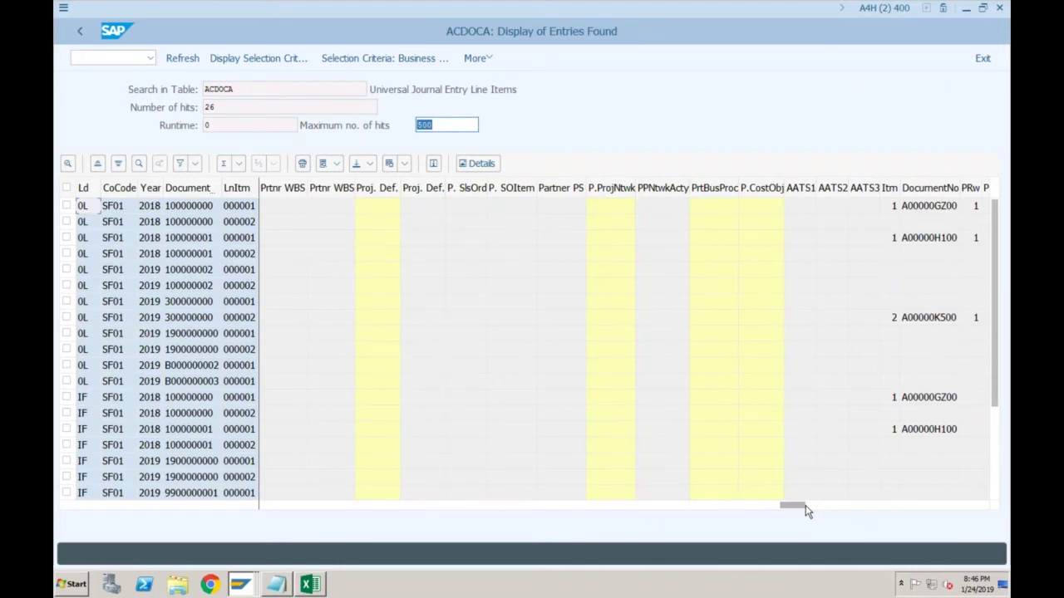
left_click(805, 507)
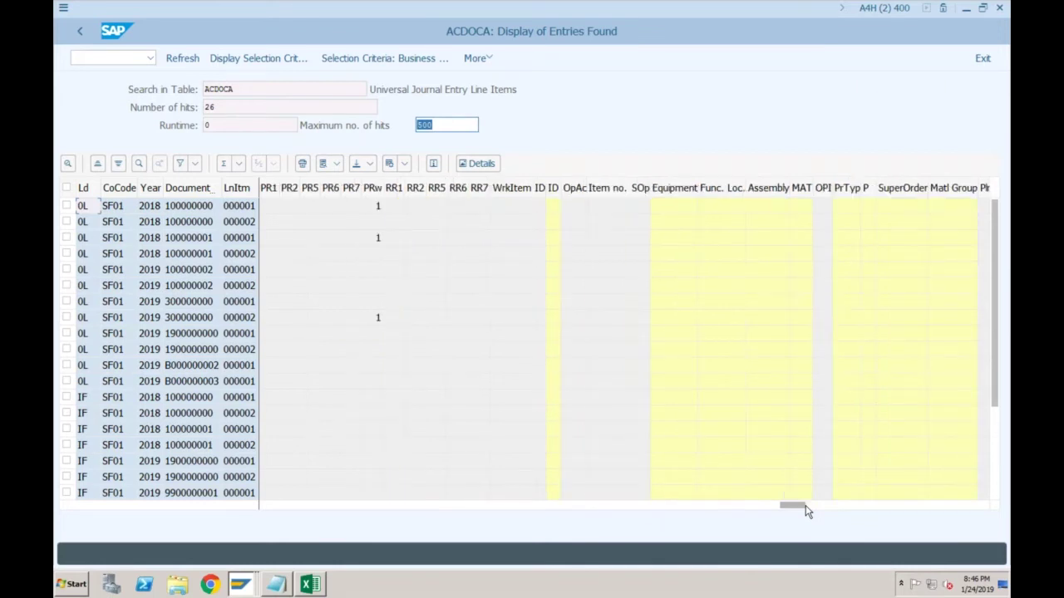
left_click_drag(806, 507, 835, 506)
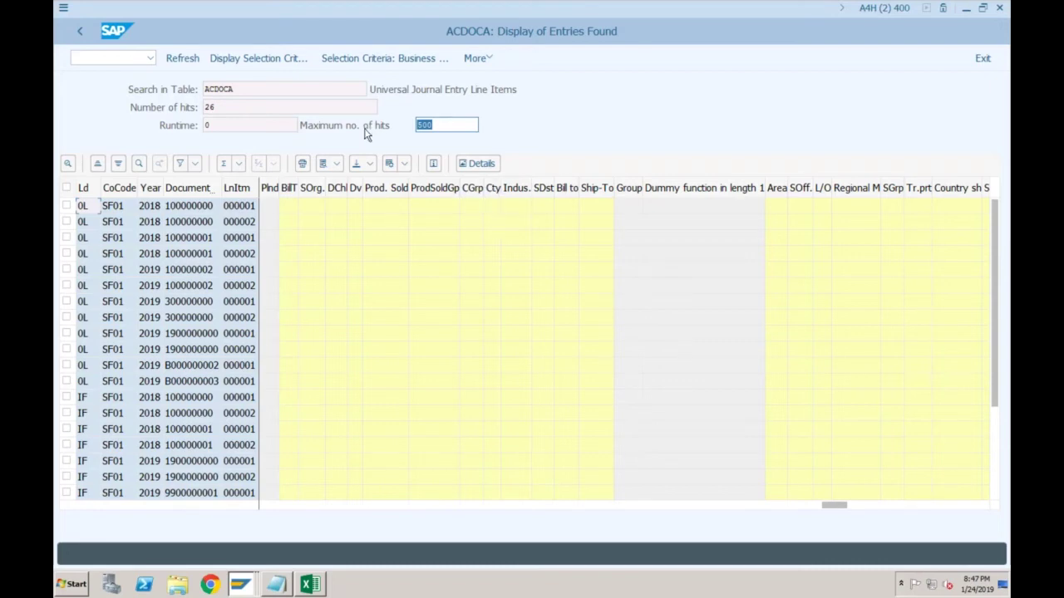
key("Return")
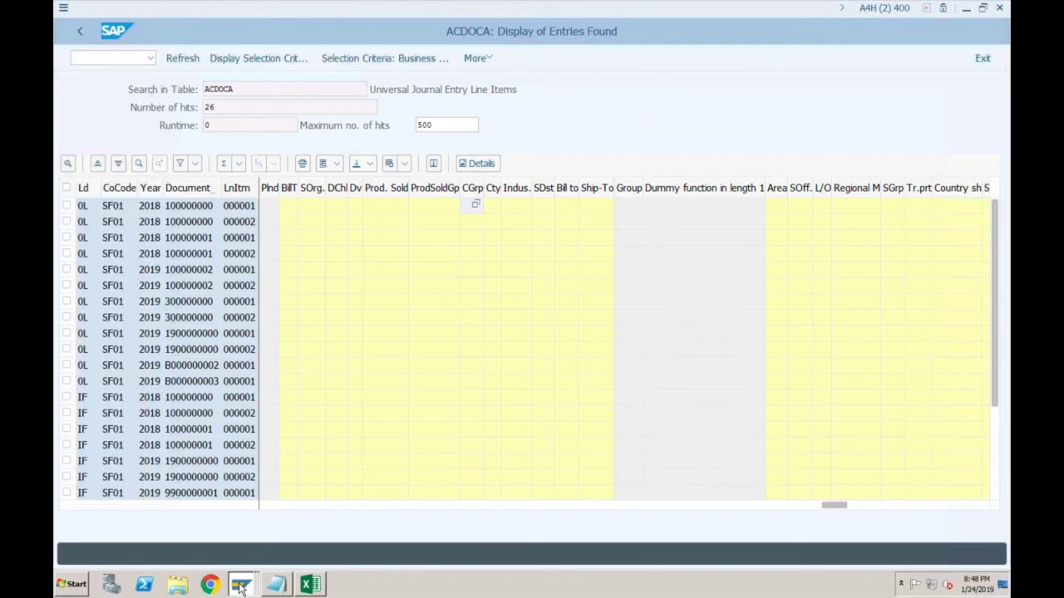
Pick the SF01 test customer and enter reference Test, amount 1000 and header text Test
left_click(239, 586)
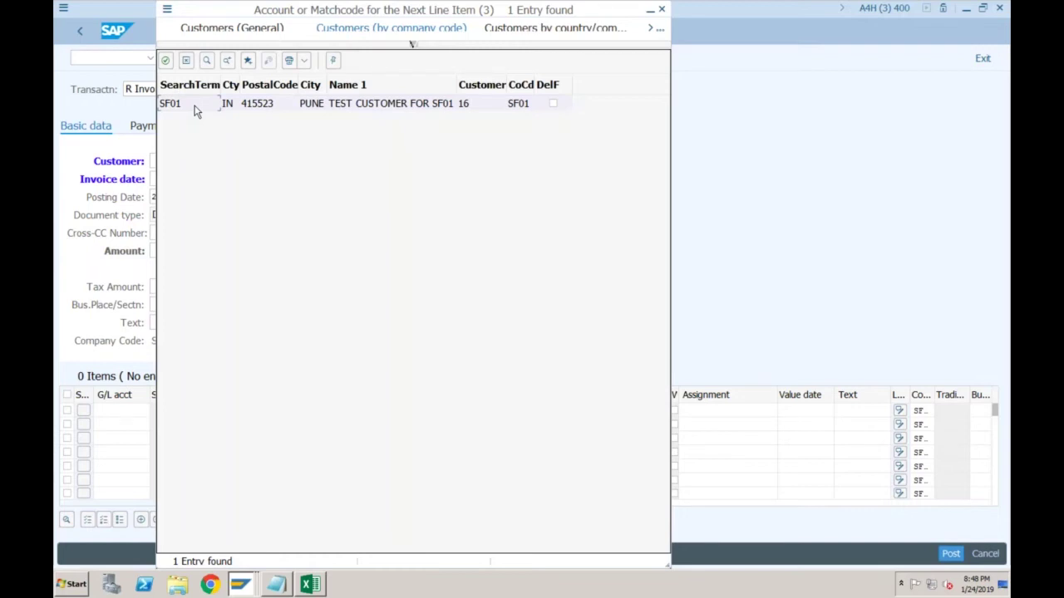
double_click(196, 110)
key("Tab")
type("Test")
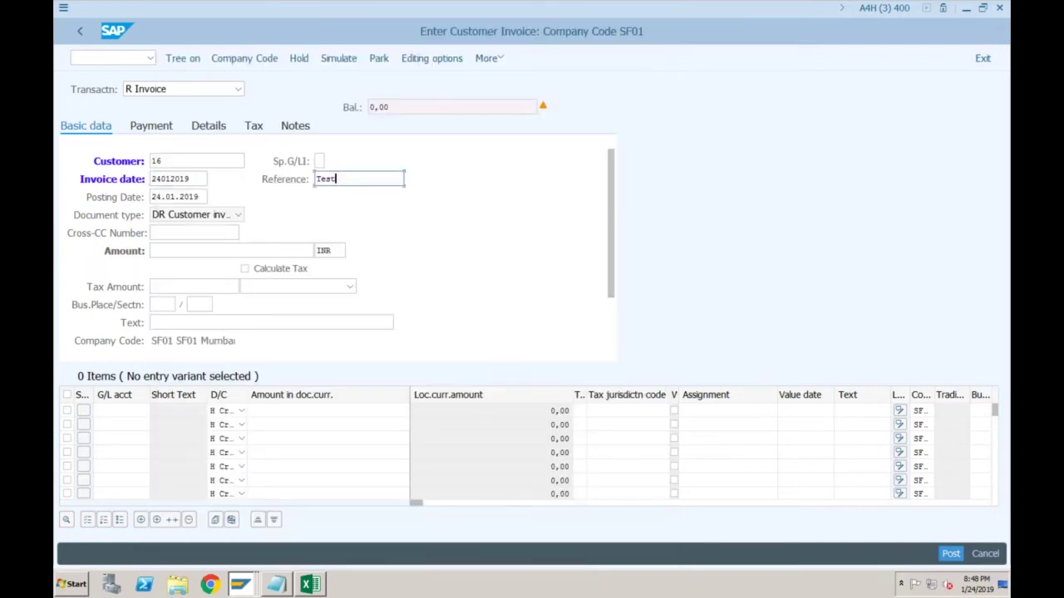
left_click(153, 250)
type("1")
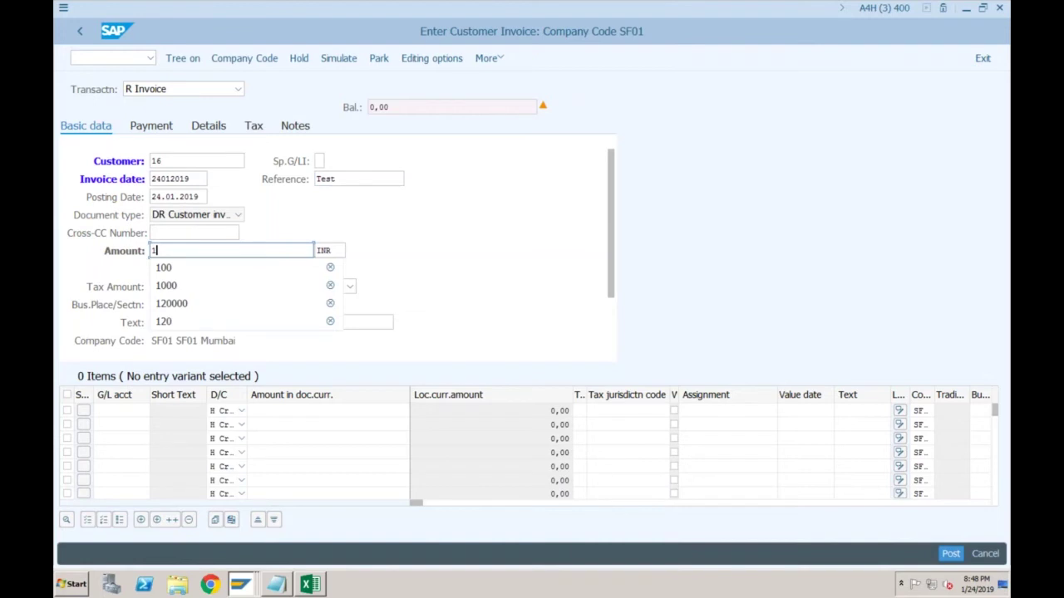
type("000")
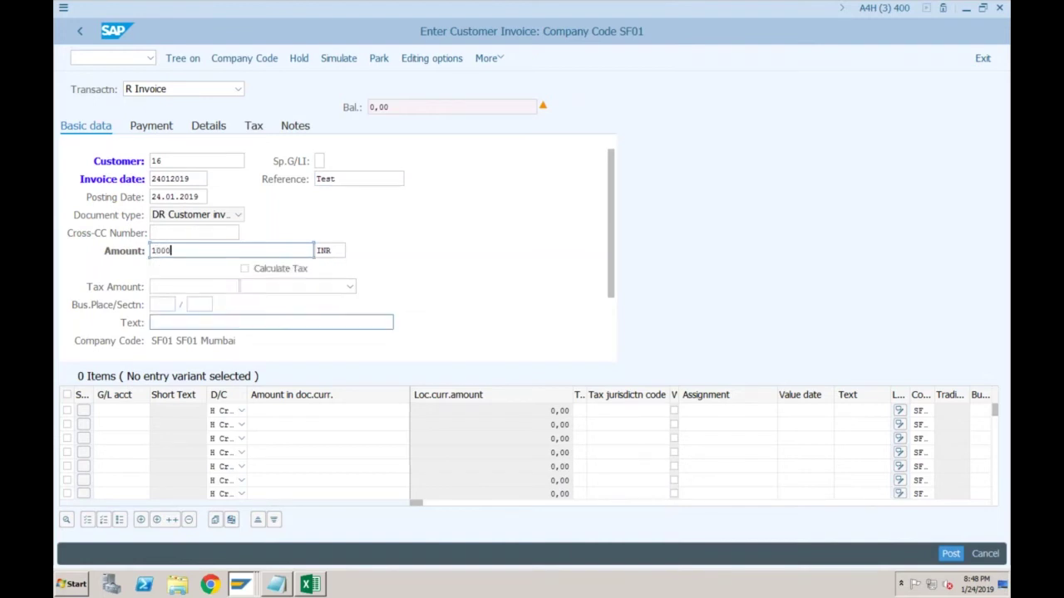
left_click(155, 323)
type("Test")
Add a first invoice line on G/L account 300 for 1,000.00
left_click(116, 411)
type("300")
left_click(408, 411)
type("1000")
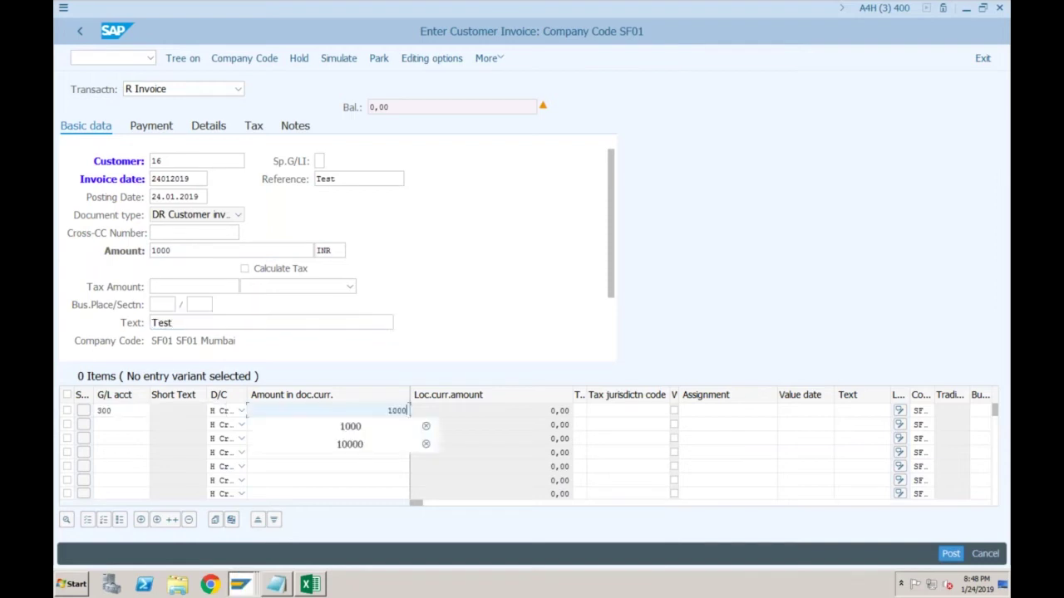
key("Return")
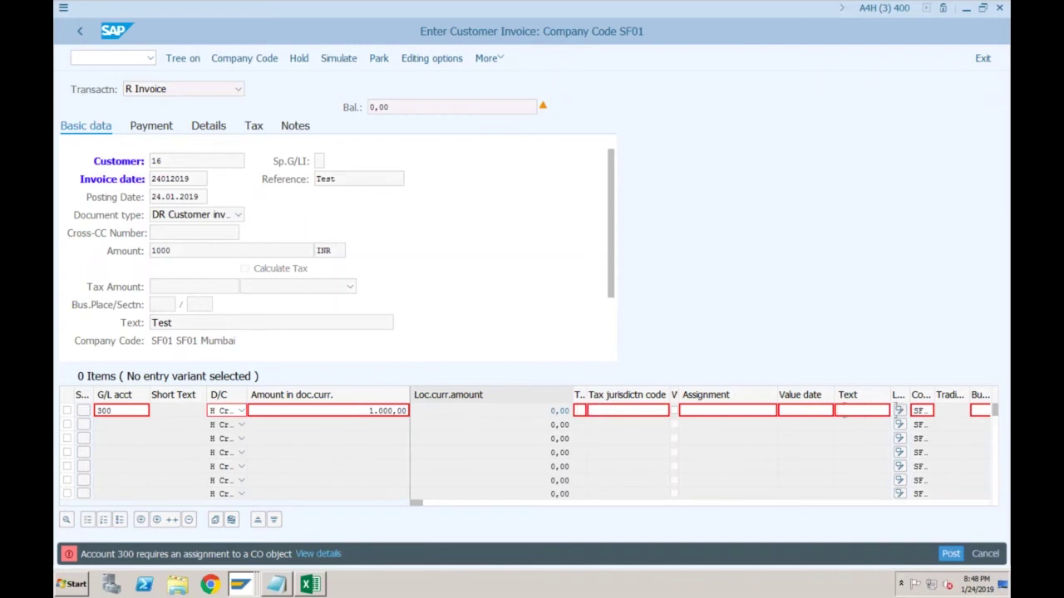
left_click(979, 410)
Enter cost center SF01-1 on the G/L 300 line and submit the line for checking
left_click(839, 411)
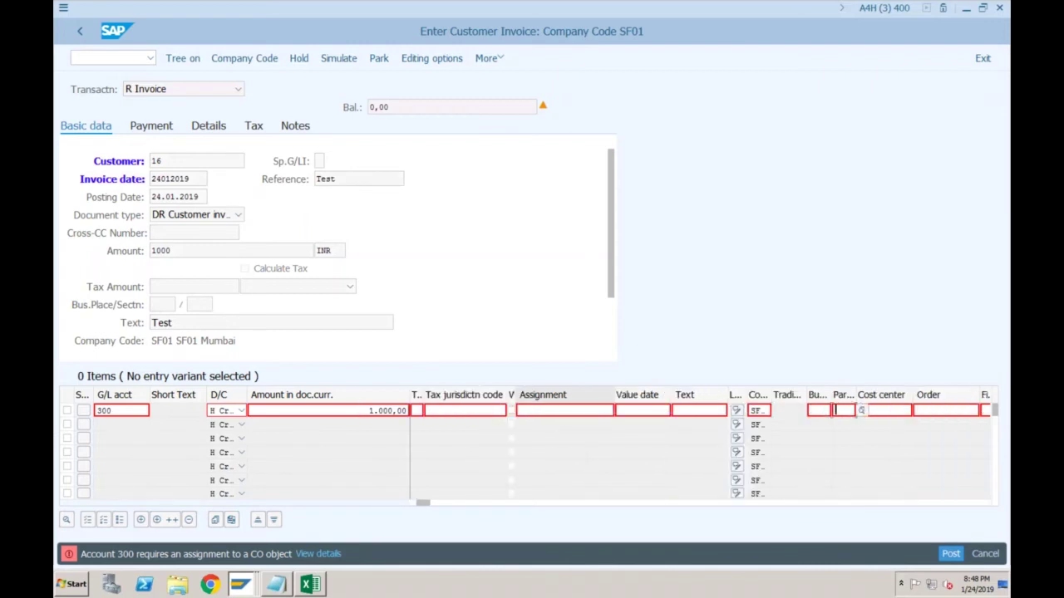
left_click(865, 410)
type("s")
key("Down")
key("Return")
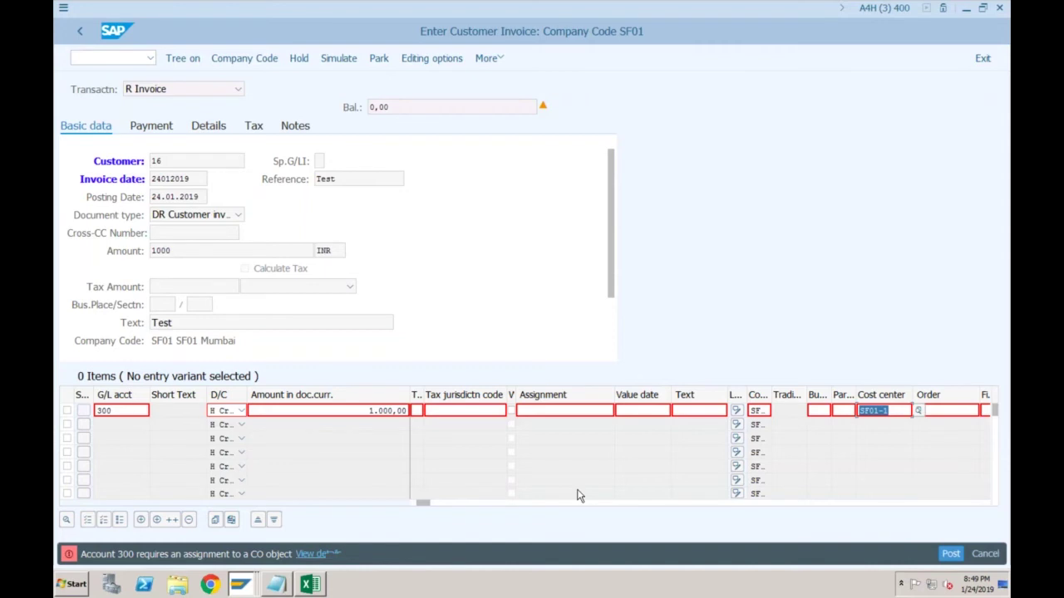
key("Return")
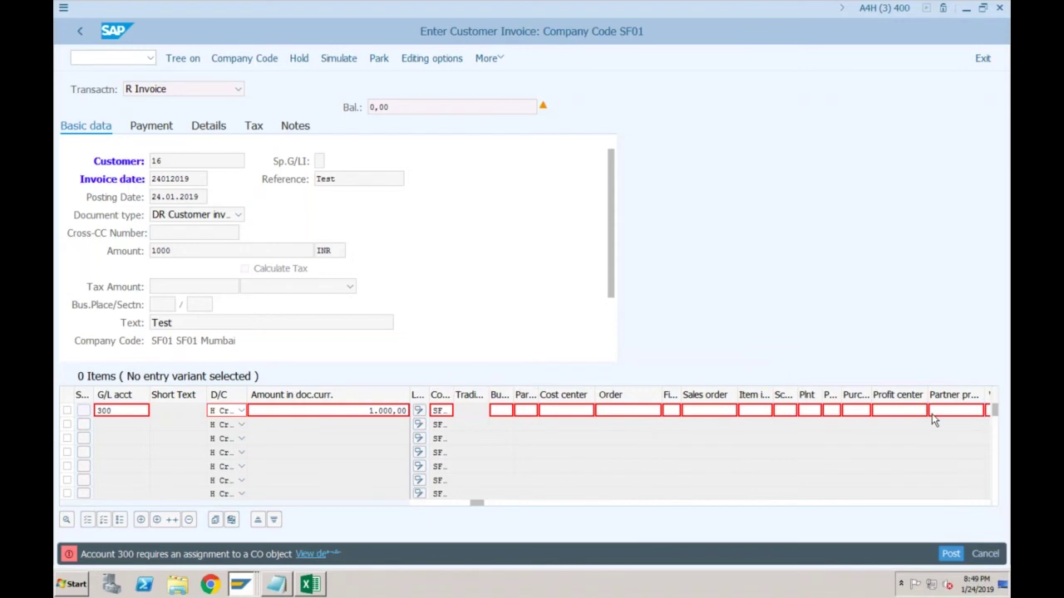
Look up the profit center and cost center lists, then open the CO object error details
key("F4")
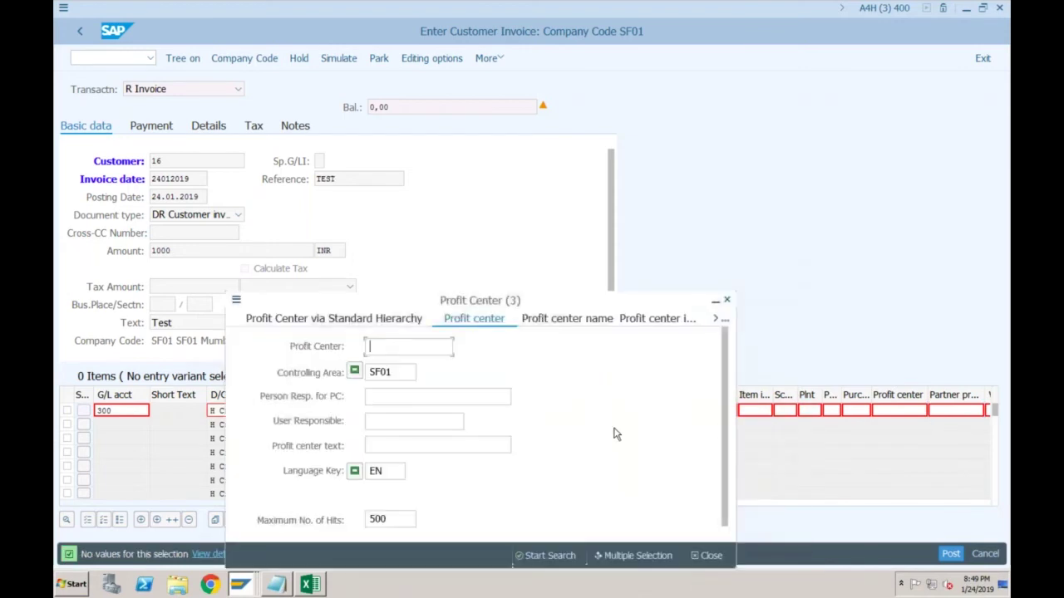
left_click(727, 300)
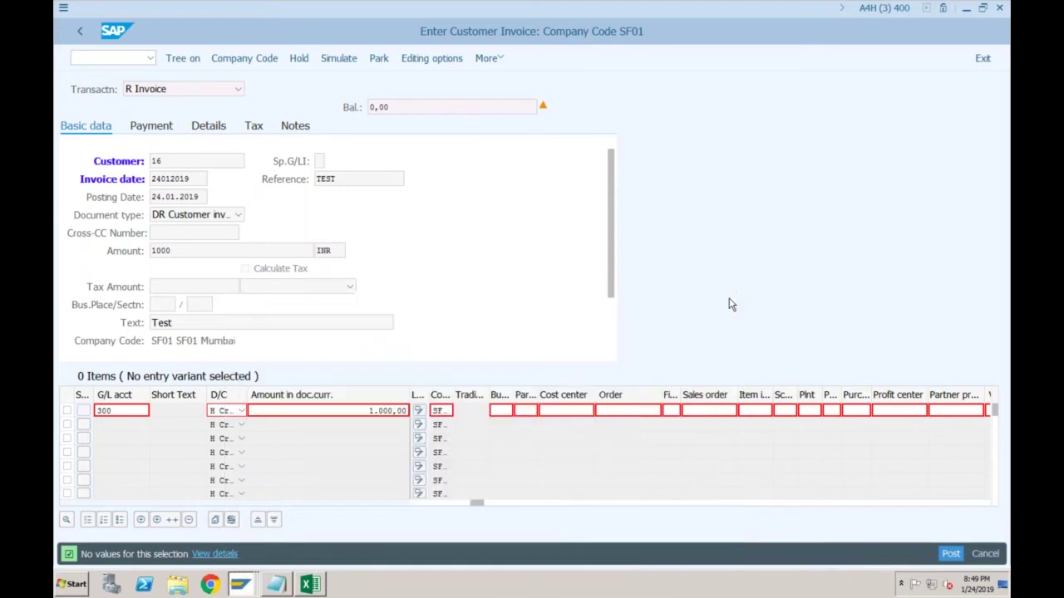
left_click(592, 411)
left_click(599, 411)
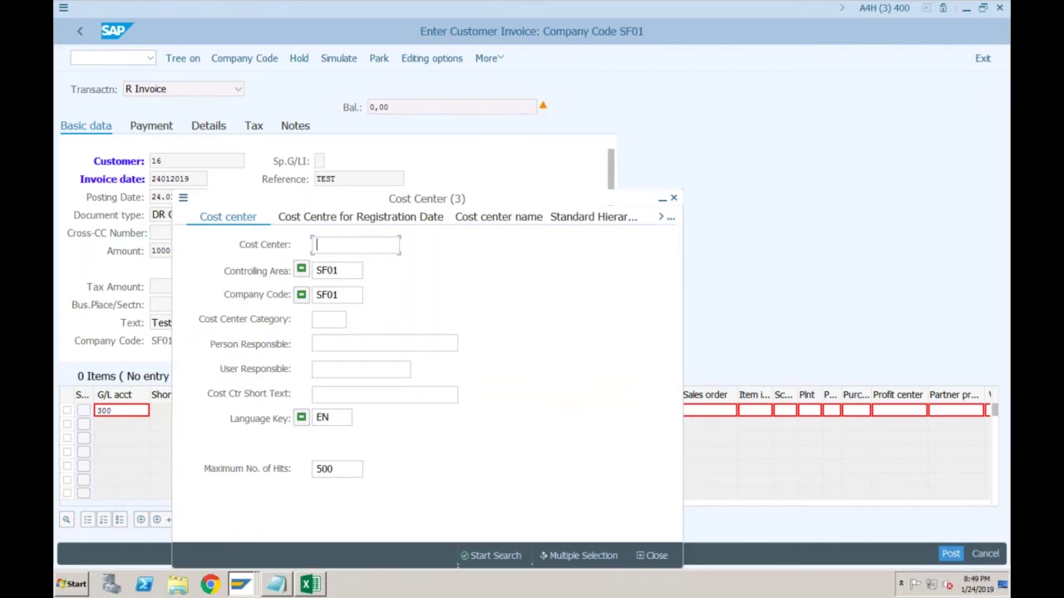
key("Escape")
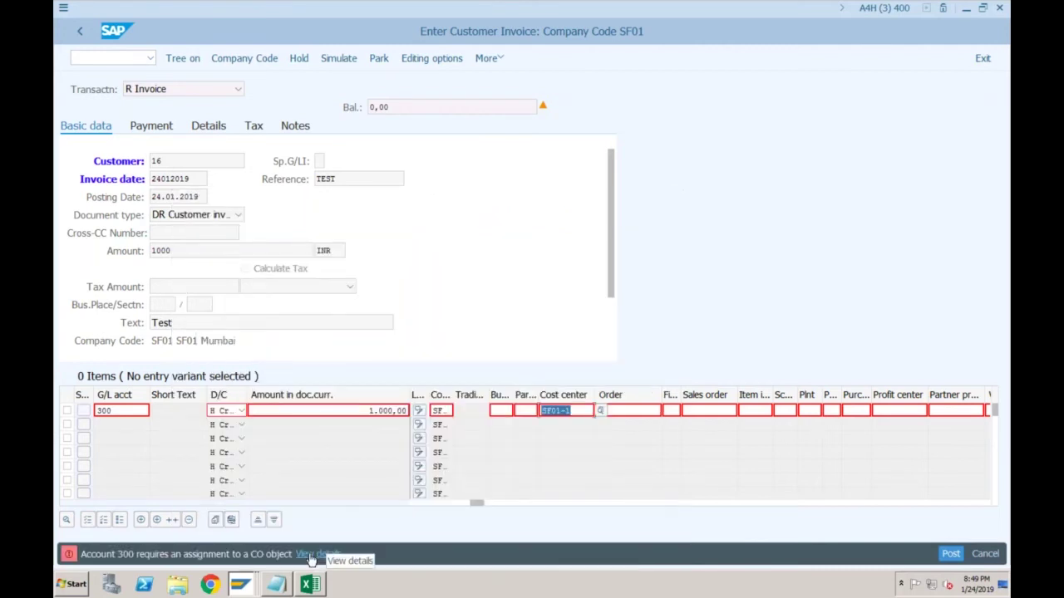
left_click(310, 554)
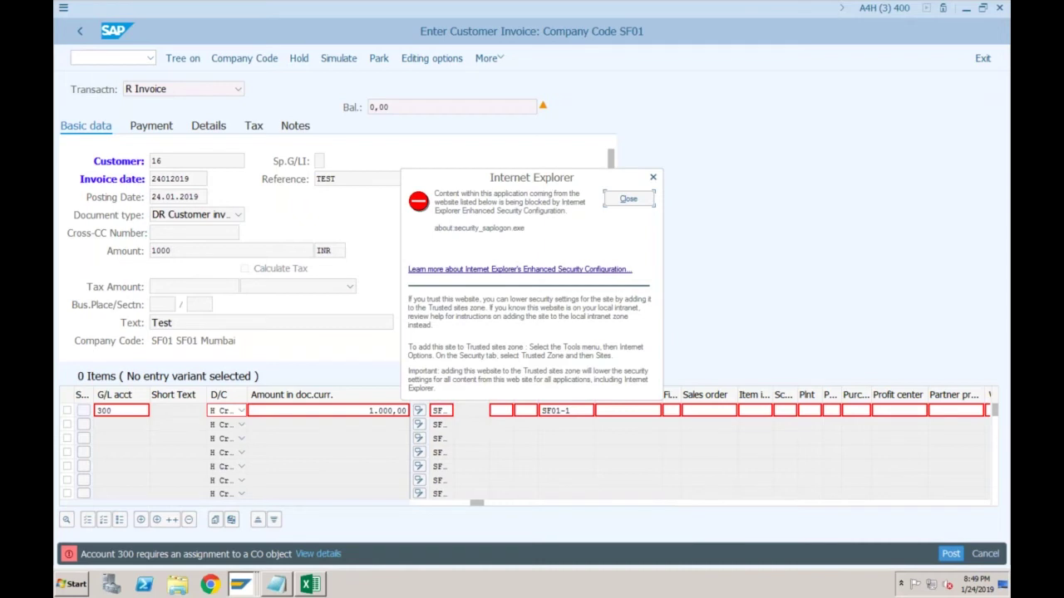
left_click(628, 198)
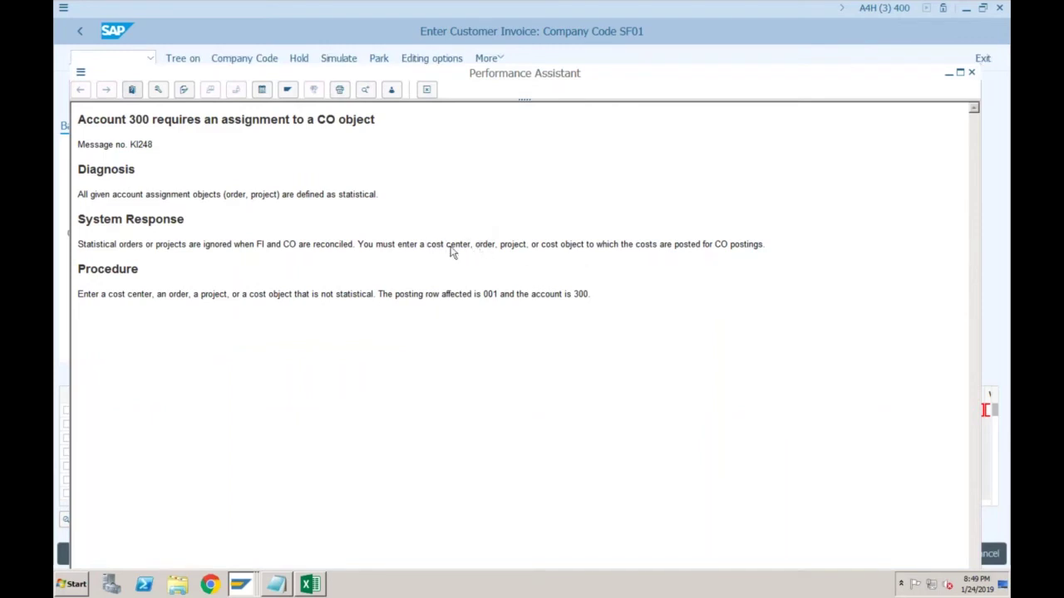
left_click(426, 89)
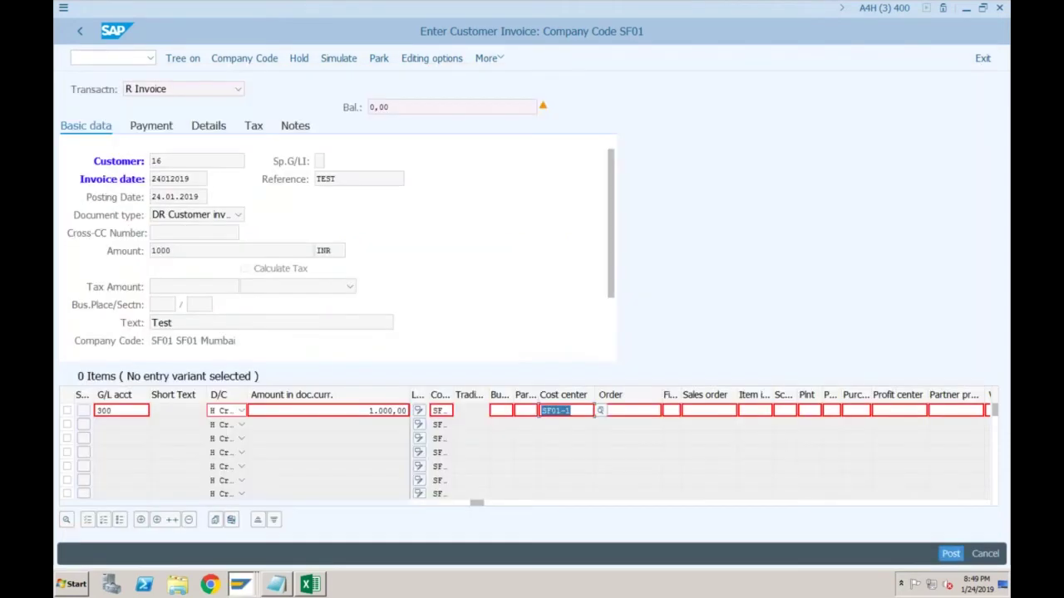
left_click(570, 410)
key("Return")
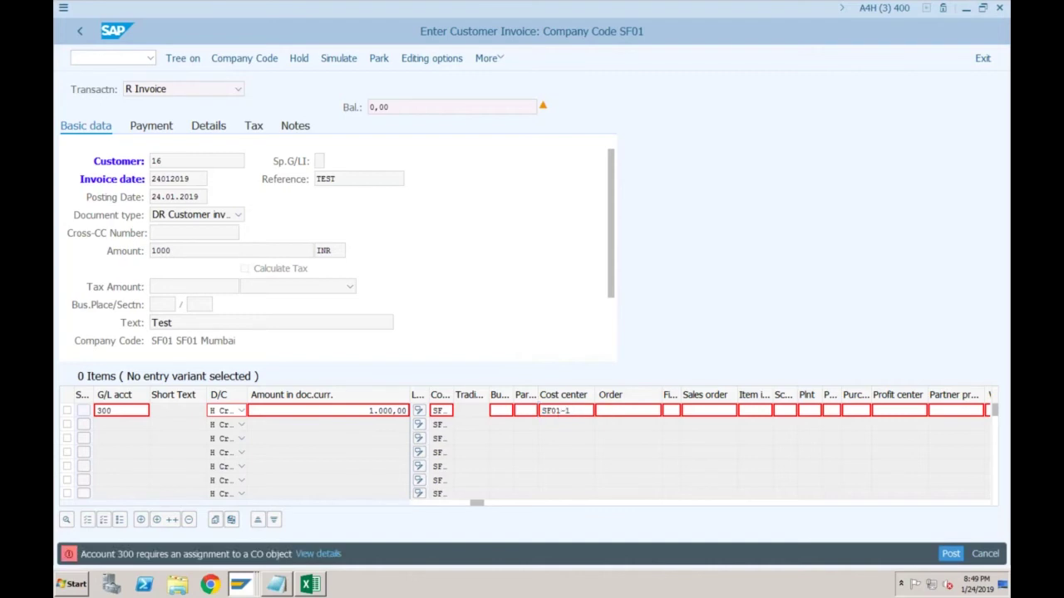
left_click(125, 60)
Restart FB70 with customer 16, invoice date 24012019, reference Test and amount 1000
type("/nfb70")
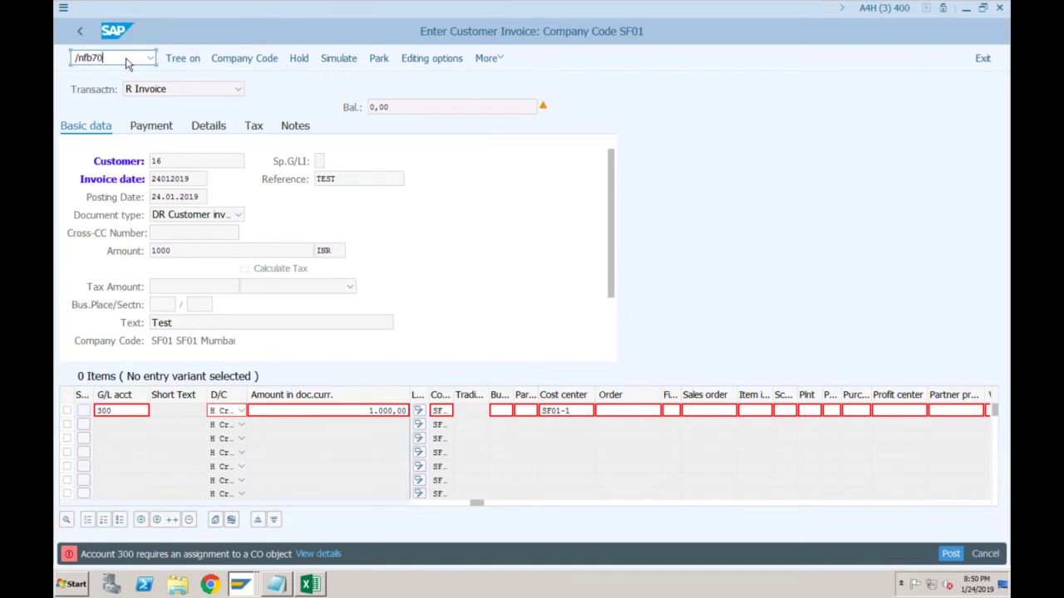
key("Return")
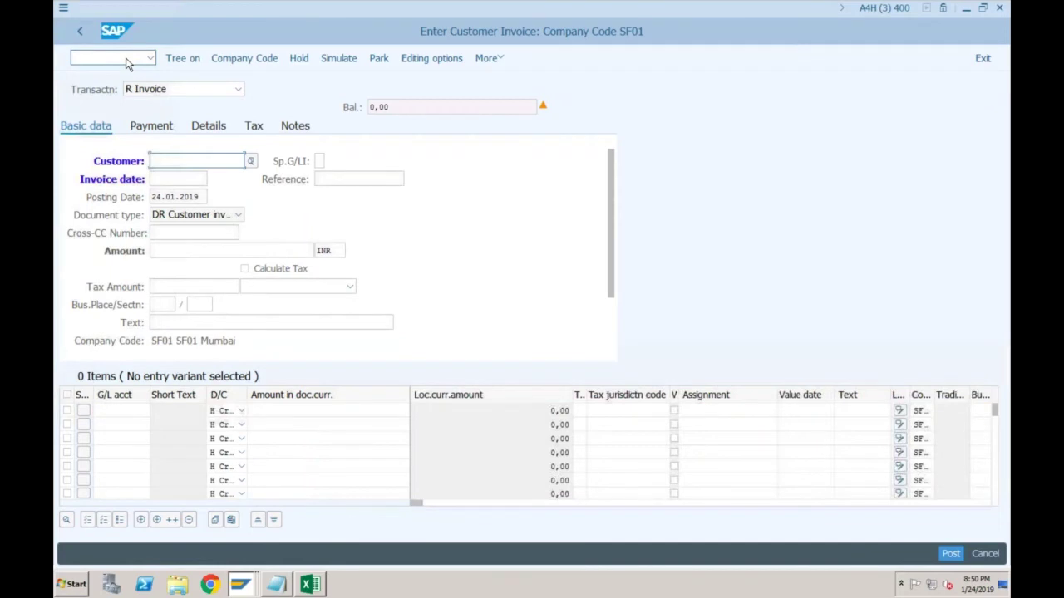
type("16")
key("Tab")
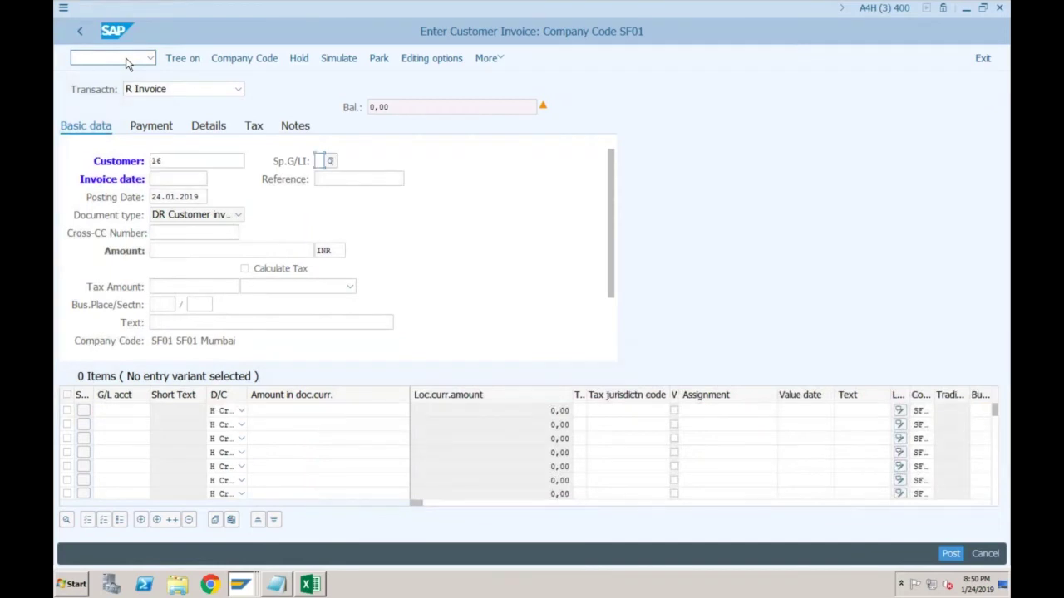
key("Tab")
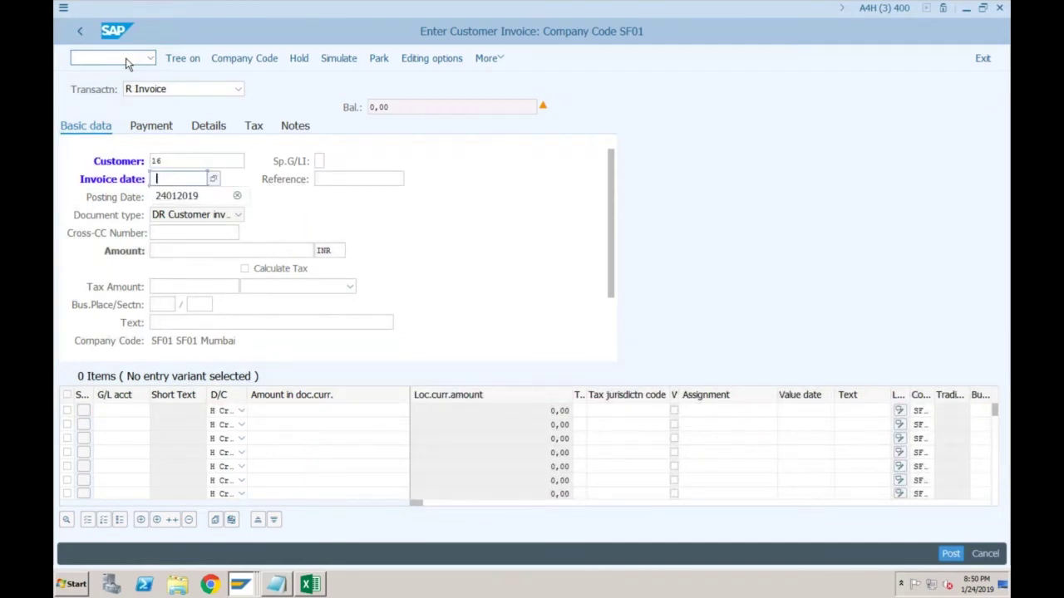
key("Down")
key("Tab")
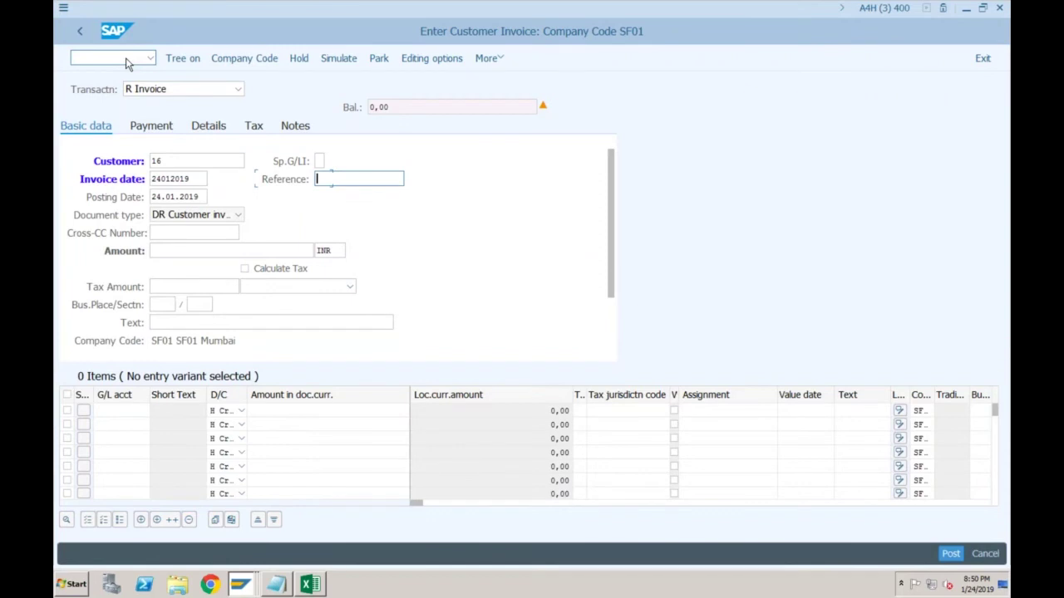
type("Test")
key("Tab")
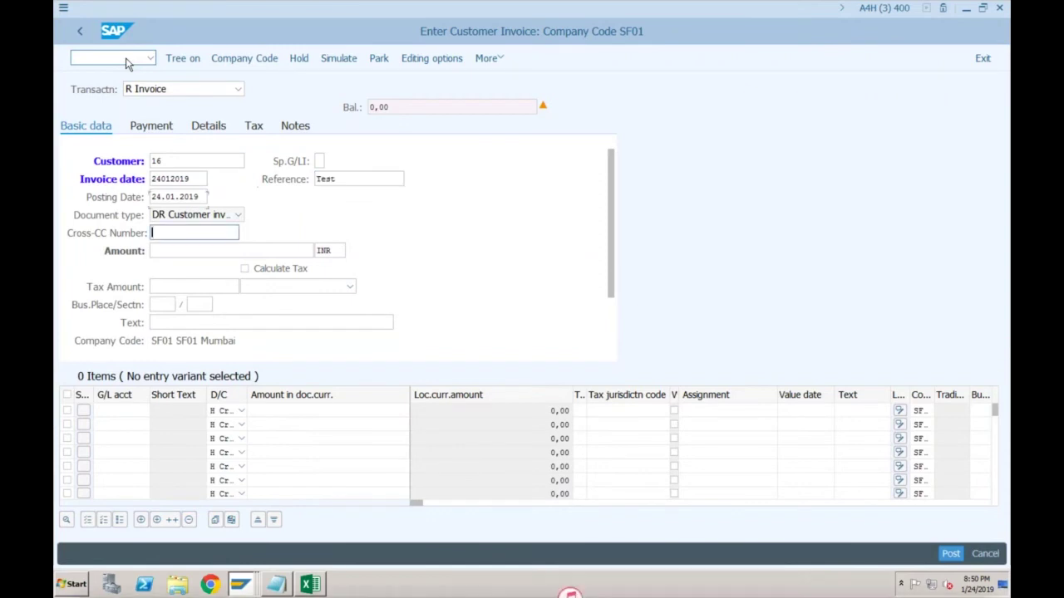
key("Tab")
type("1000")
key("Return")
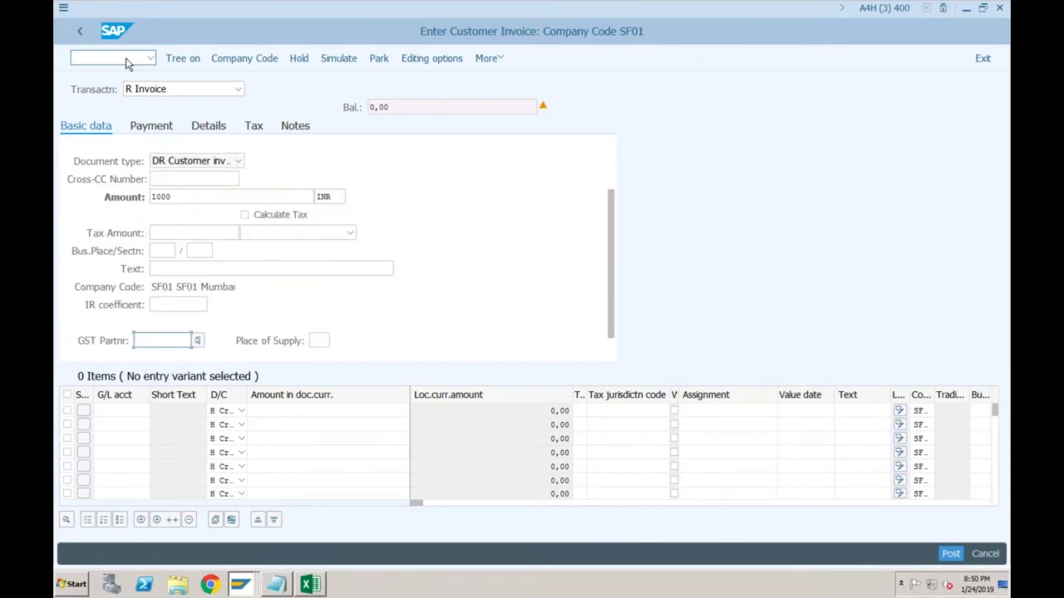
Add a 1,000.00 line on G/L account 300, then correct the account to 400
key("Tab")
type("300")
key("Tab")
key("Tab")
type("1000")
key("Tab")
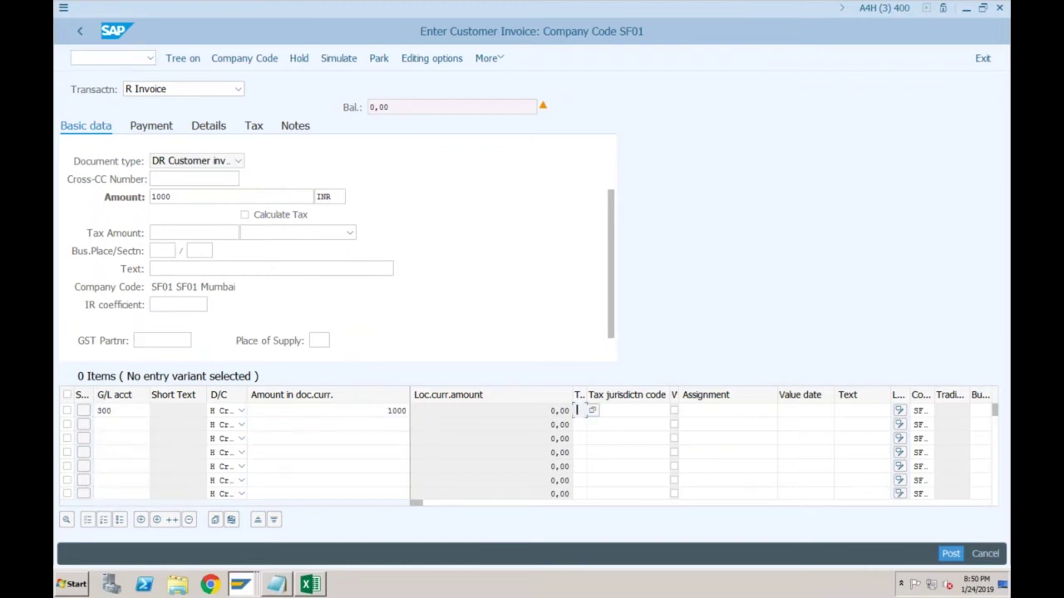
left_click(116, 410)
key("BackSpace")
key("BackSpace")
key("BackSpace")
type("400")
key("Tab")
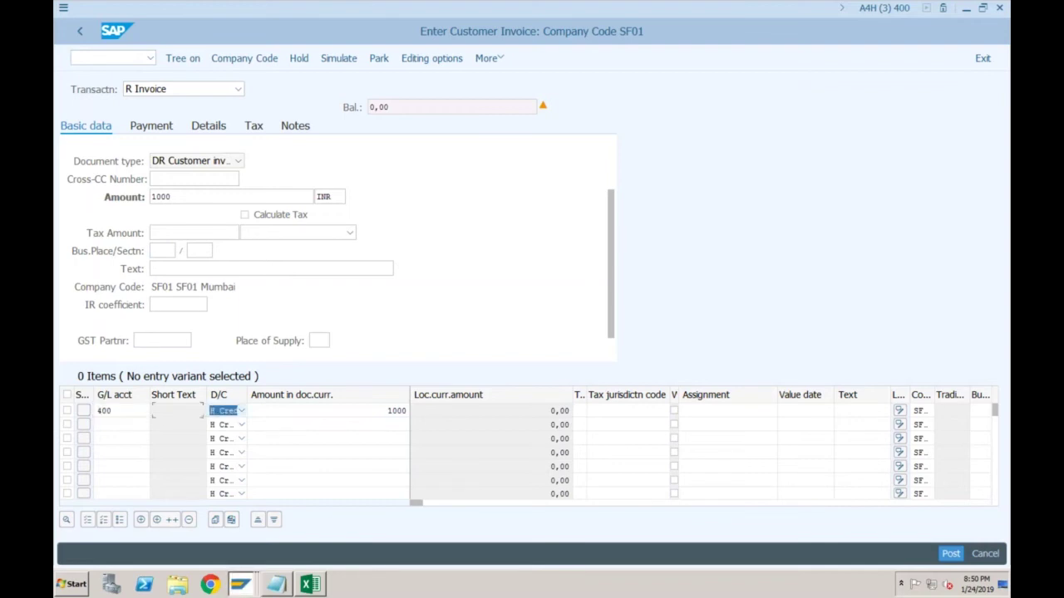
key("Tab")
Charge the line to cost center SF01-1 and post the invoice
key("Tab")
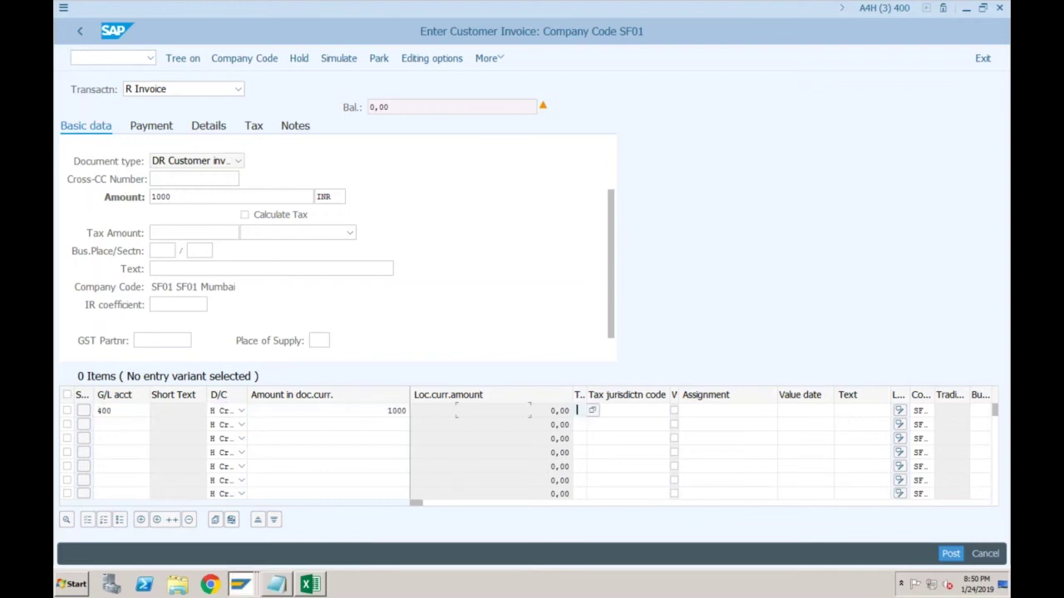
left_click(840, 410)
key("Tab")
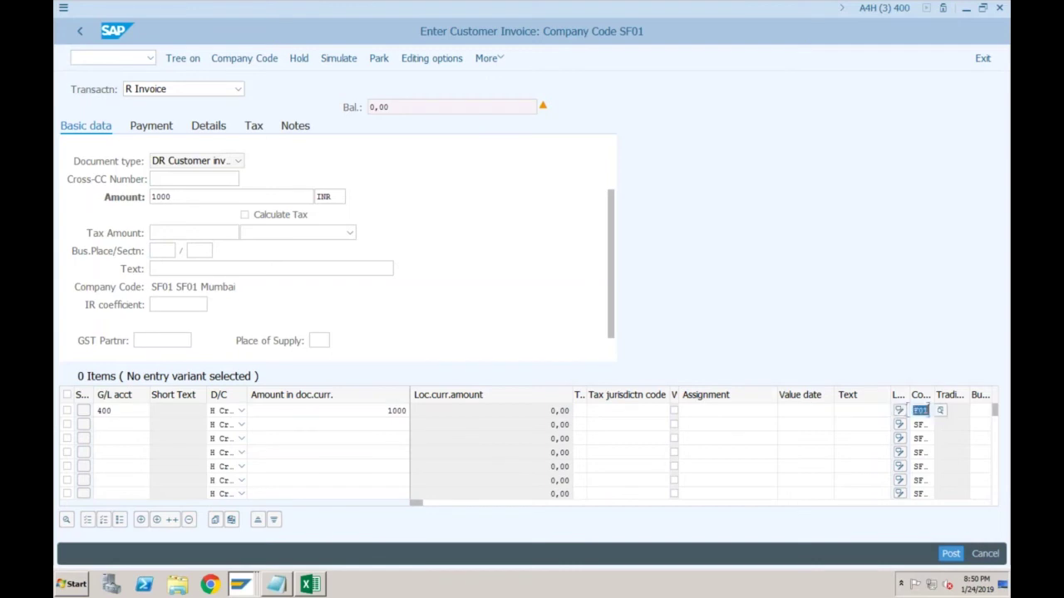
key("Tab")
key("Tab")
key("Tab")
key("Tab")
type("sf01-1")
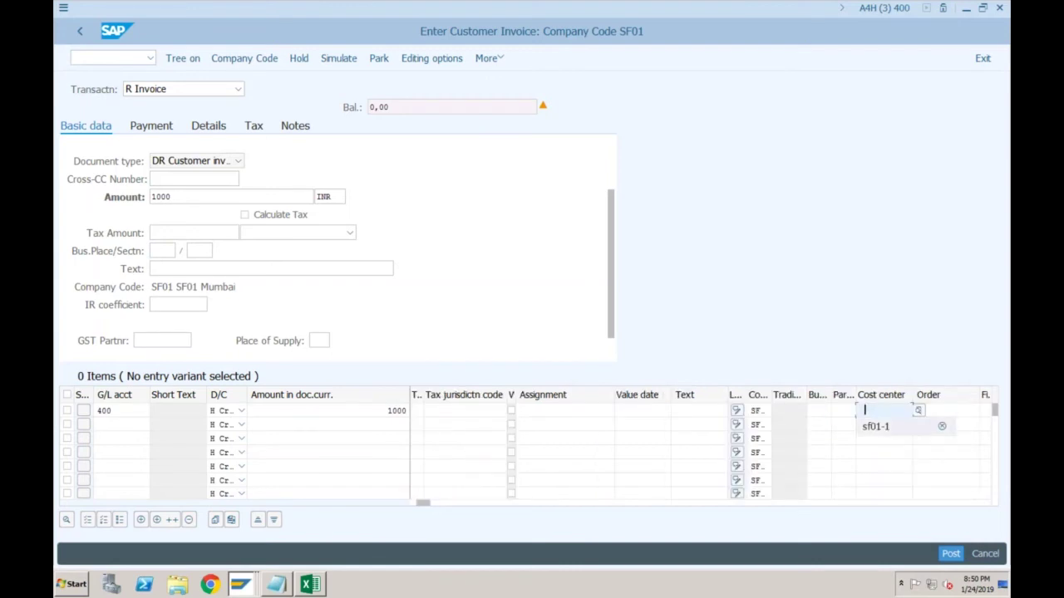
key("Return")
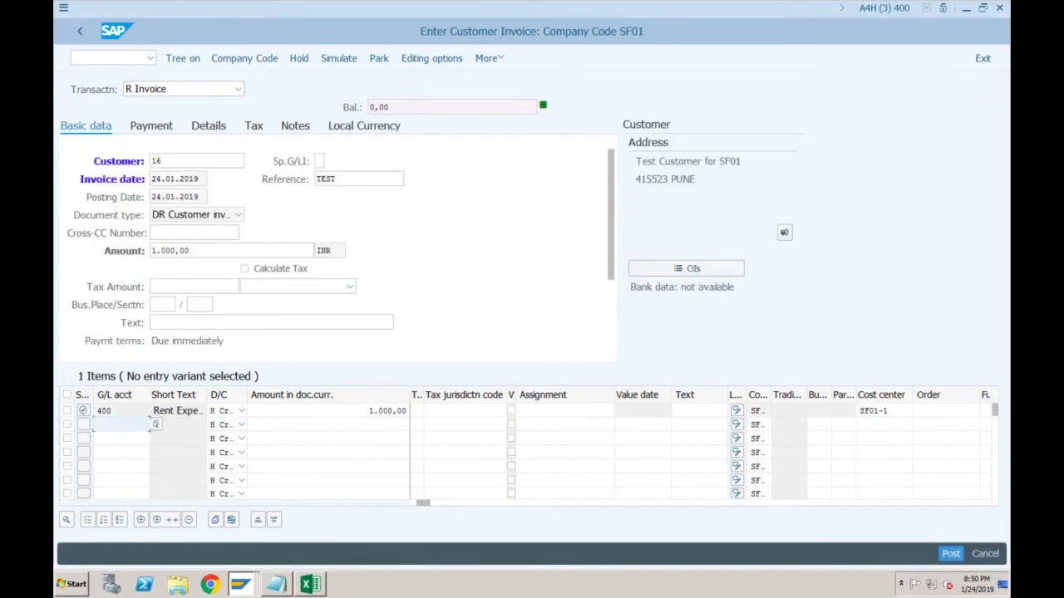
left_click(949, 554)
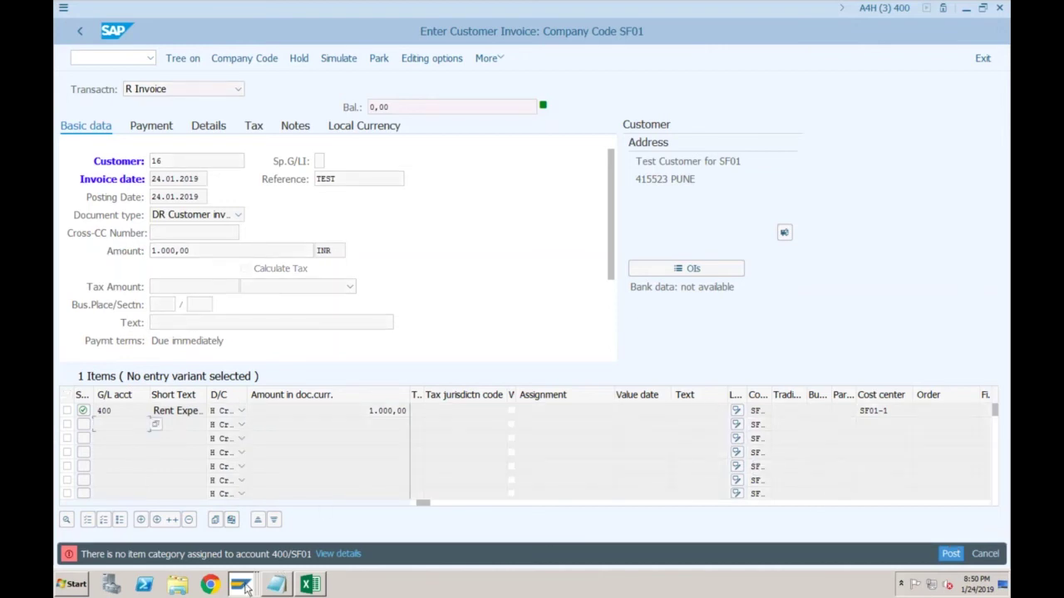
Switch to the ACDOCA entries window and start transaction SPRO
left_click(243, 585)
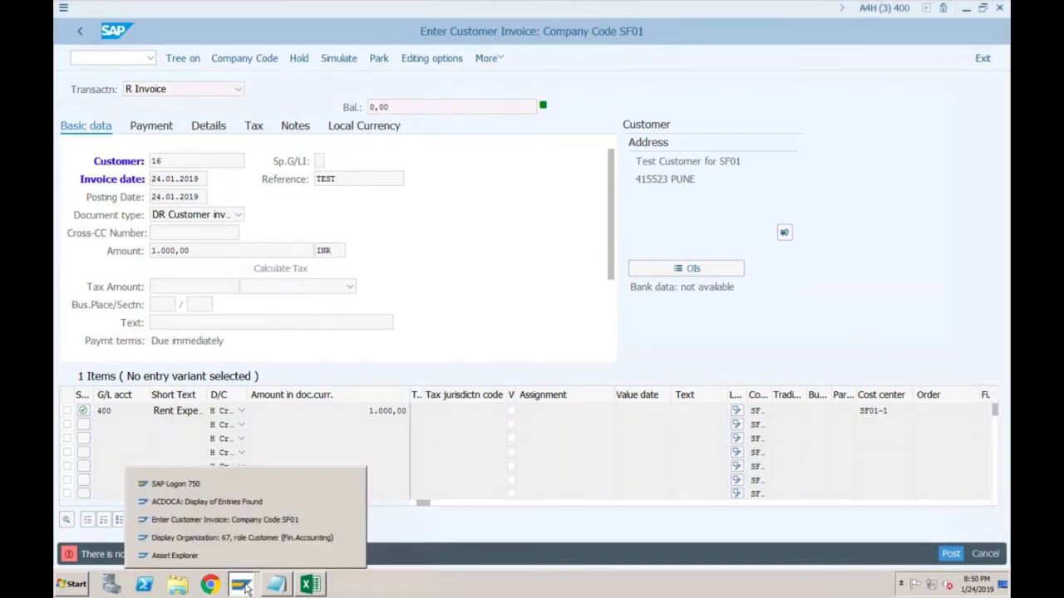
left_click(217, 502)
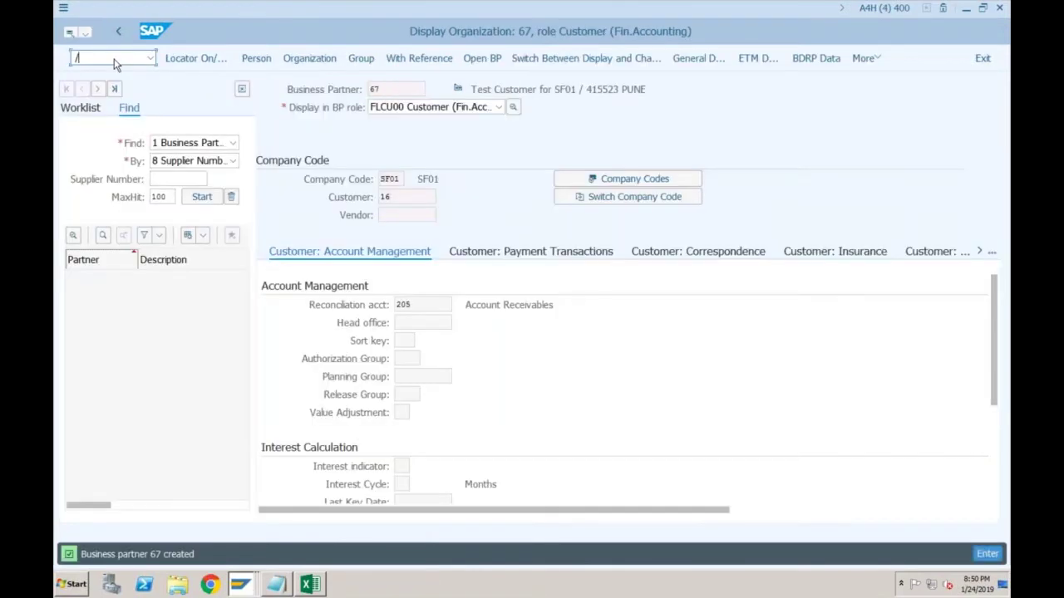
type("nspro")
key("Return")
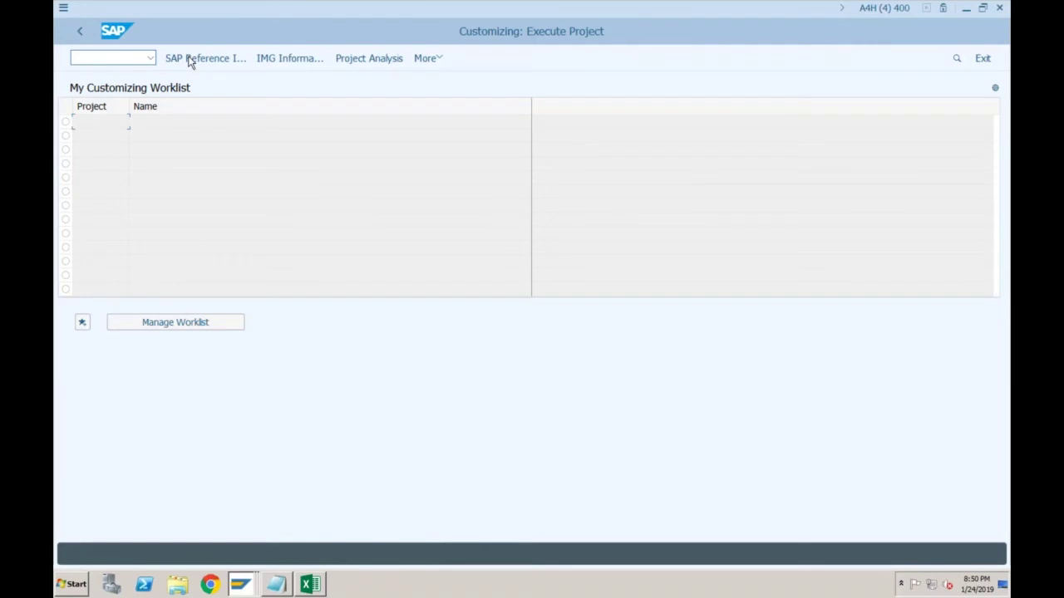
In the SAP Reference IMG, run Financial Accounting > General Ledger > Document Splitting > Classify G/L Accounts
left_click(190, 59)
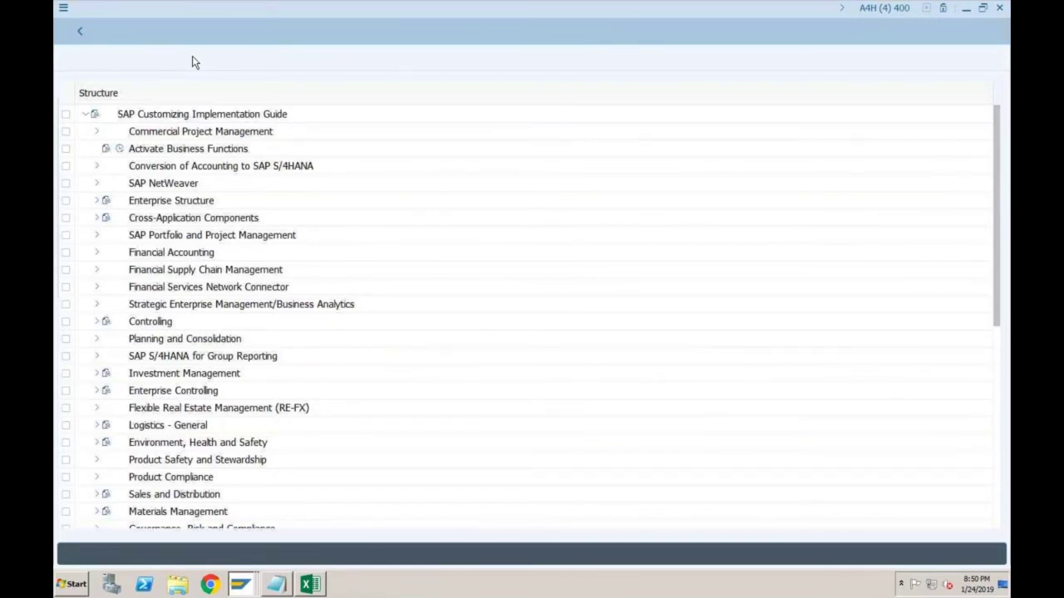
left_click(97, 252)
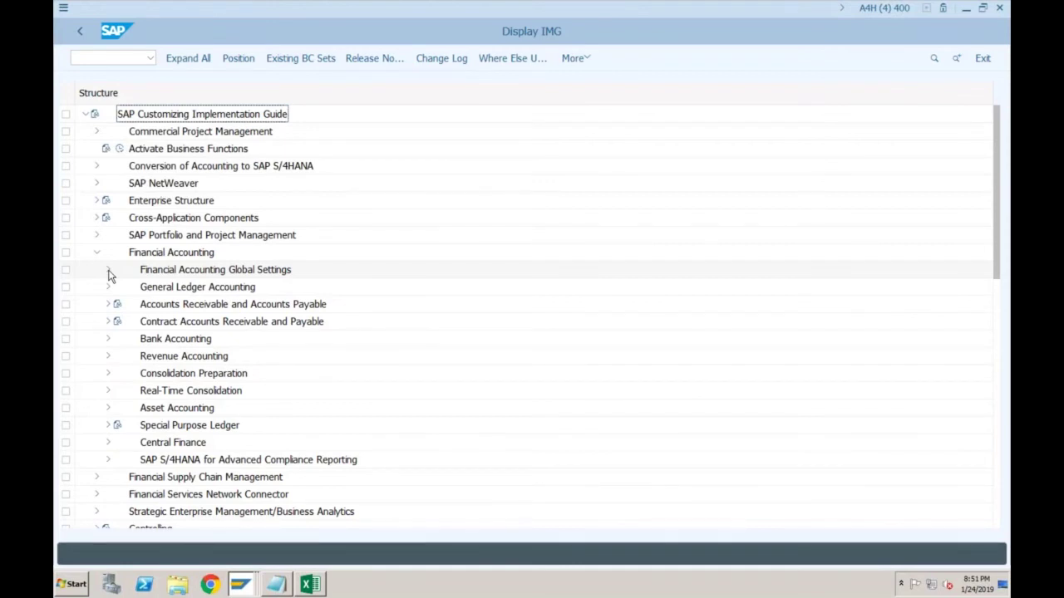
left_click(109, 272)
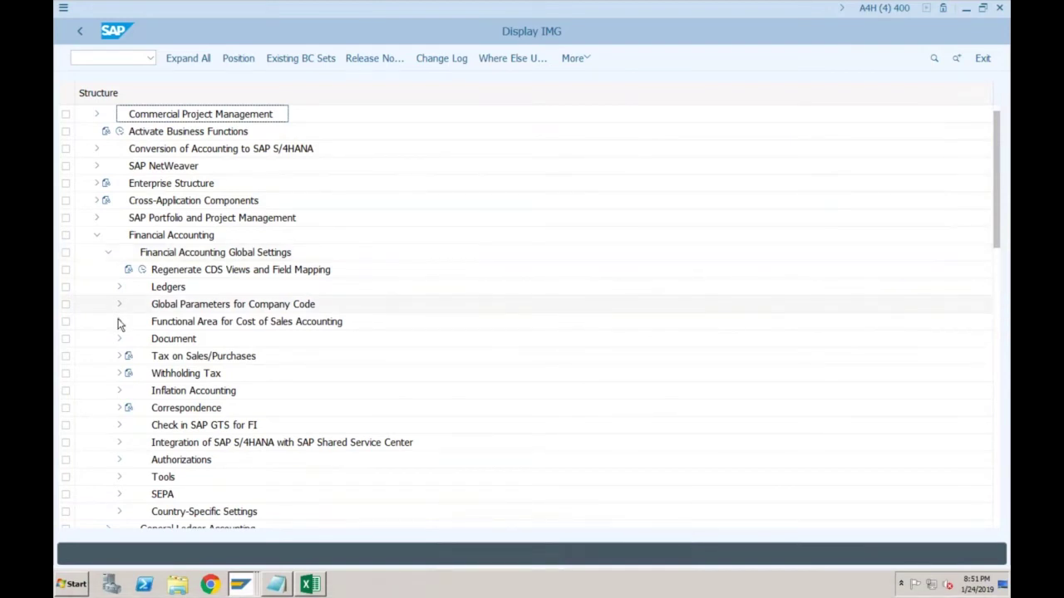
left_click(108, 252)
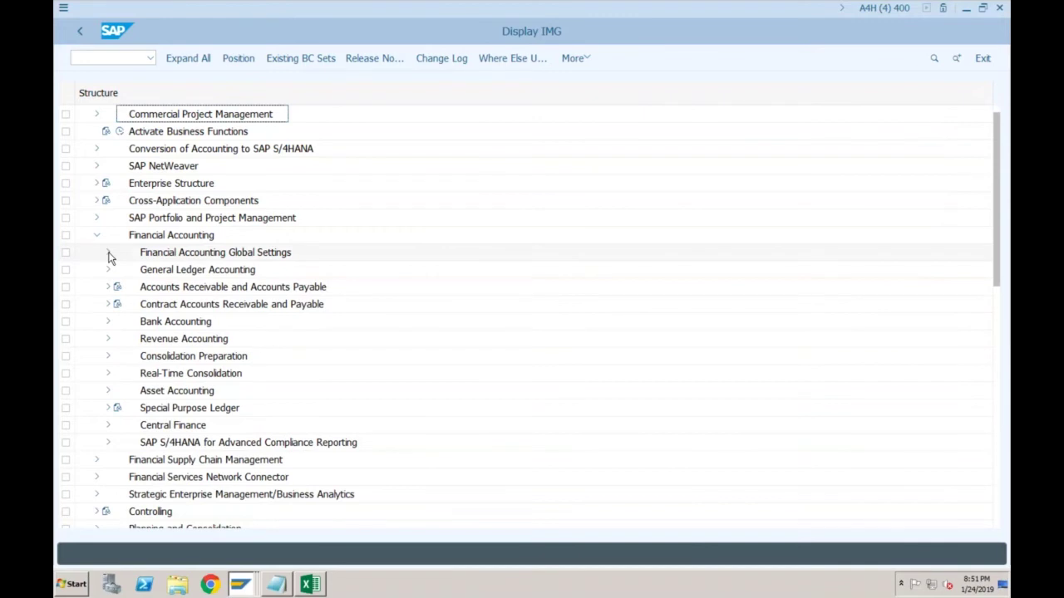
left_click(108, 269)
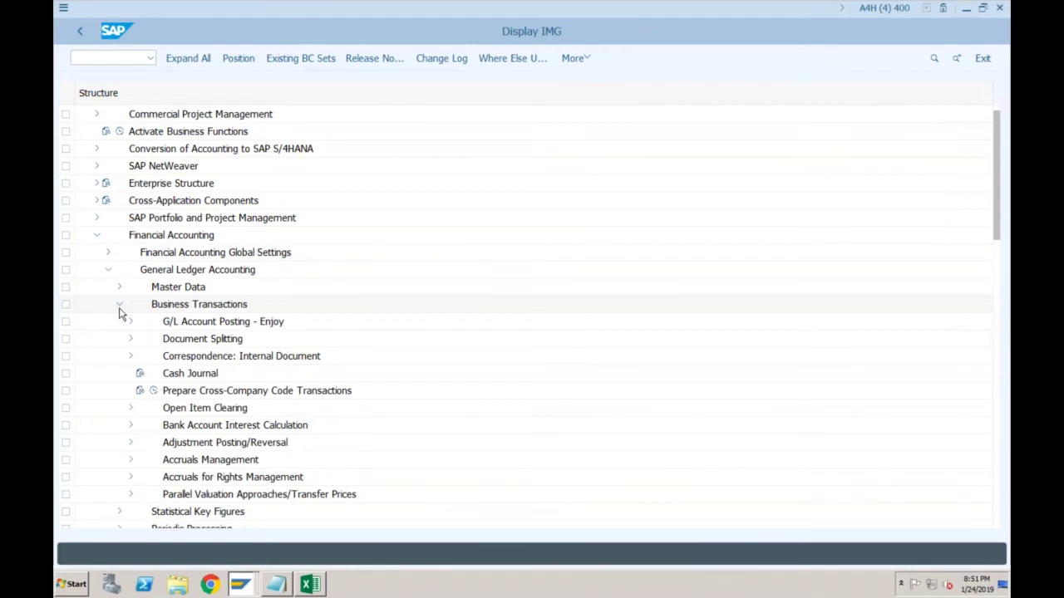
double_click(187, 341)
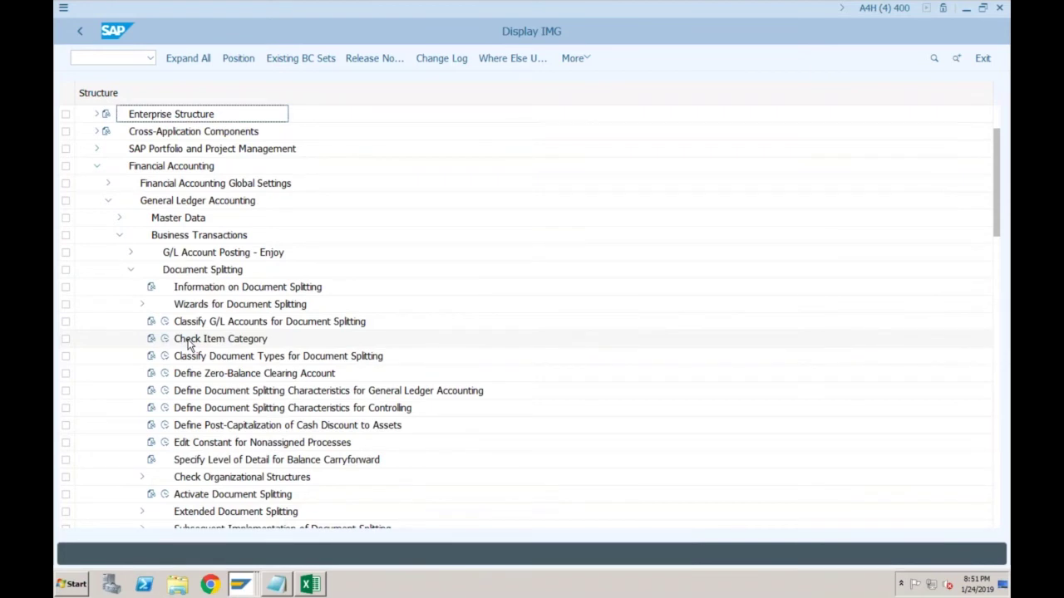
left_click(164, 322)
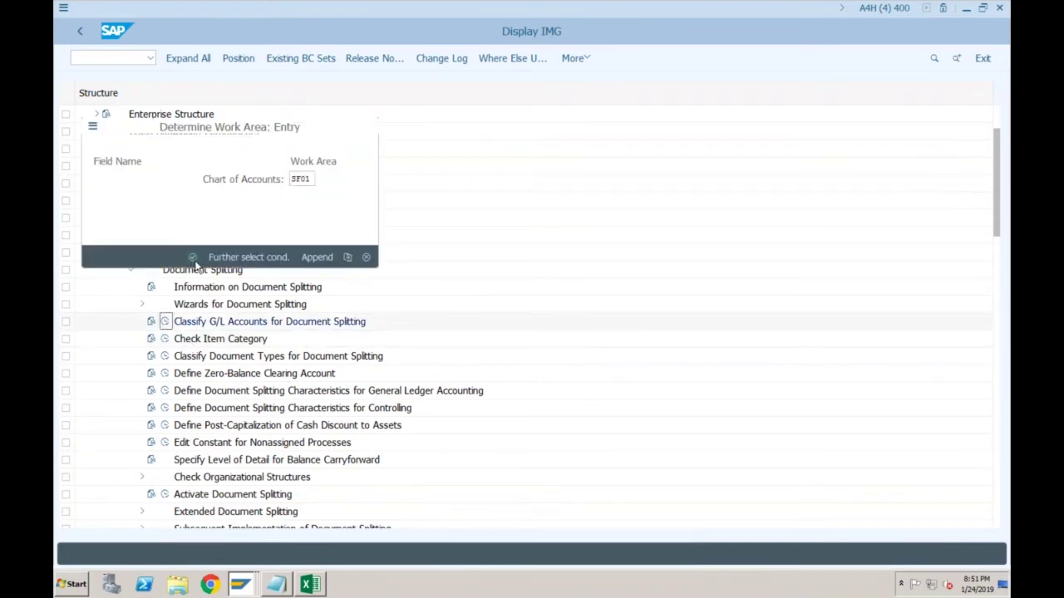
In chart SF01, enter G/L account range 400 to 400 with category 20000 (Expense)
left_click(193, 257)
type("400")
key("Tab")
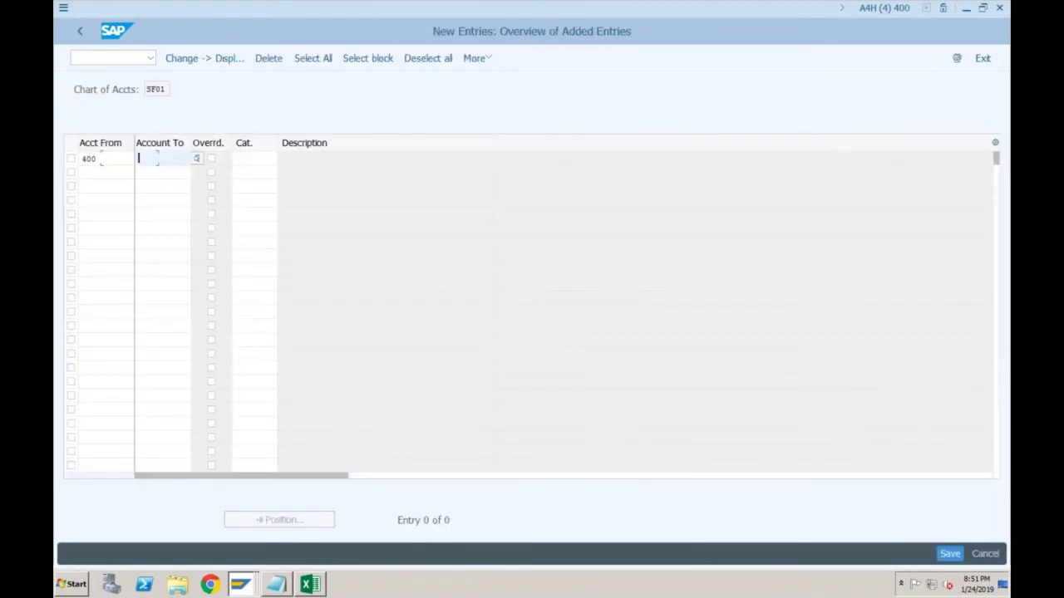
type("400")
key("Tab")
key("Tab")
type("20000")
key("Return")
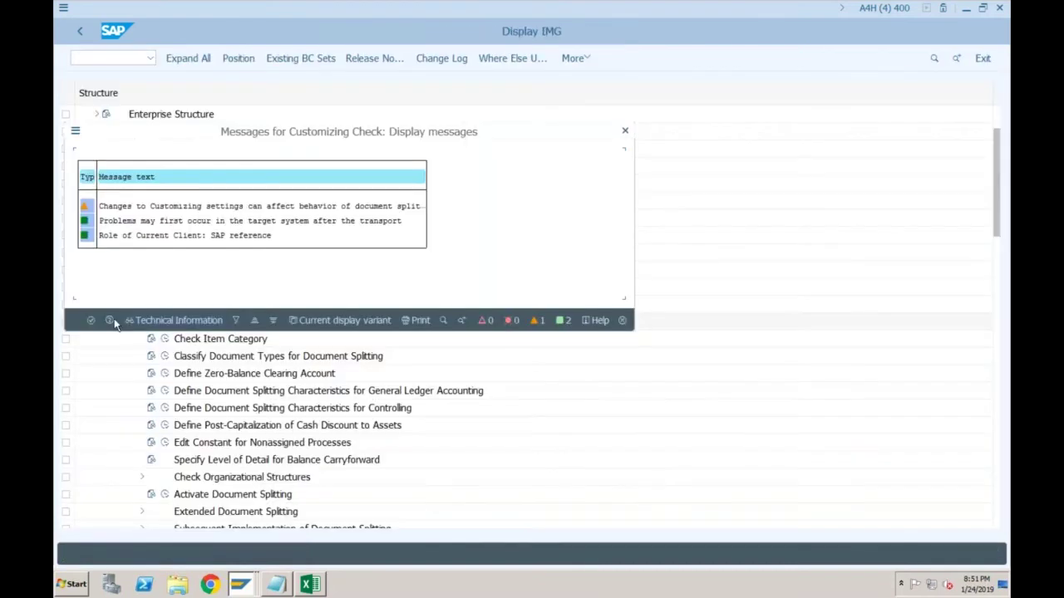
Save the classification to the customizing request and go back to the implementation guide tree
left_click(114, 318)
left_click(258, 291)
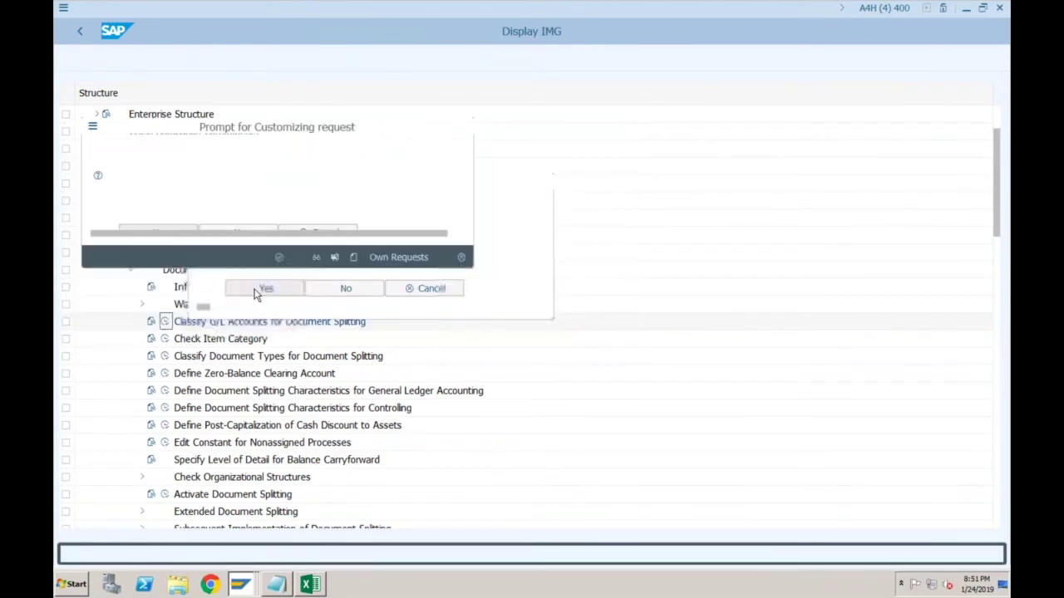
left_click(280, 258)
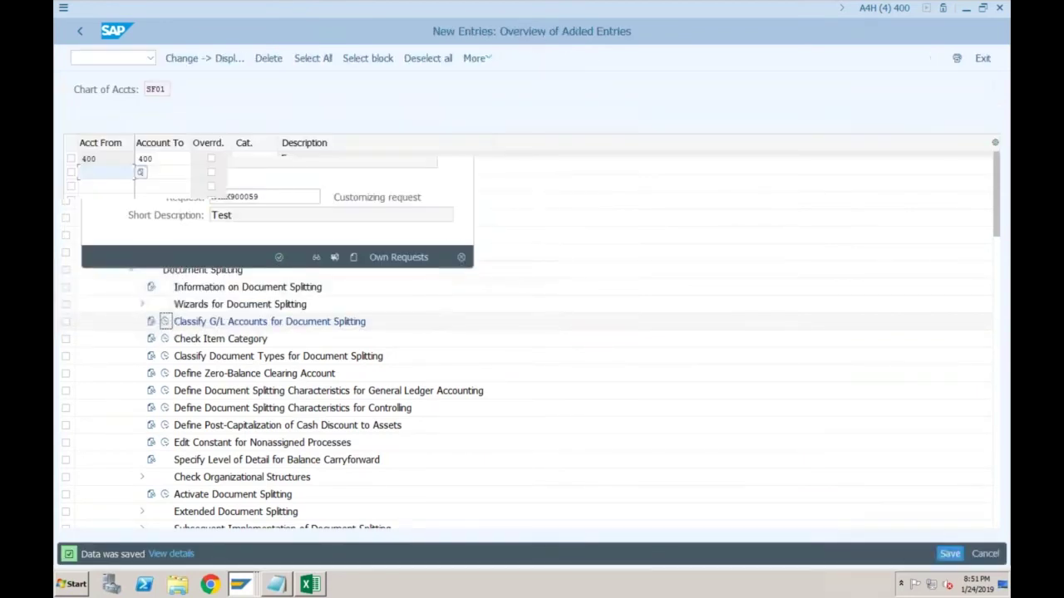
left_click(80, 31)
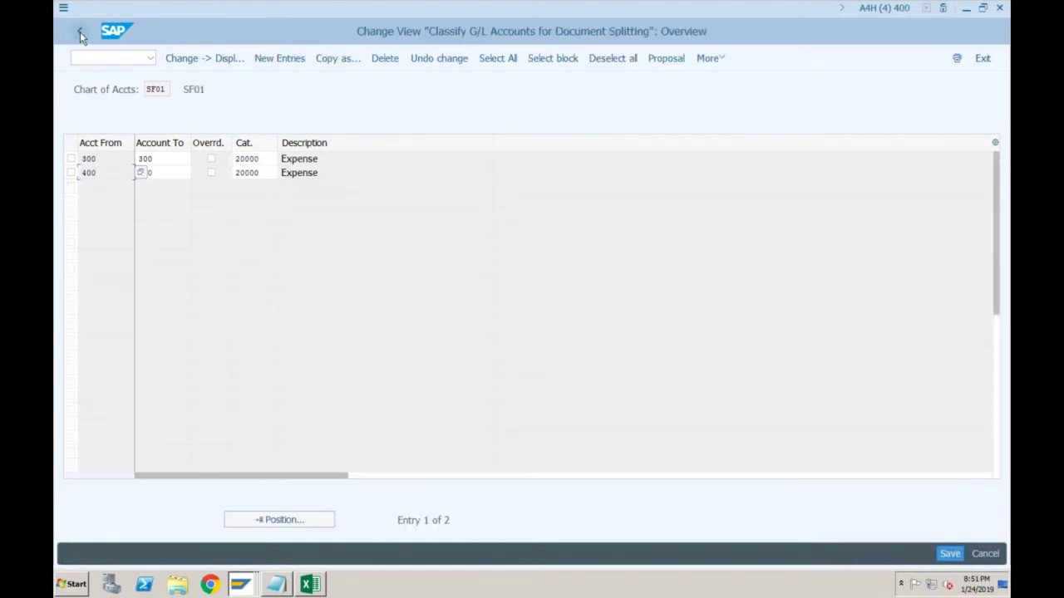
left_click(80, 31)
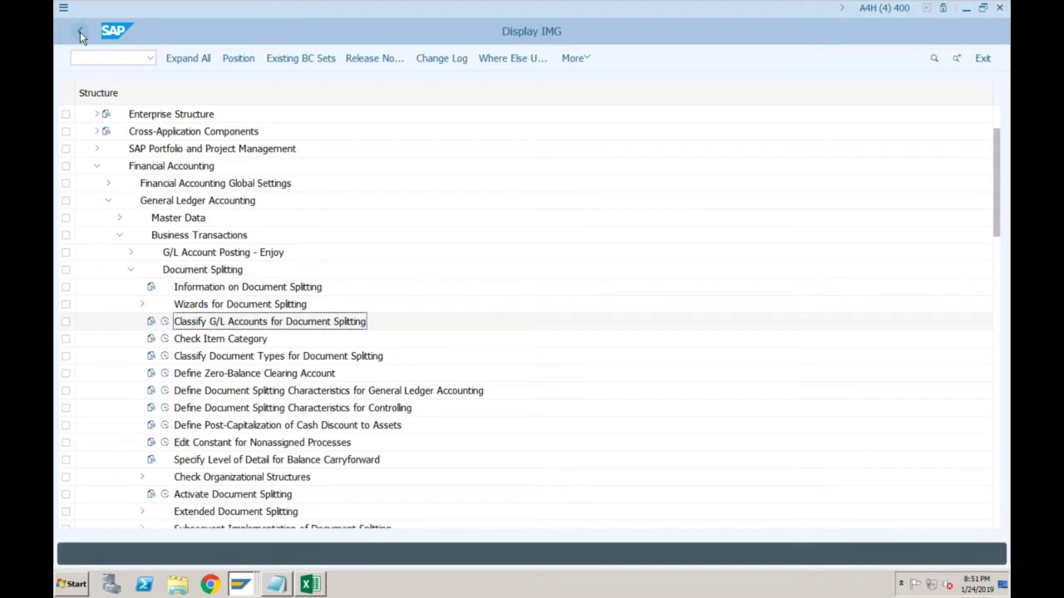
left_click(241, 585)
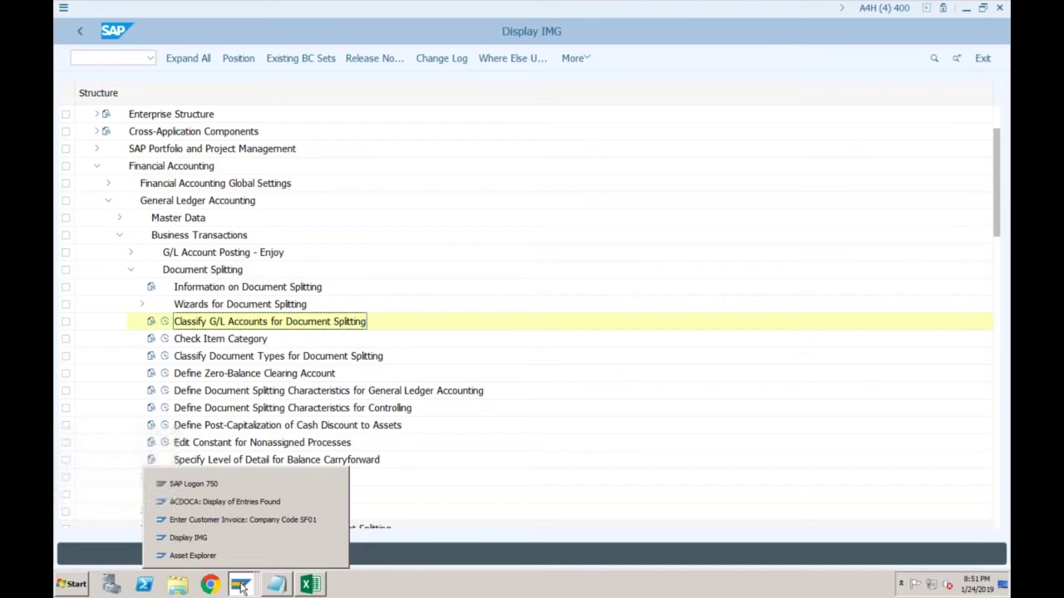
Add a G/L 400 line of 1000 with cost center SF01-1 to the SF01 invoice and validate it
left_click(242, 520)
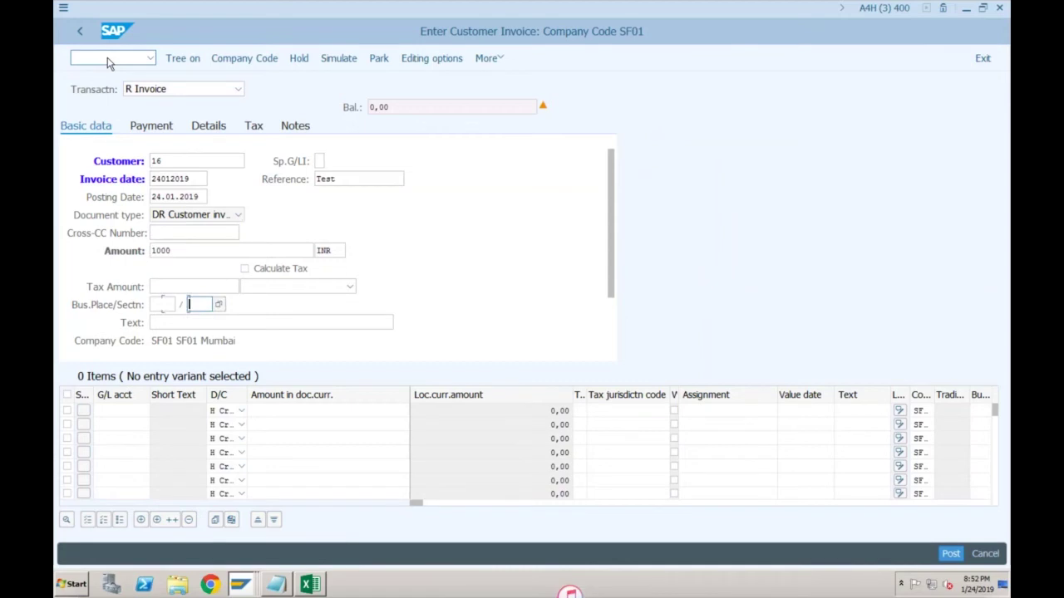
key("Return")
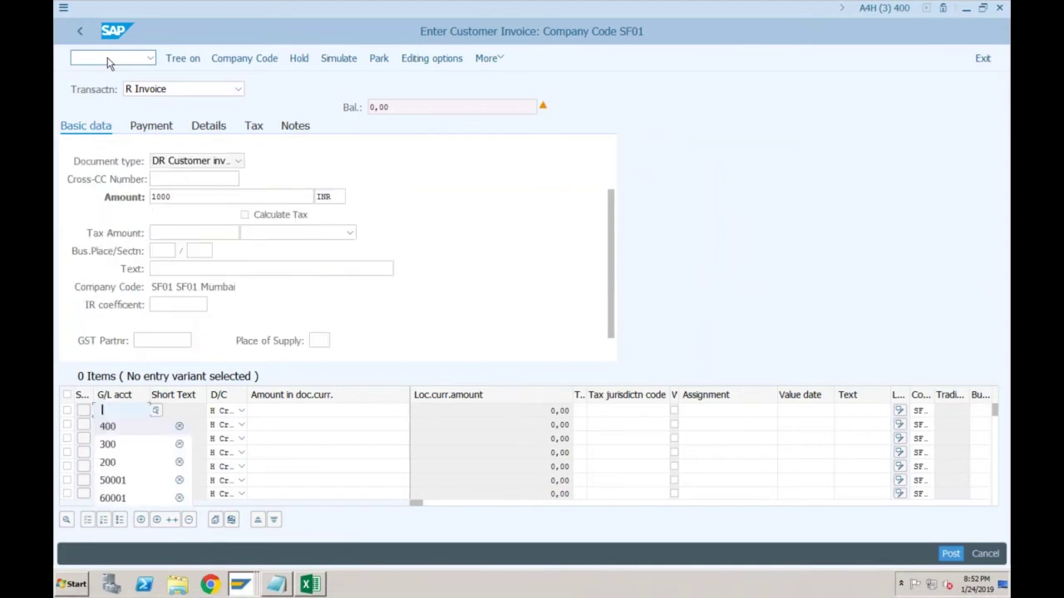
type("400")
key("Tab")
type("1000")
key("Tab")
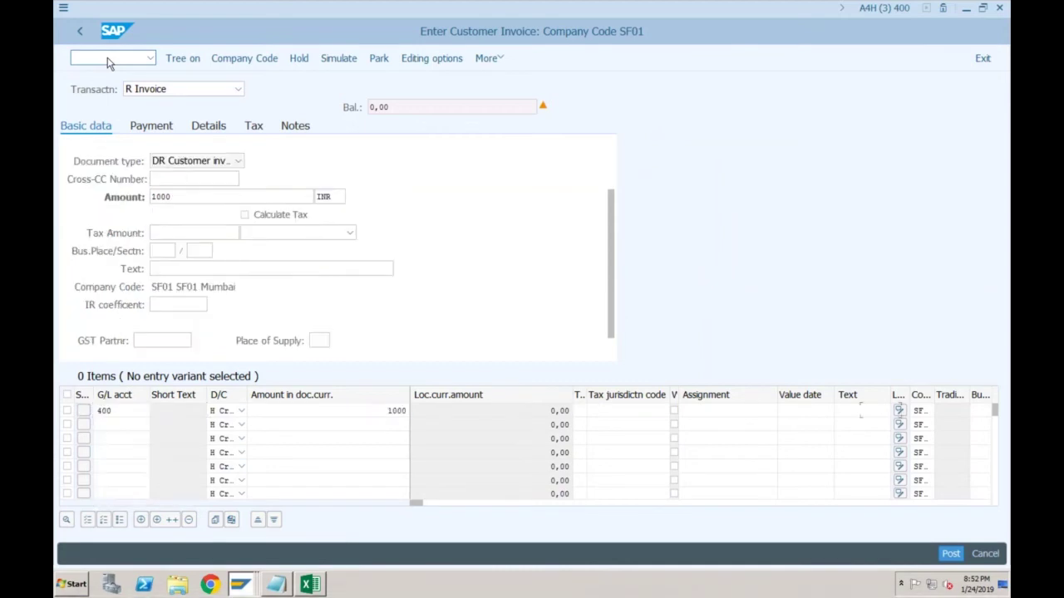
key("Tab")
key("Down")
key("Return")
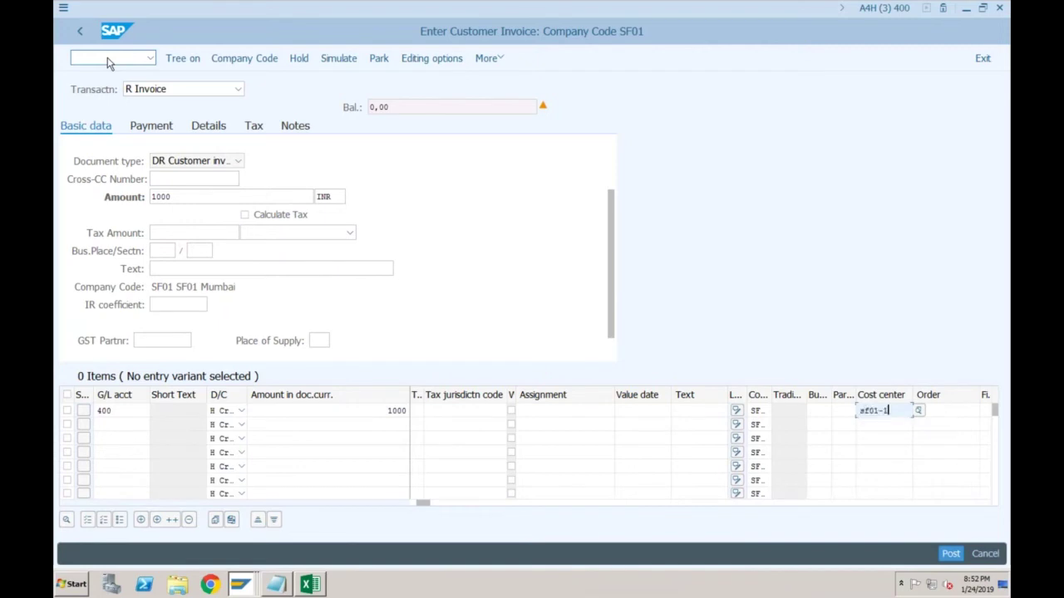
key("Return")
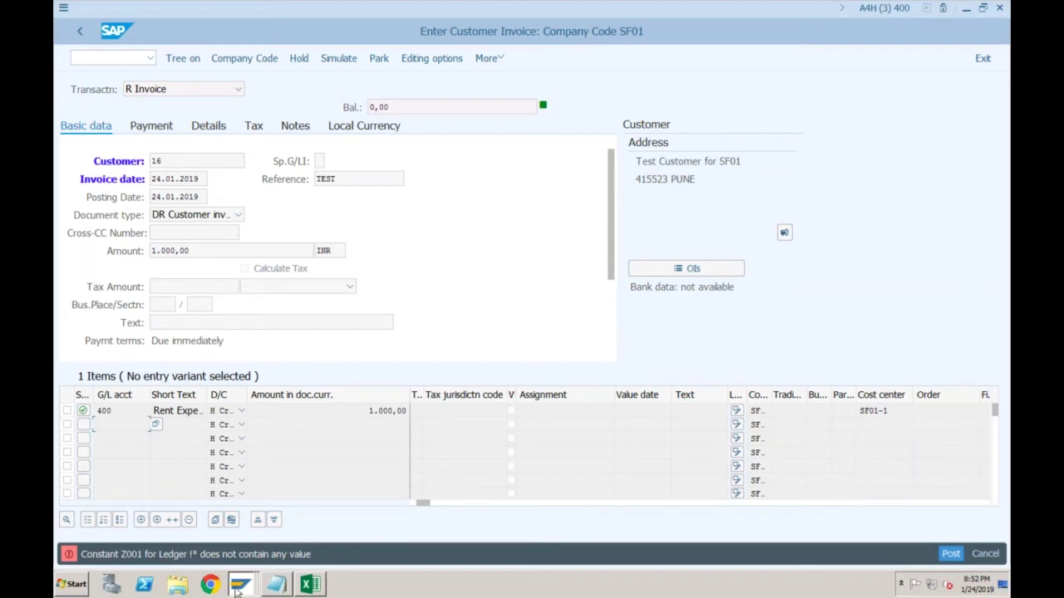
Switch from the invoice window back to the ACDOCA entries session
mouse_move(237, 590)
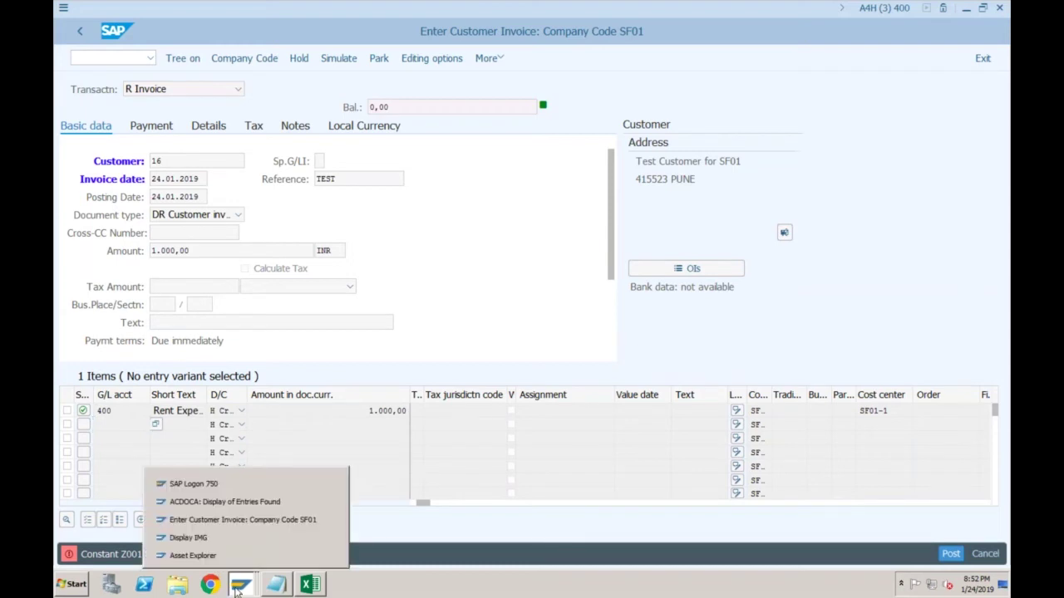
left_click(241, 519)
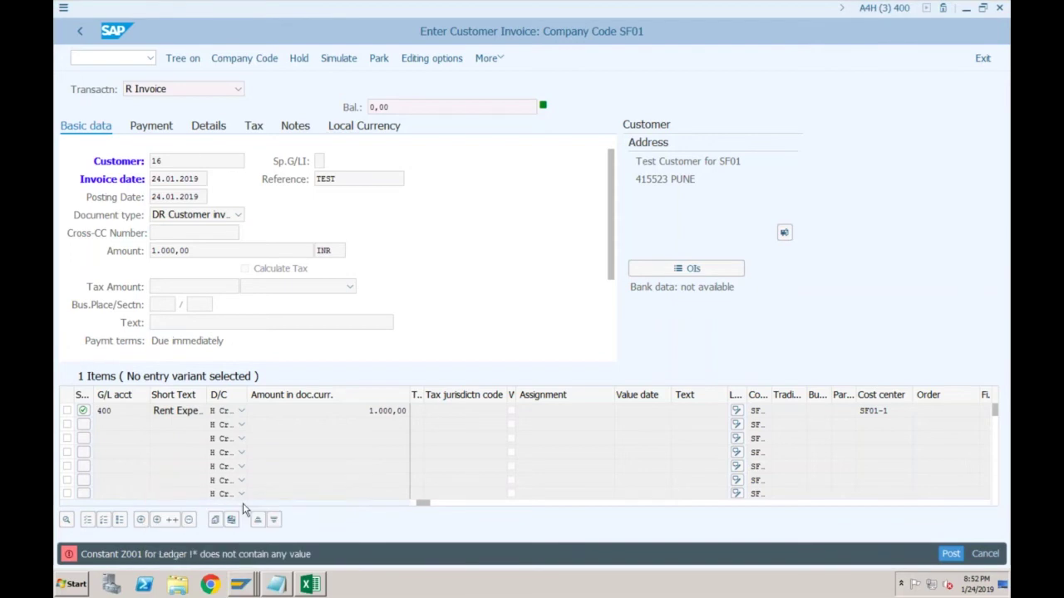
key("alt+Tab")
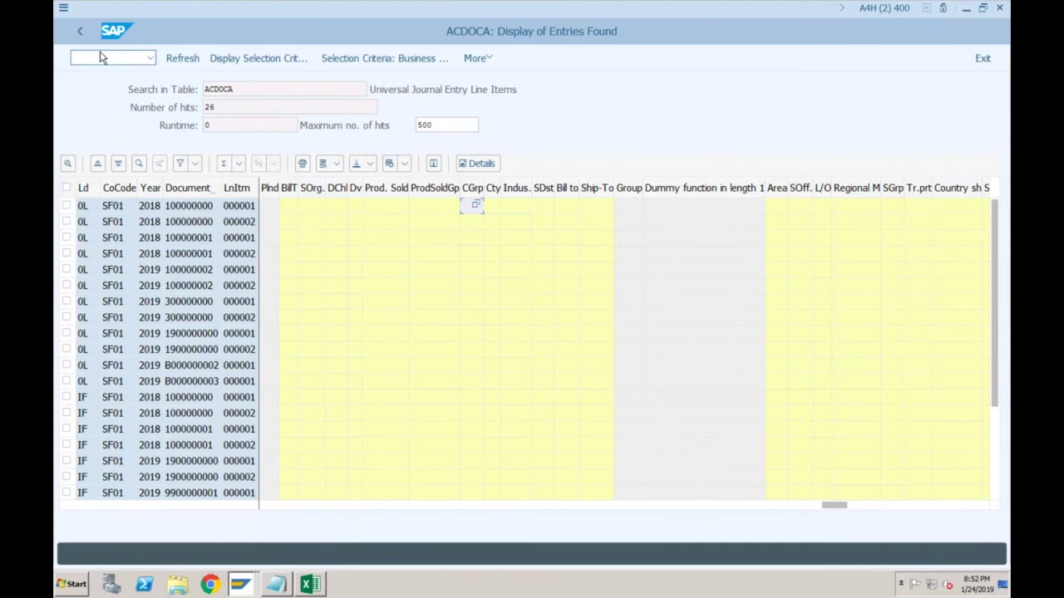
Run Define Settings for Ledgers and Currency Types, dismiss its consistency messages, then return to the invoice
key("alt+Tab")
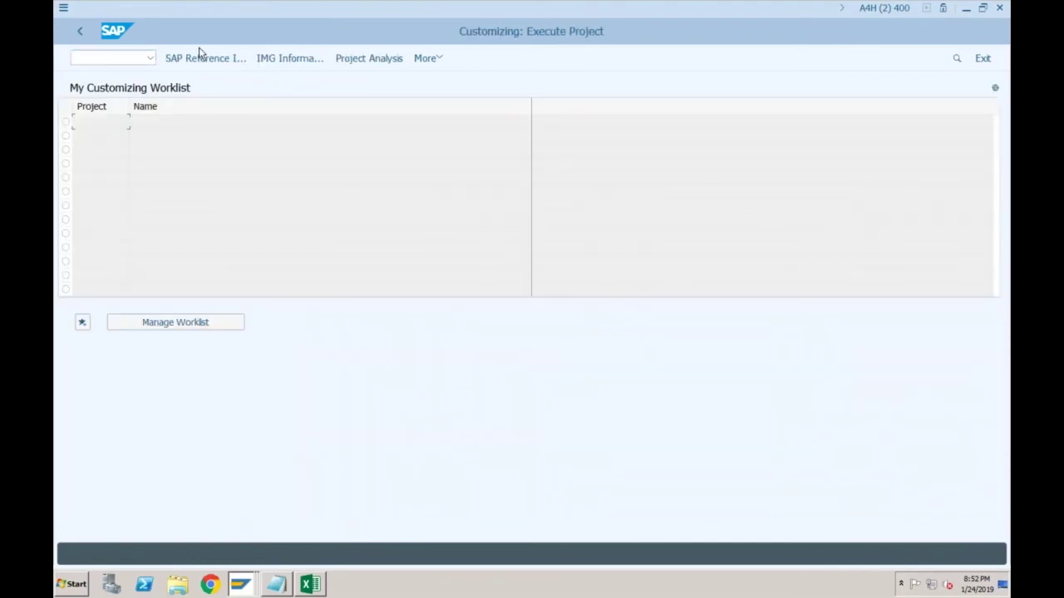
left_click(200, 56)
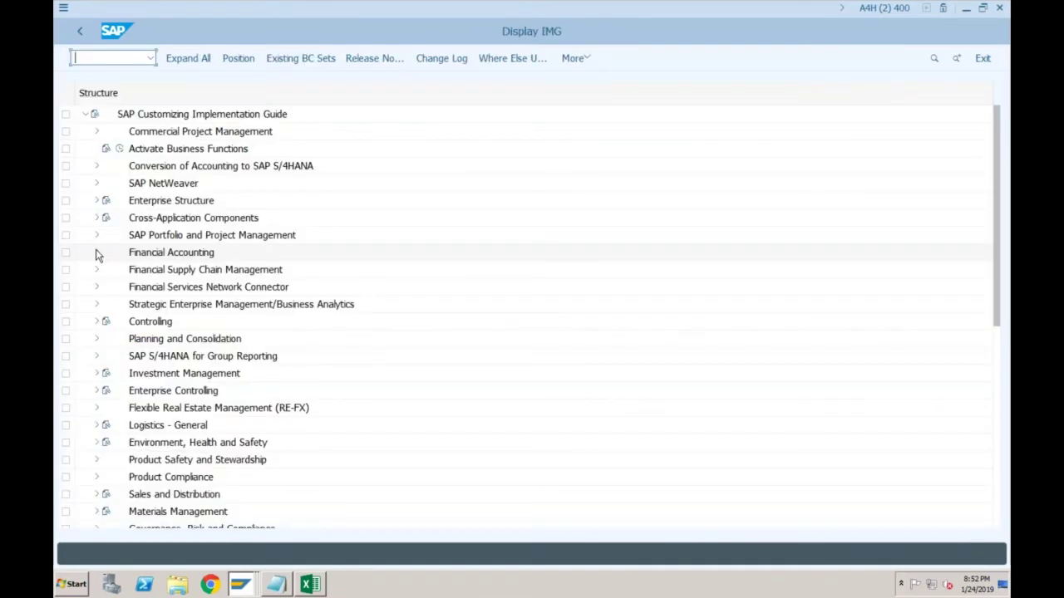
left_click(96, 253)
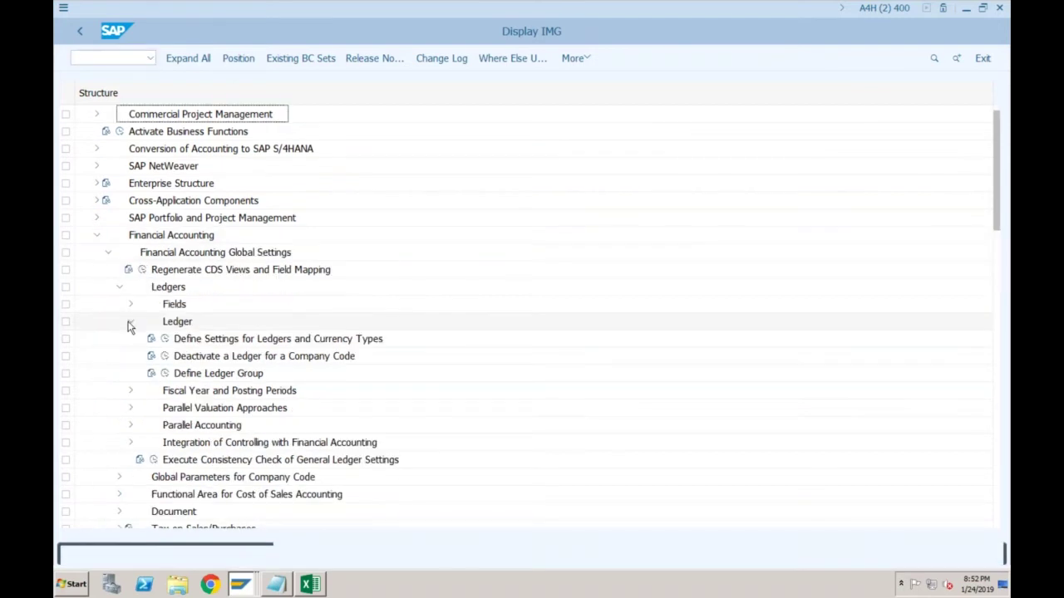
left_click(165, 338)
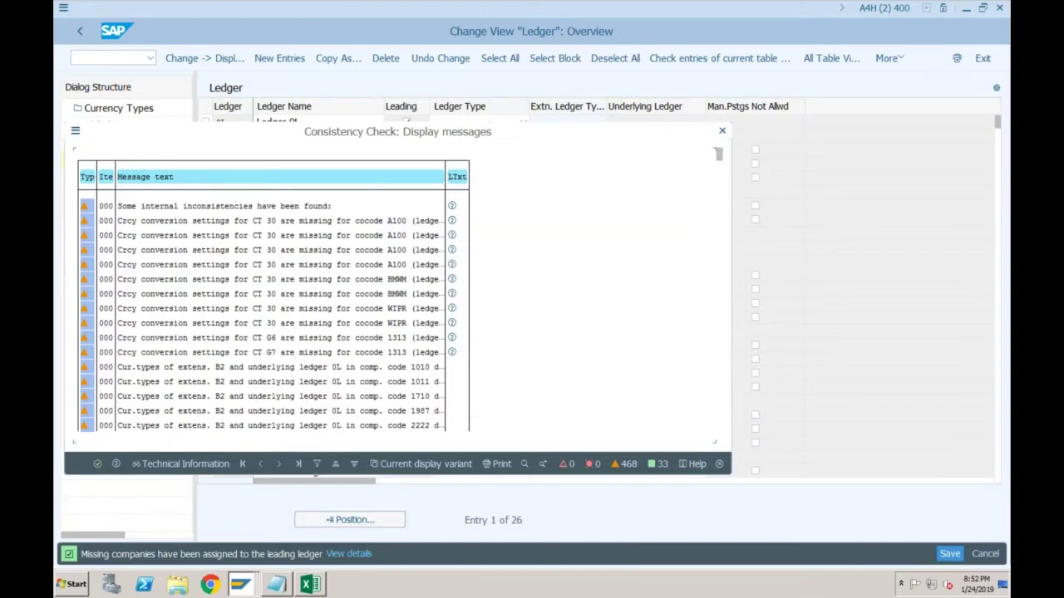
key("Return")
key("alt+Tab")
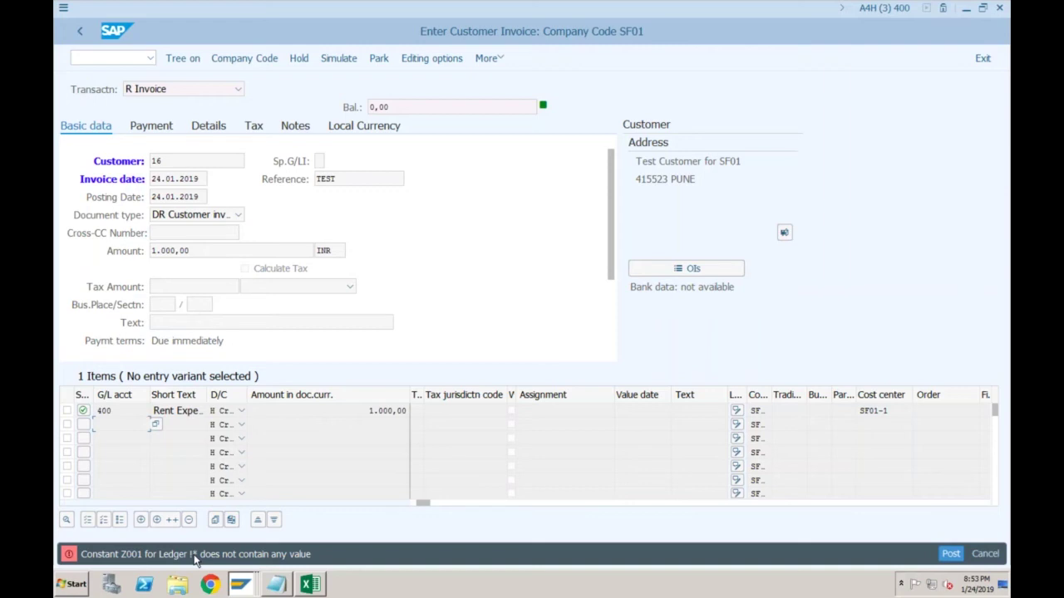
In the Display IMG, open Edit Constant for Nonassigned Processes under Document Splitting
left_click(244, 587)
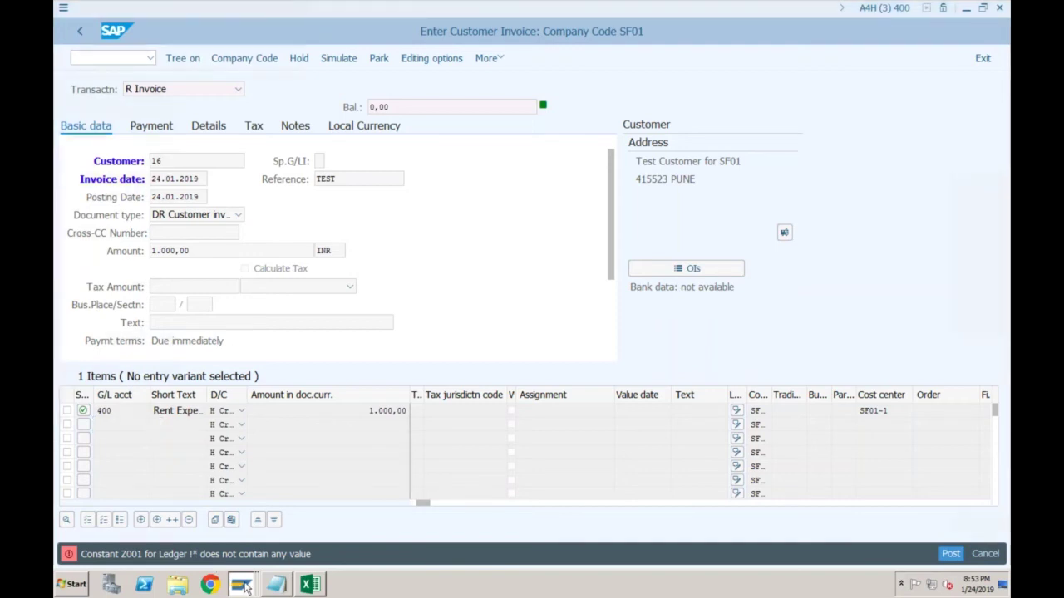
left_click(233, 523)
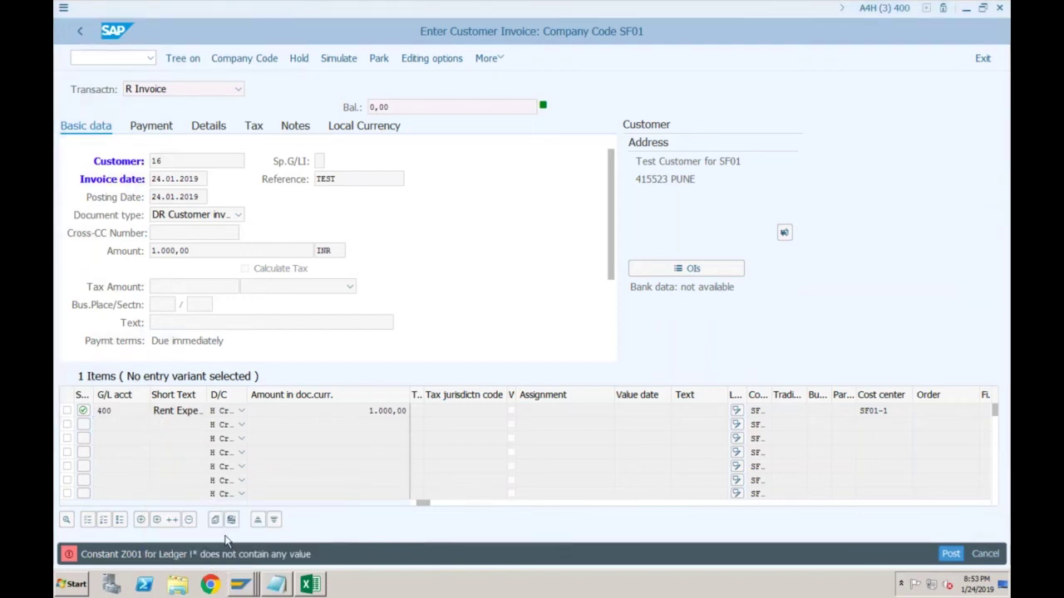
key("alt+Tab")
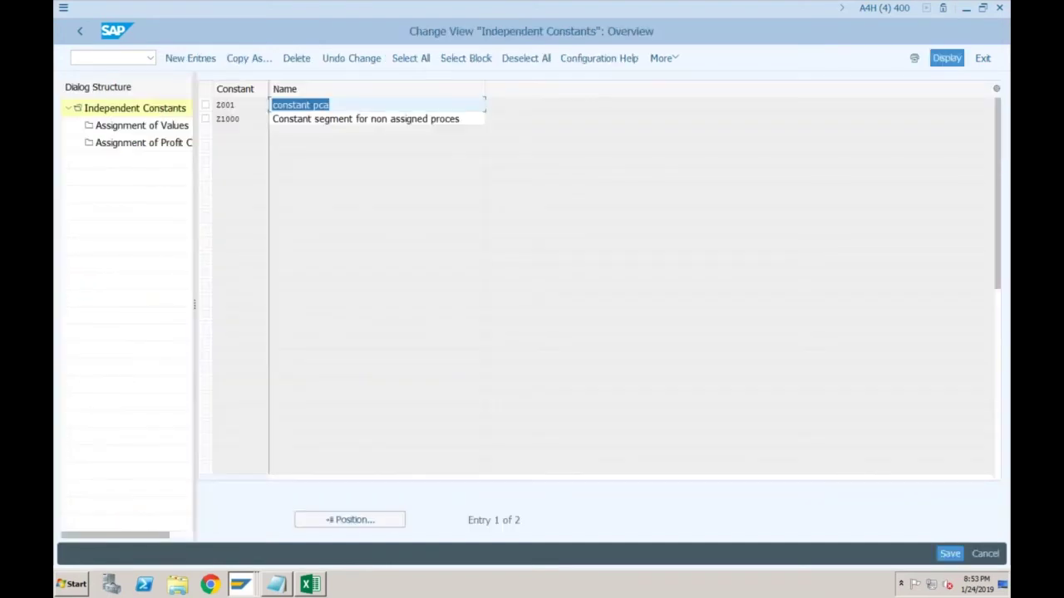
double_click(142, 125)
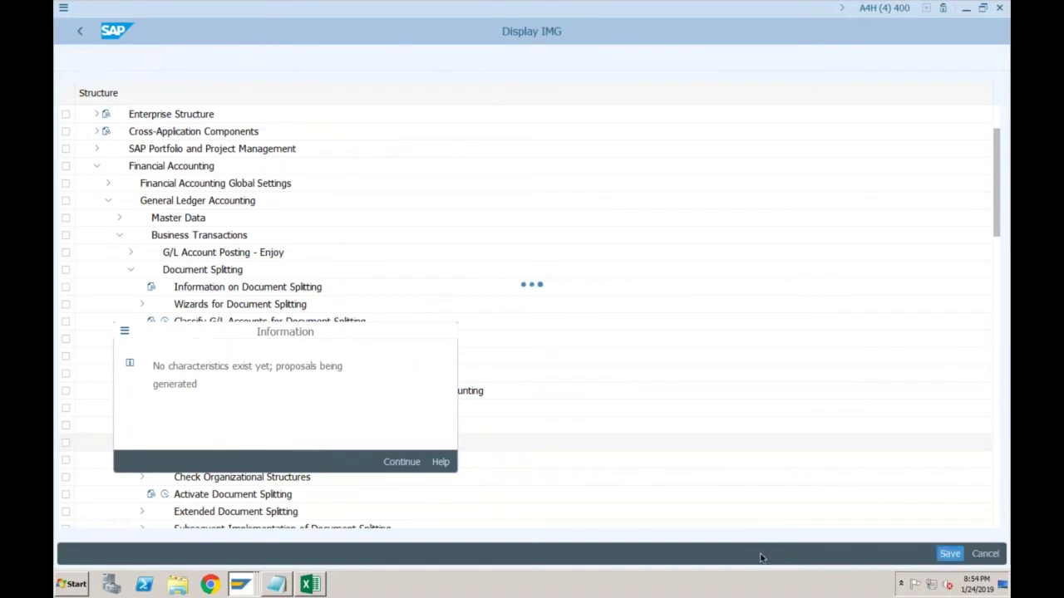
Assign Business Area 0001 and Segment EAST to constant Z001 and save
key("Return")
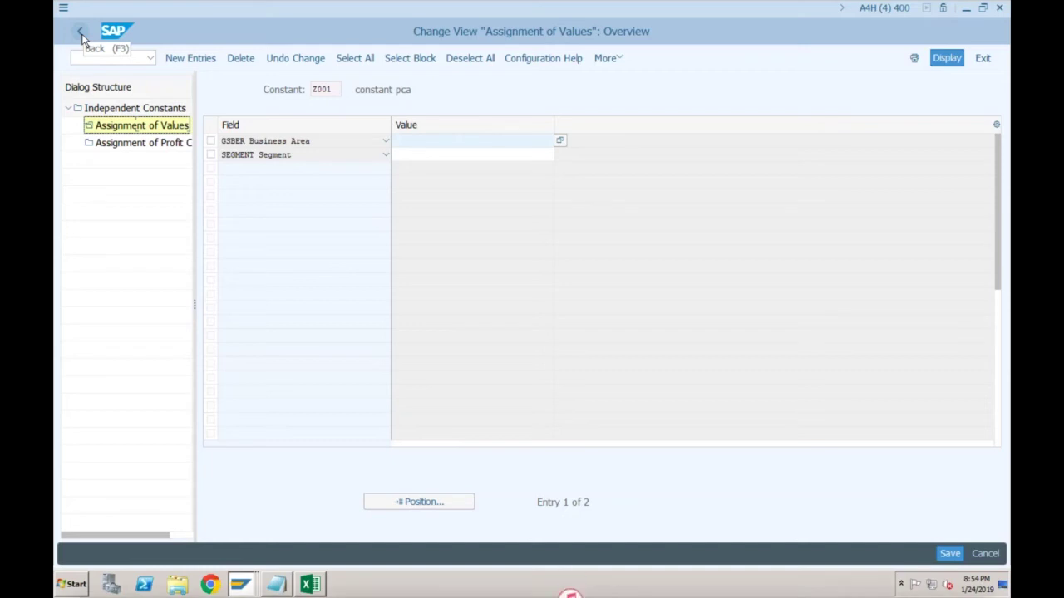
type("0001")
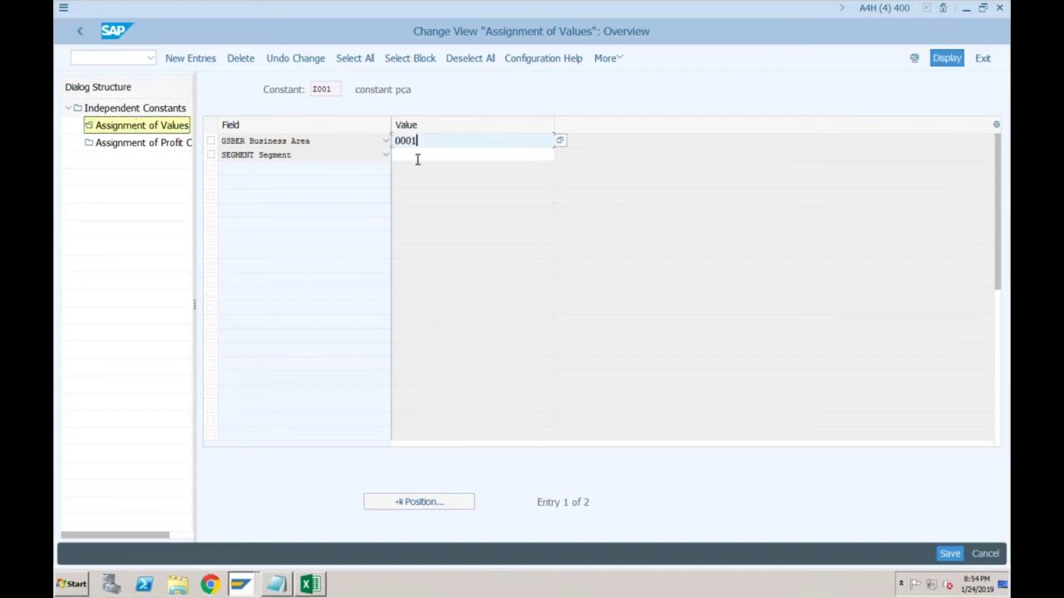
left_click(418, 158)
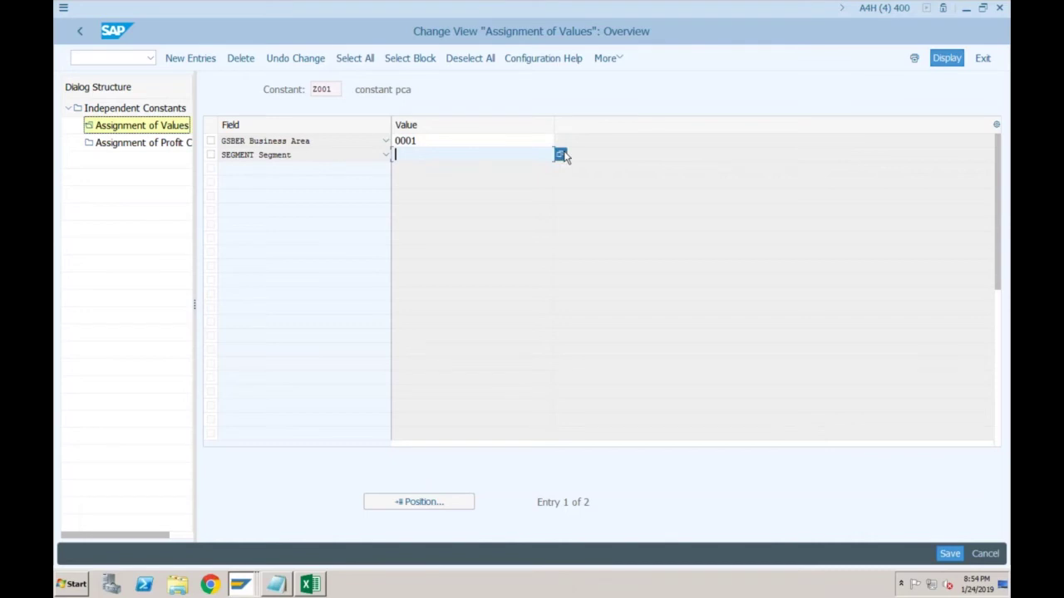
left_click(560, 155)
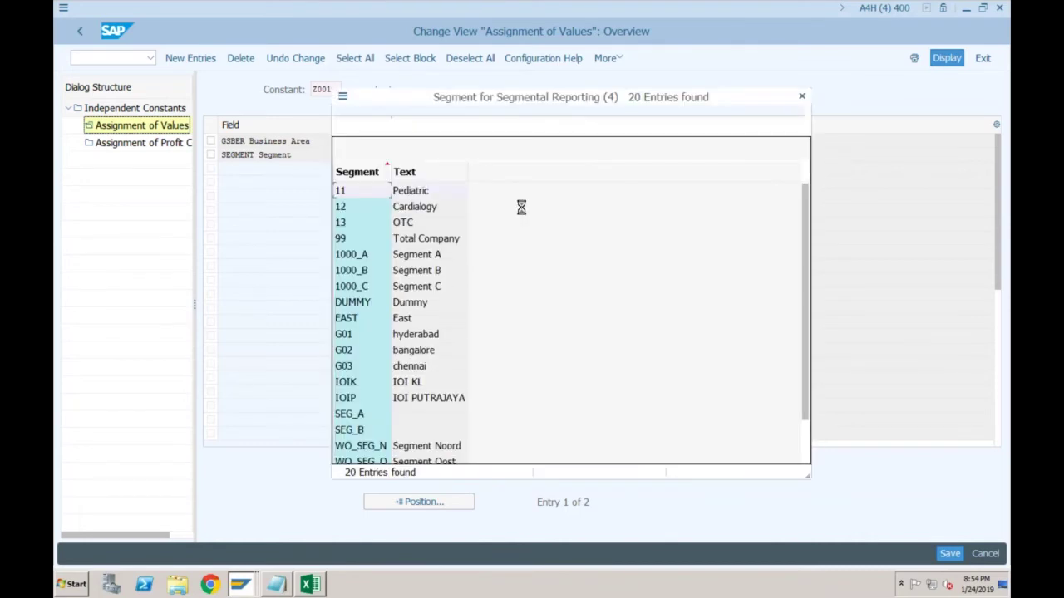
left_click(948, 555)
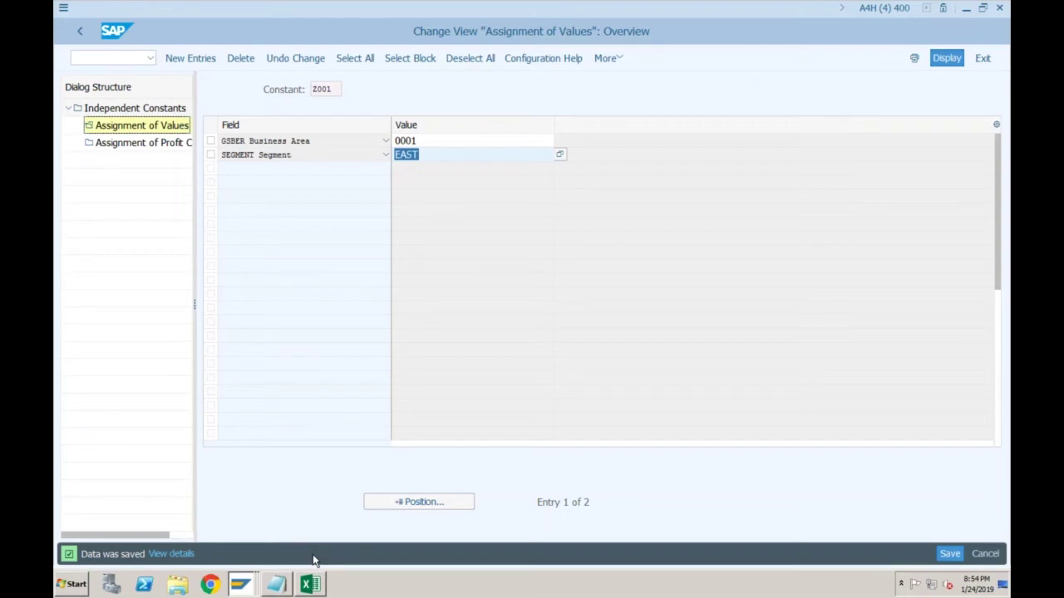
left_click(240, 584)
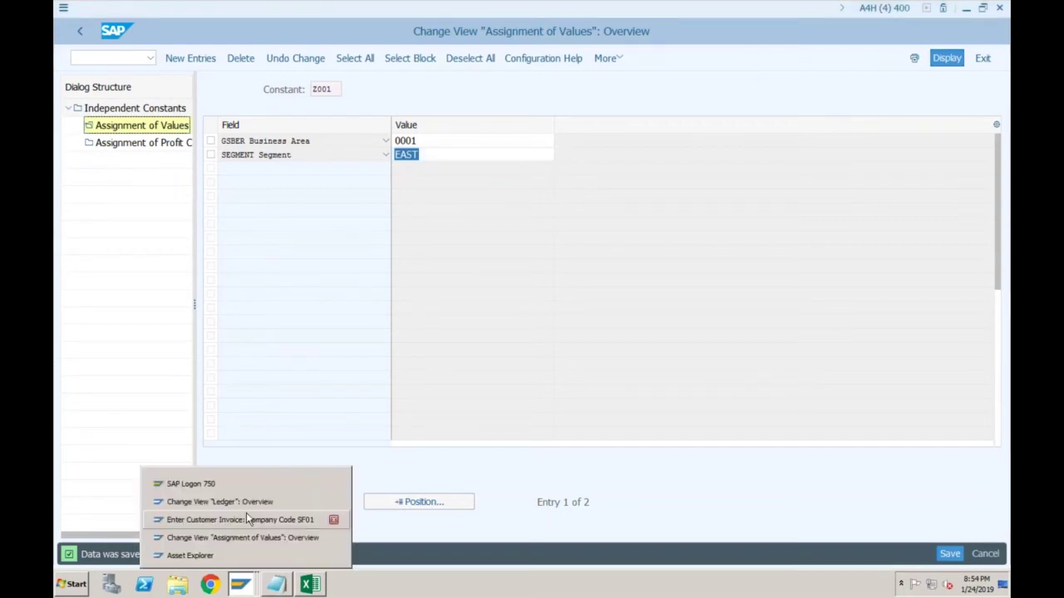
Fill the invoice header with customer 16, date 24012019, reference Test and amount 1000
left_click(247, 517)
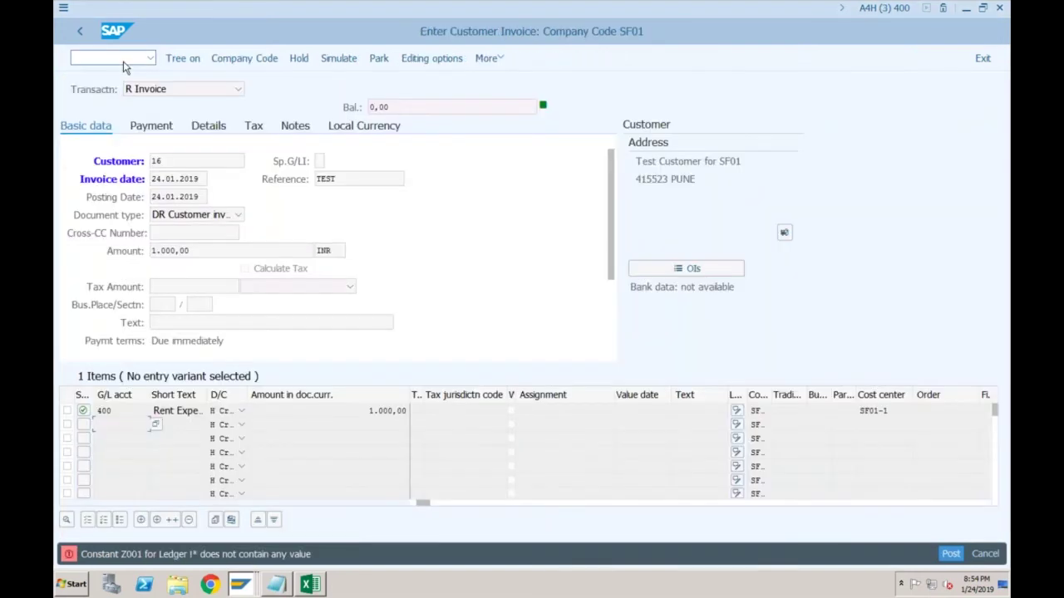
left_click(189, 177)
key("Tab")
type("24012019")
key("Tab")
type("Test")
key("Tab")
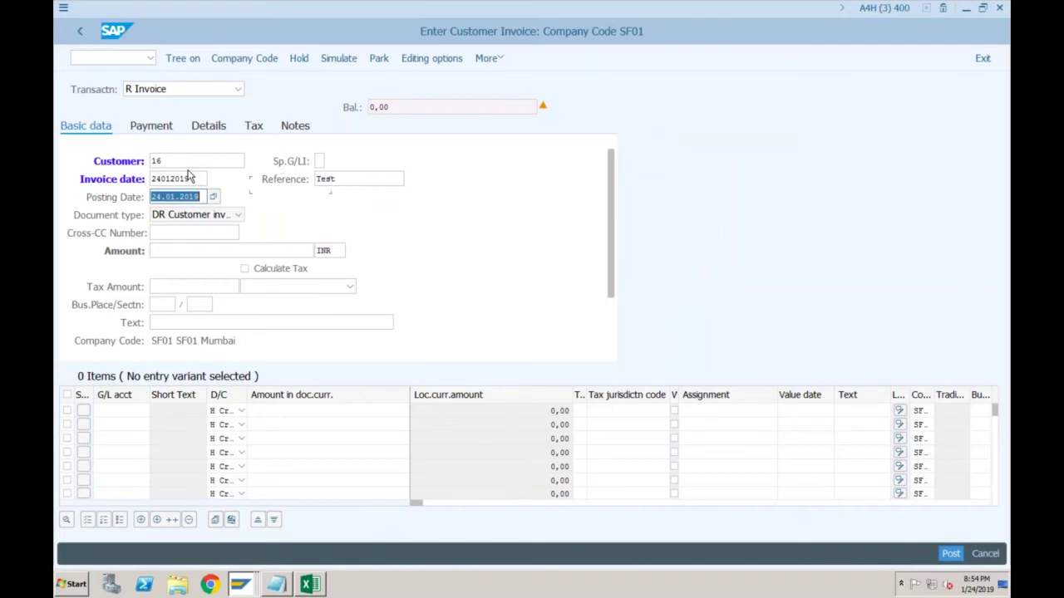
key("Tab")
key("Tab")
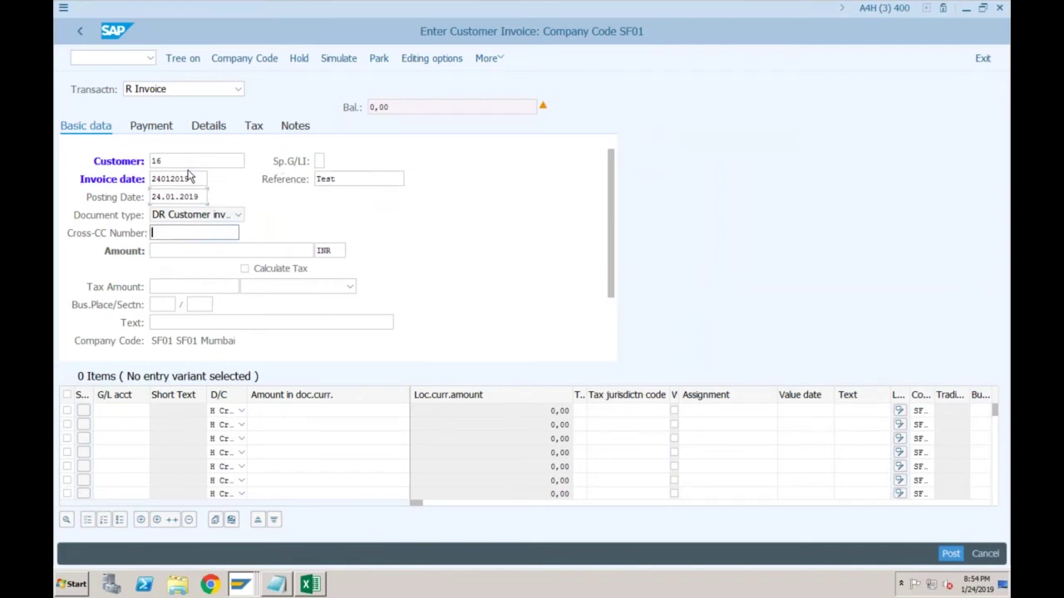
key("Tab")
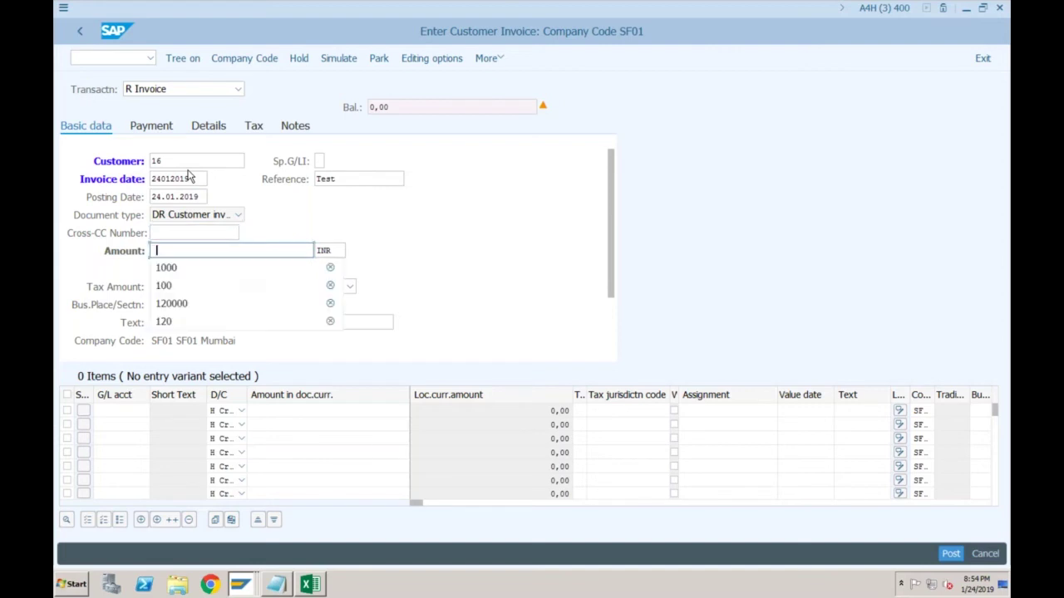
type("1000")
key("Return")
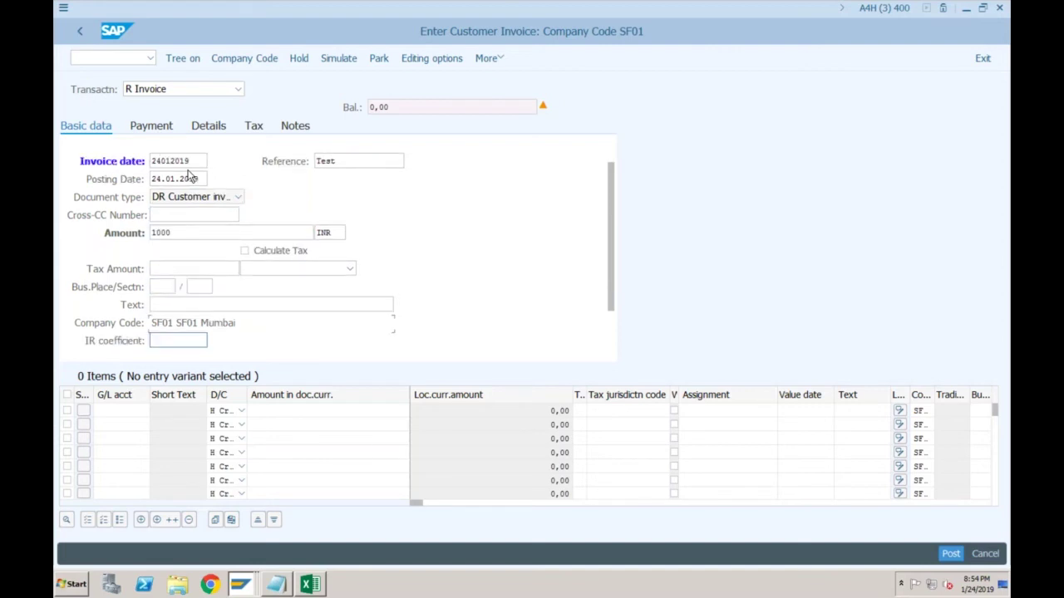
Add a line for G/L 400, 1000, cost center sf01-1, and attempt to post
key("Tab")
key("Tab")
key("Tab")
type("400")
key("Tab")
type("1000")
key("Tab")
key("Tab")
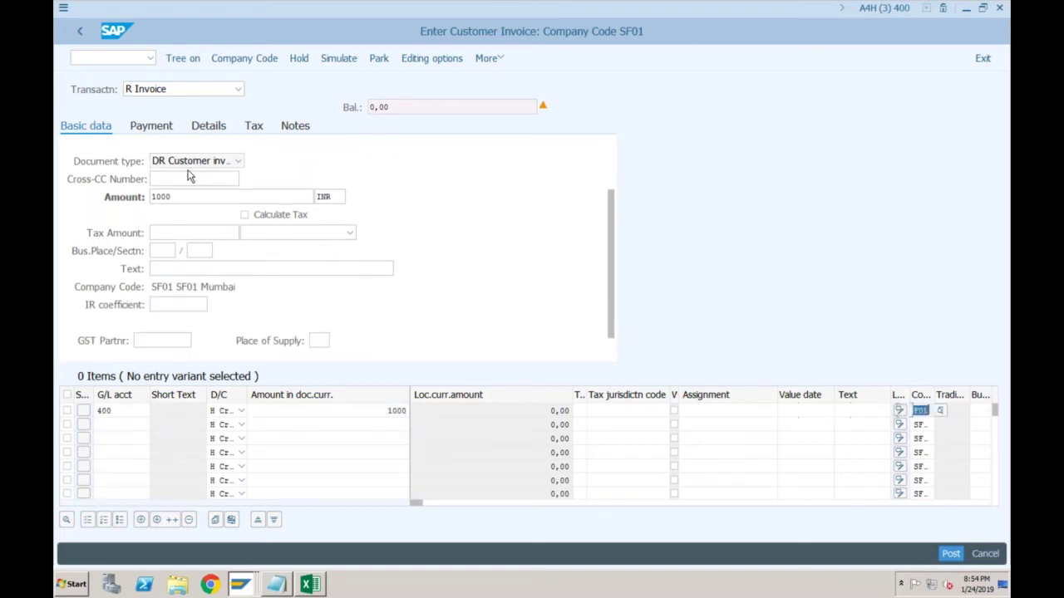
key("Tab")
key("Tab")
key("Tab")
key("Tab")
type("sf01-1")
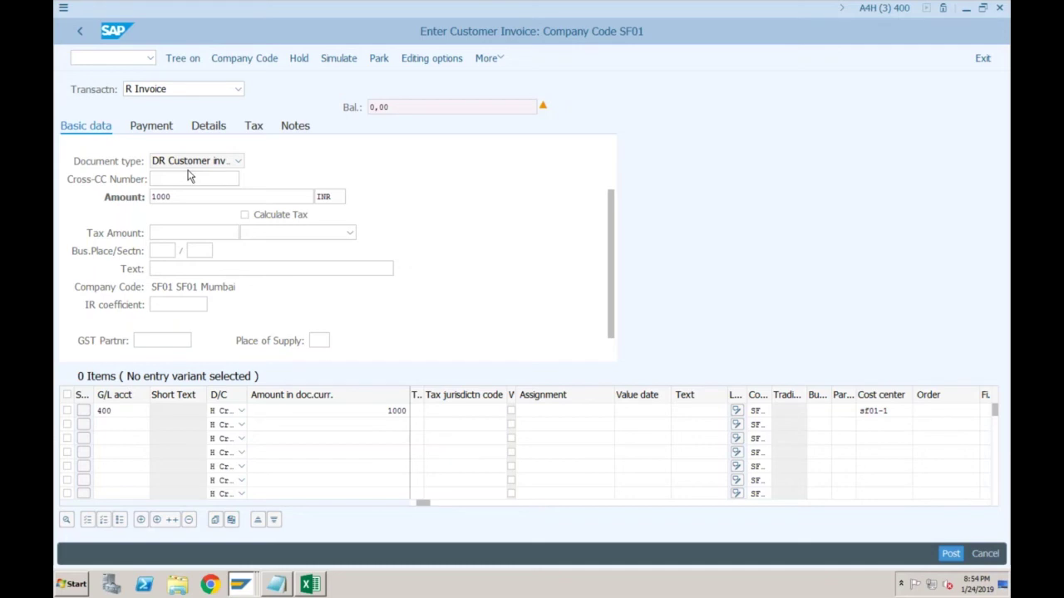
key("Return")
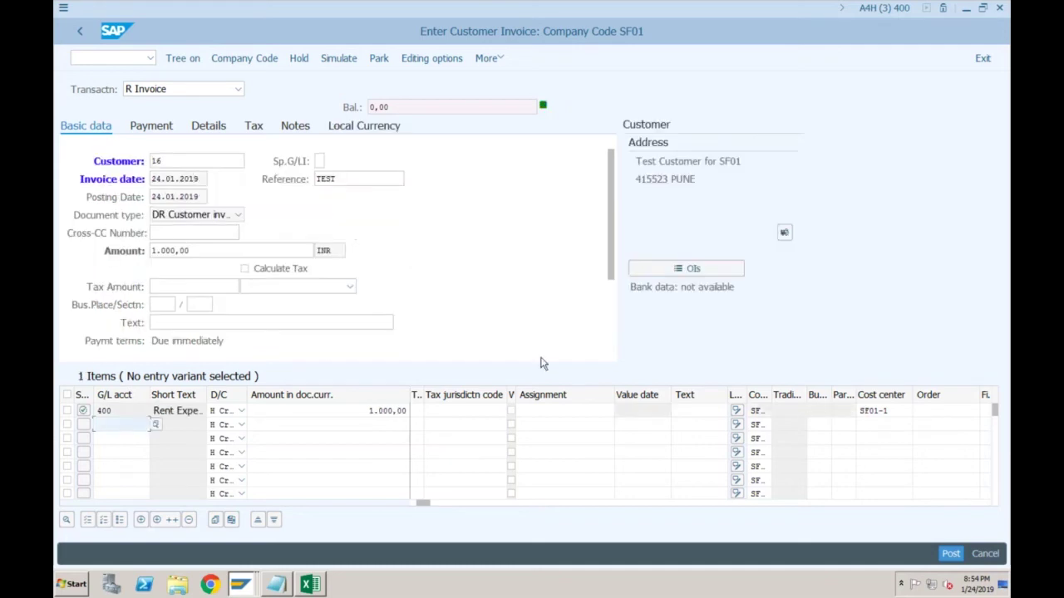
left_click(949, 556)
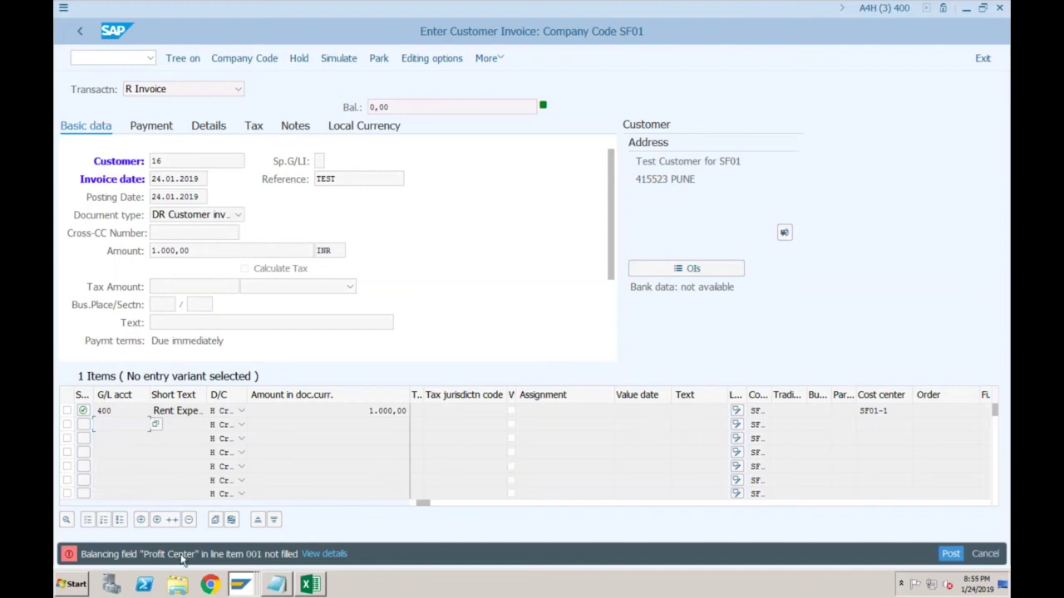
left_click(240, 586)
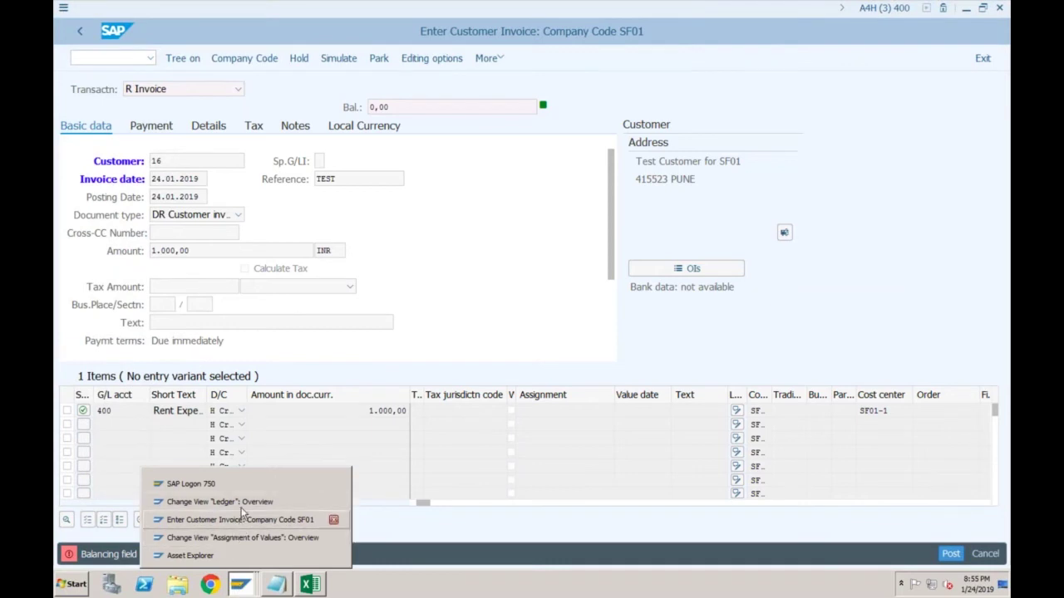
Leave ledger settings without saving and expand General Ledger Accounting > Business Transactions > Document Splitting
left_click(244, 502)
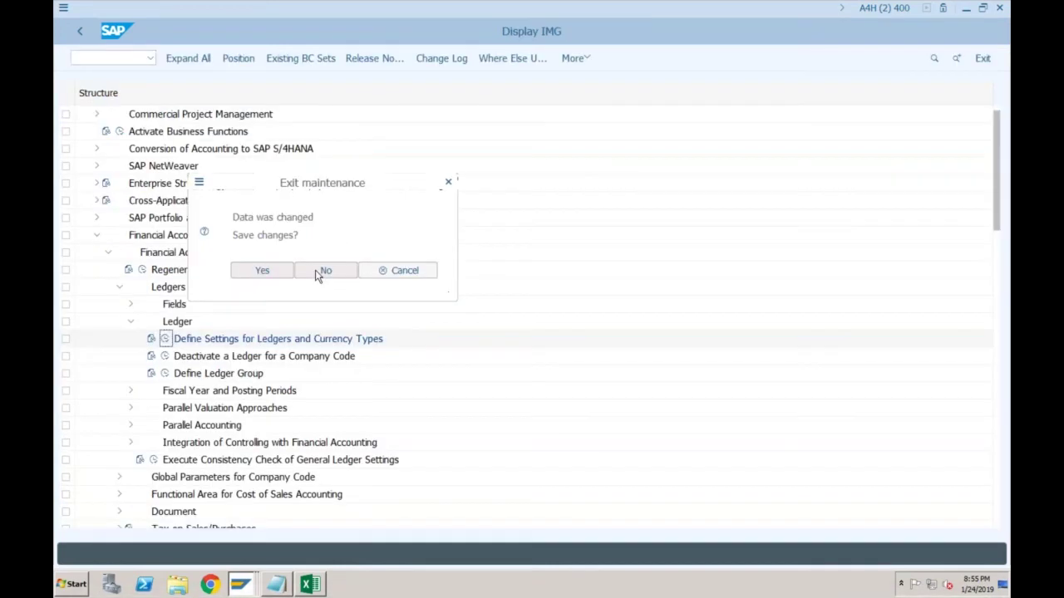
left_click(319, 272)
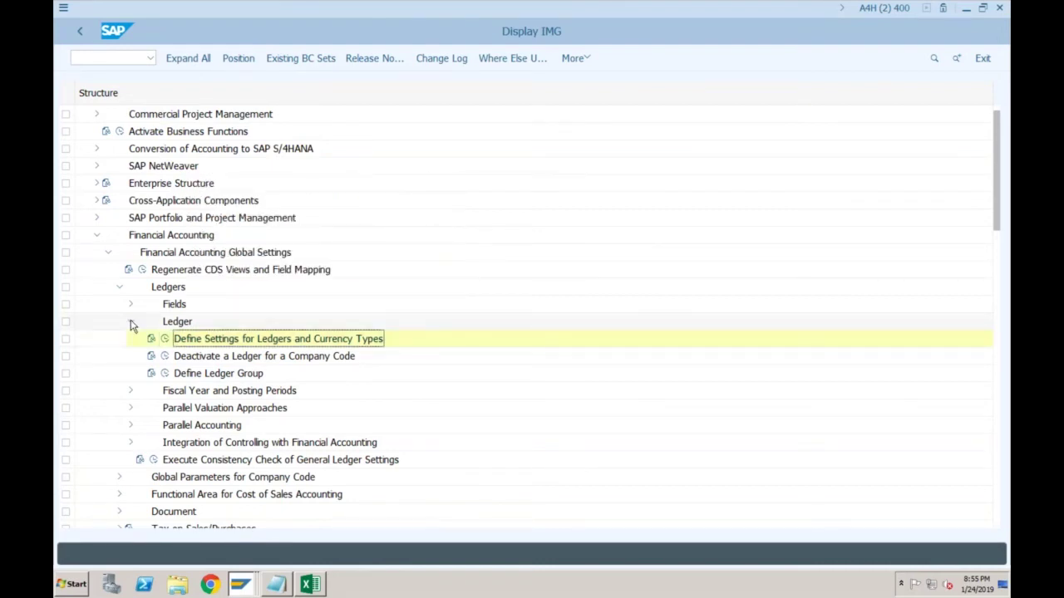
left_click(118, 290)
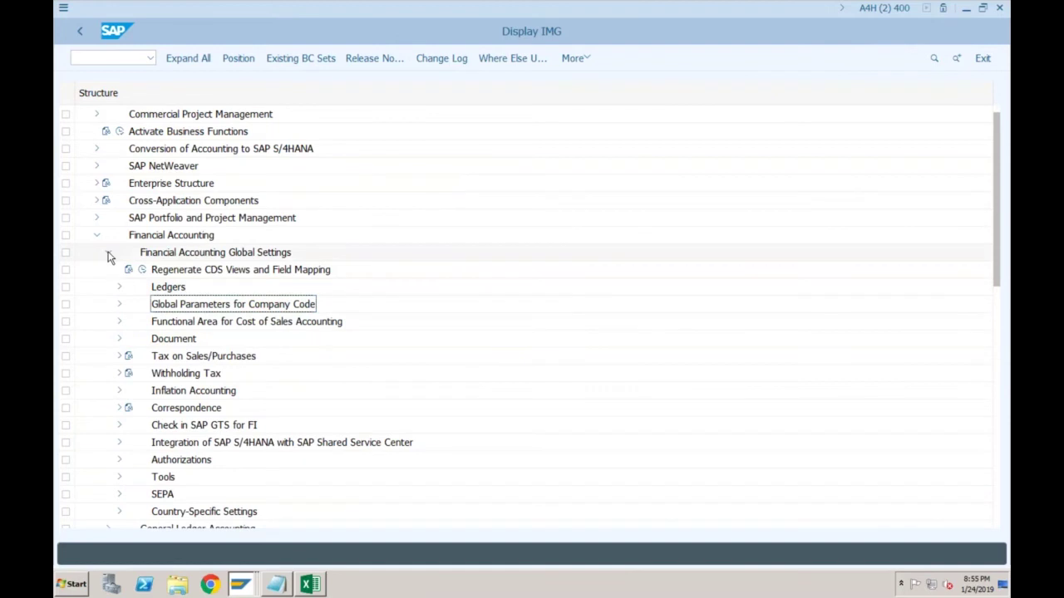
left_click(108, 255)
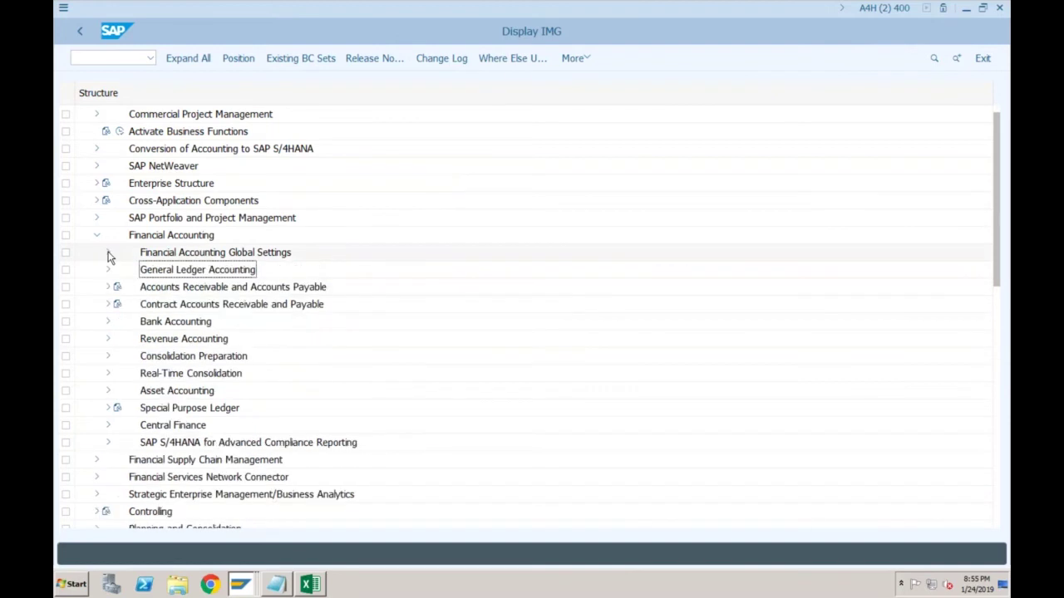
left_click(108, 271)
left_click(119, 306)
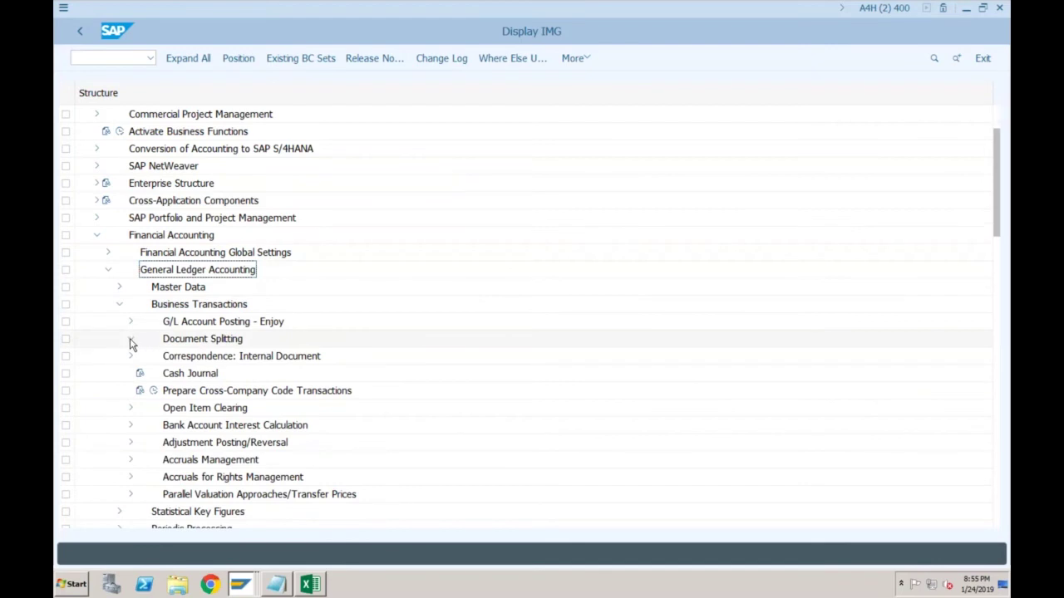
left_click(130, 341)
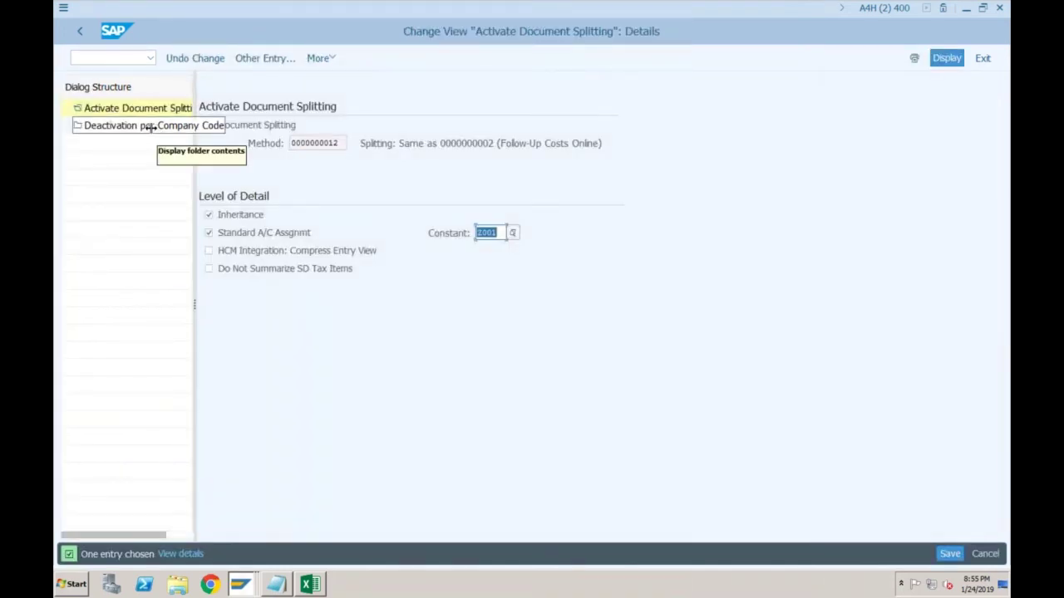
Mark company code SF01 inactive in Deactivation per Company Code, then post the pending SF01 invoice
double_click(146, 126)
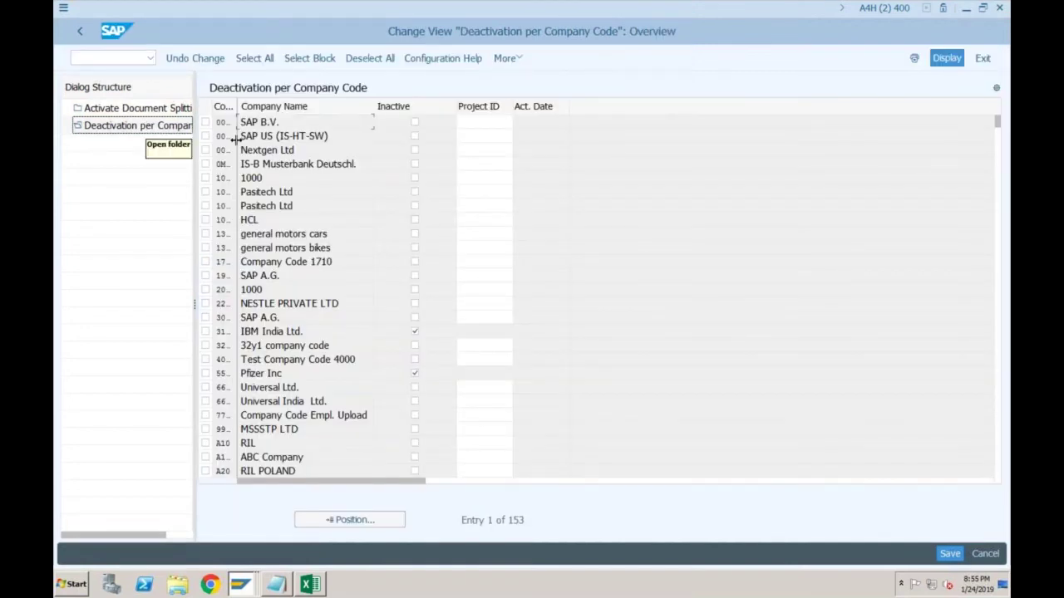
left_click(350, 520)
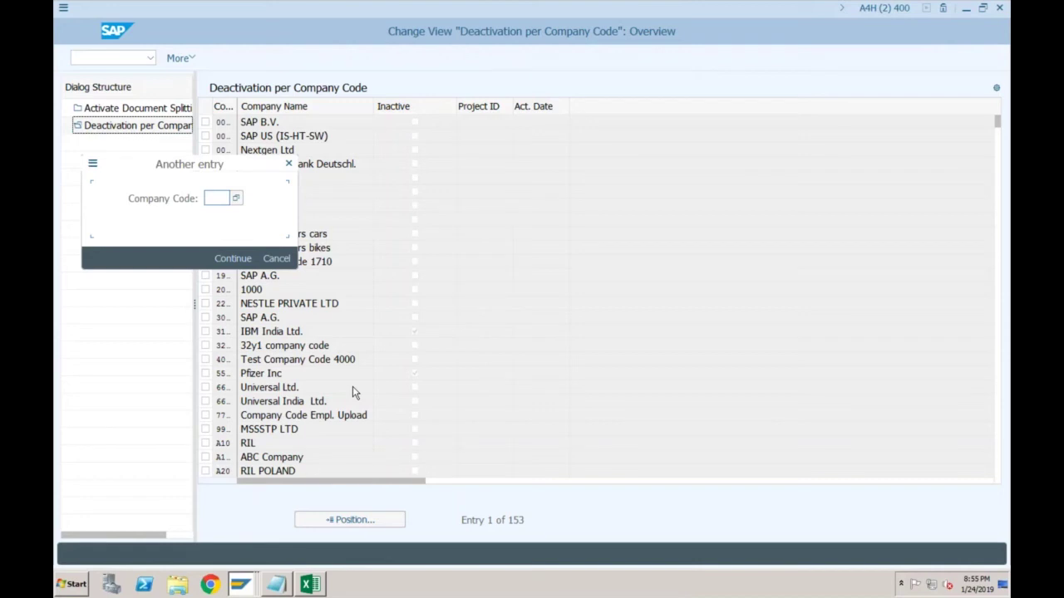
type("SF01")
key("Return")
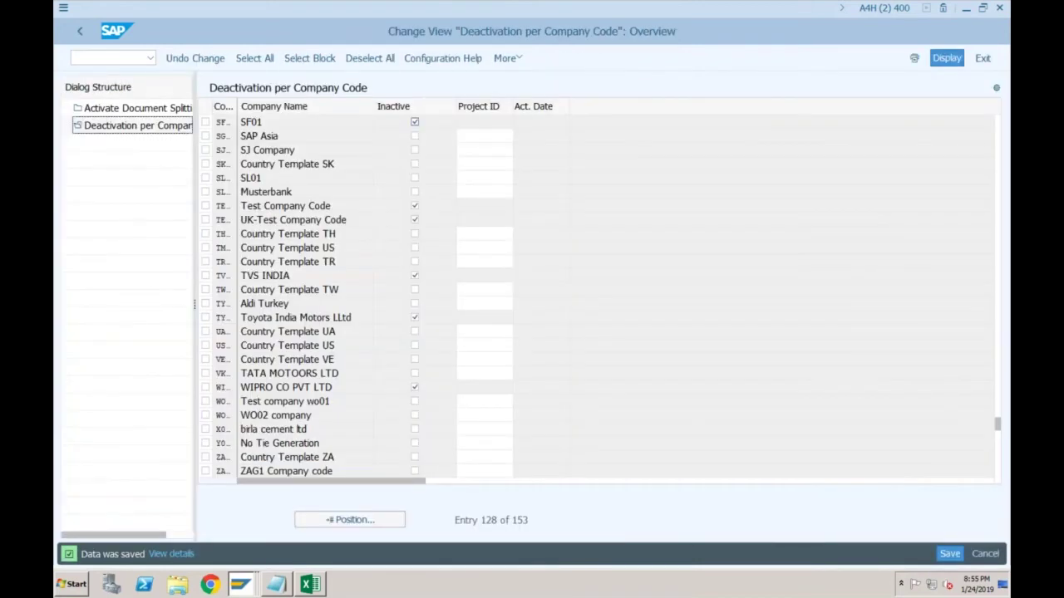
mouse_move(248, 587)
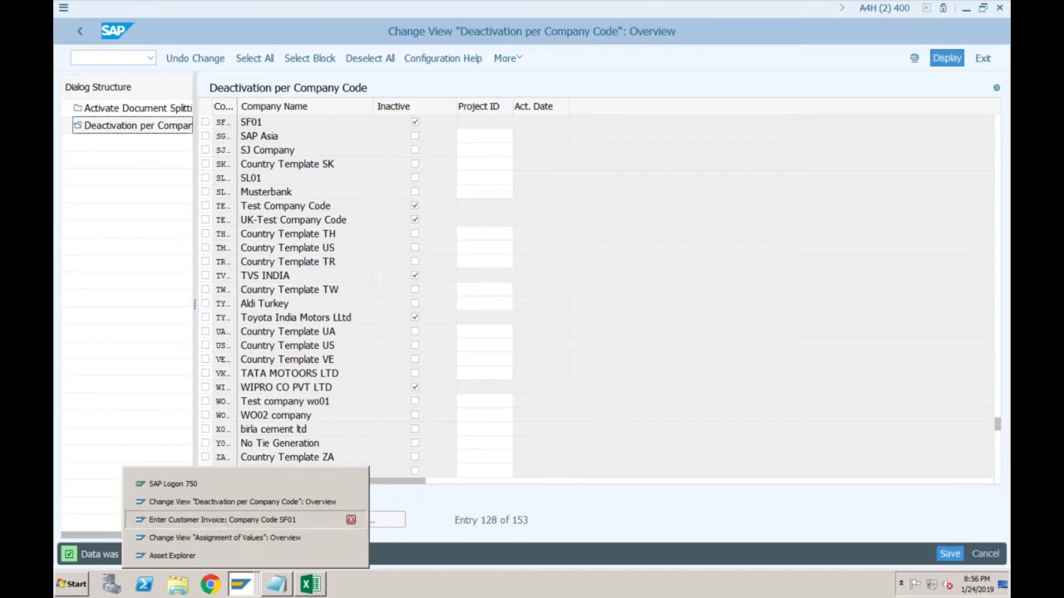
left_click(222, 519)
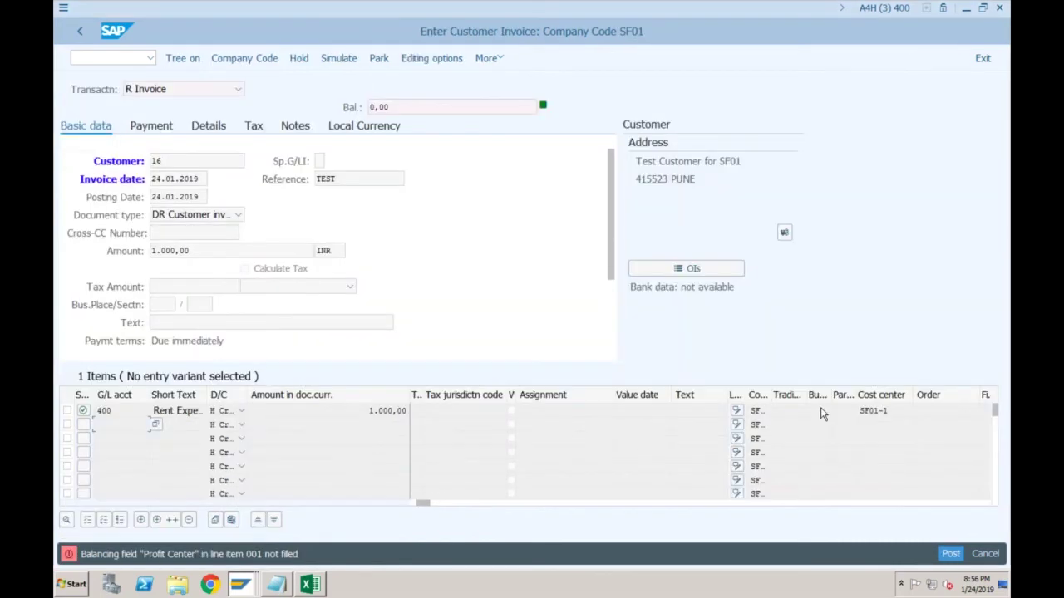
key("ctrl+s")
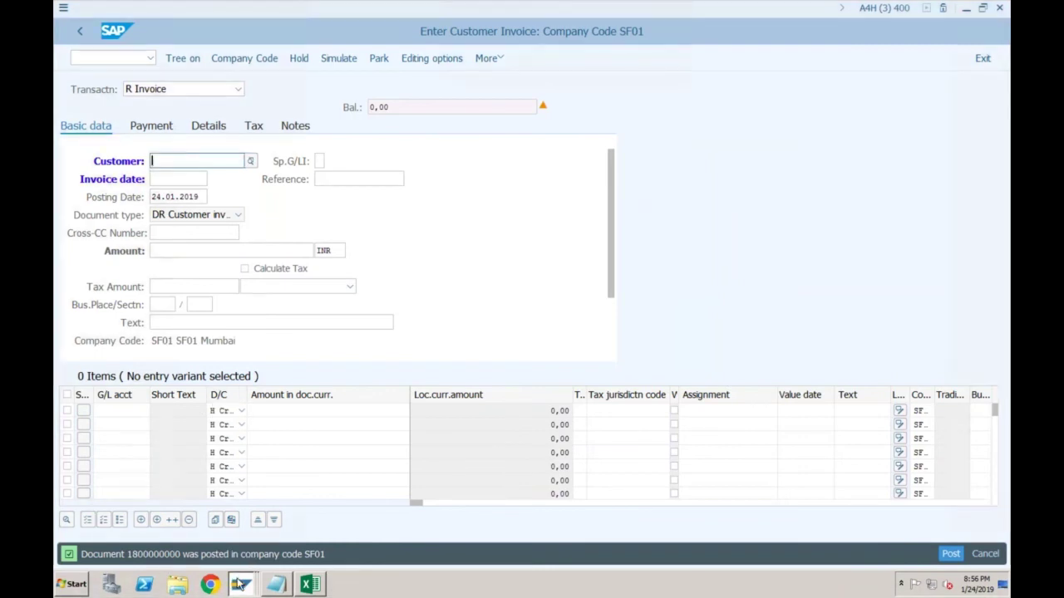
Open the SE16 table data browser from the deactivation session
left_click(238, 585)
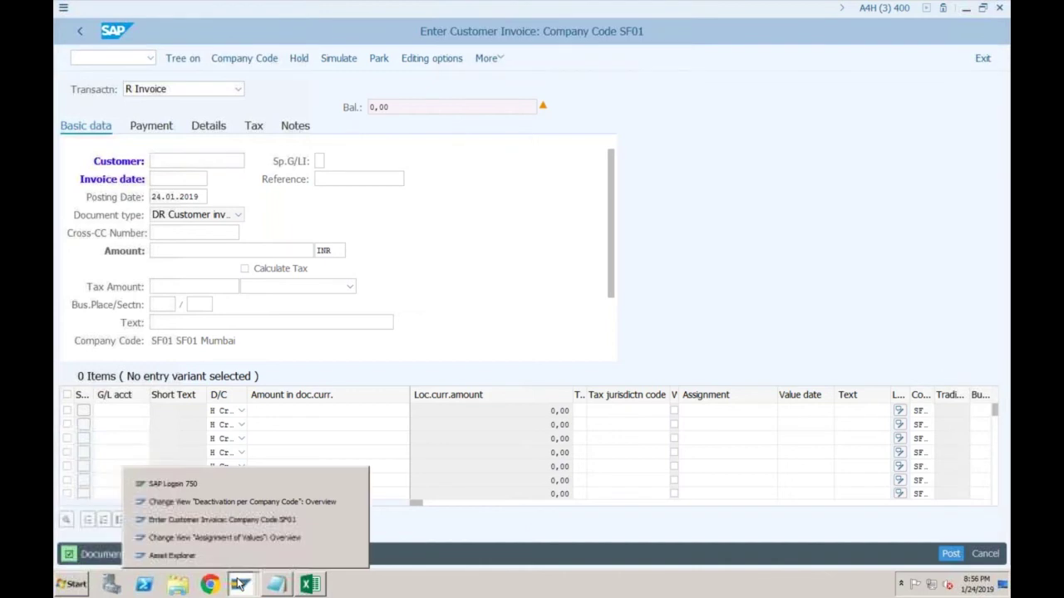
left_click(242, 502)
left_click(125, 59)
type("/nse16")
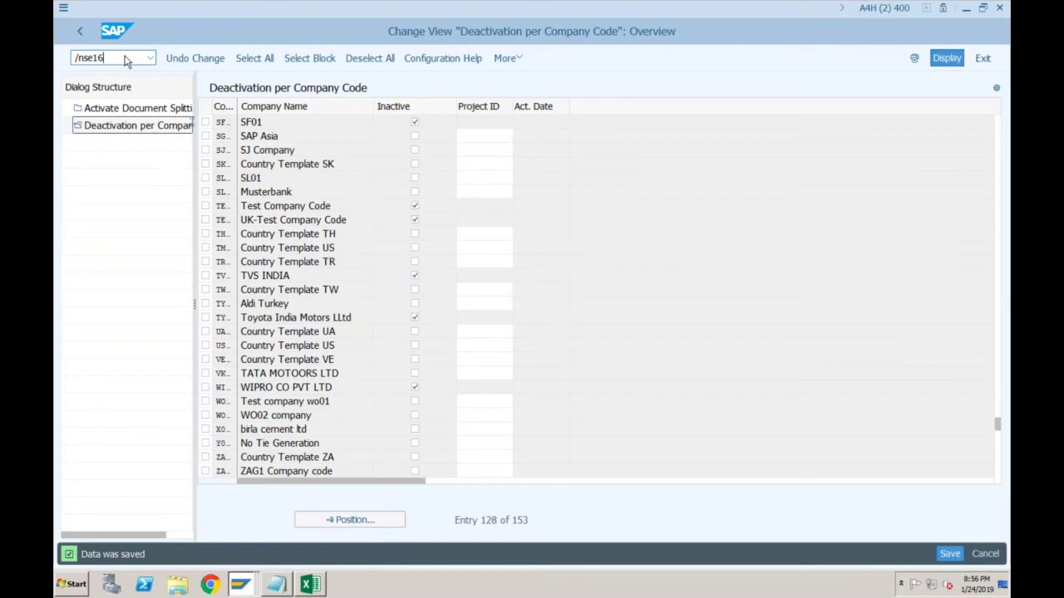
key("Return")
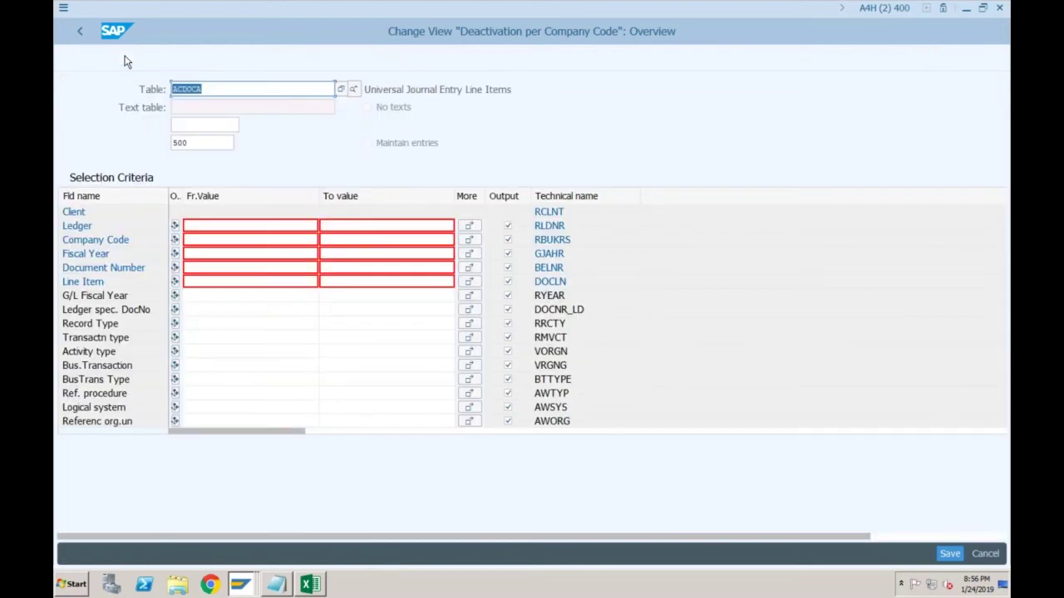
left_click(249, 240)
type("SF01")
left_click(208, 268)
type("180000000")
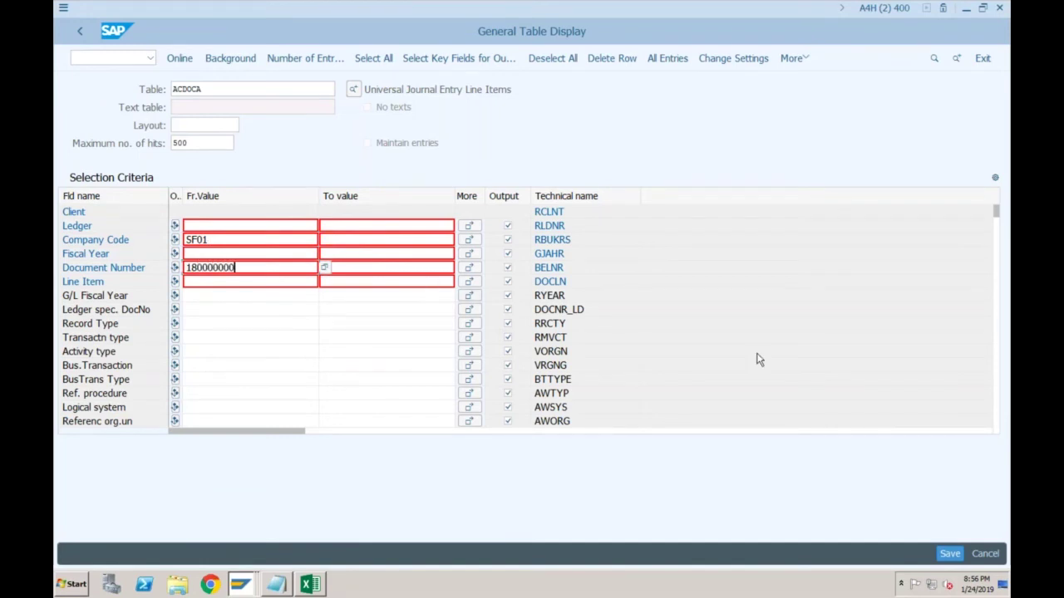
left_click(180, 59)
left_click(236, 268)
type("0")
key("F8")
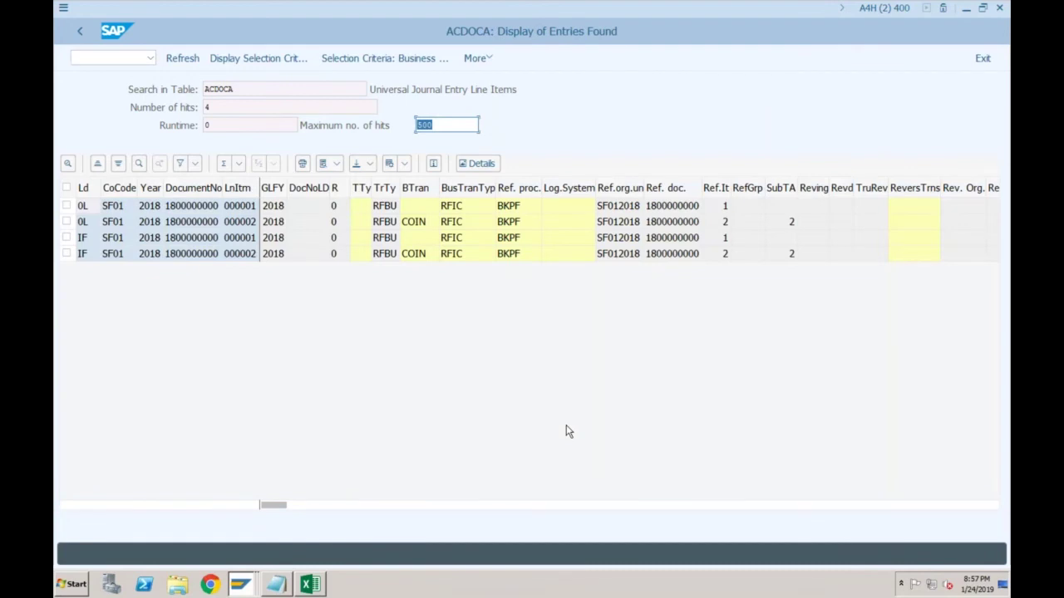
Scroll through the ACDOCA columns to check account 400, cost center SF01-1 and amounts
left_click(567, 505)
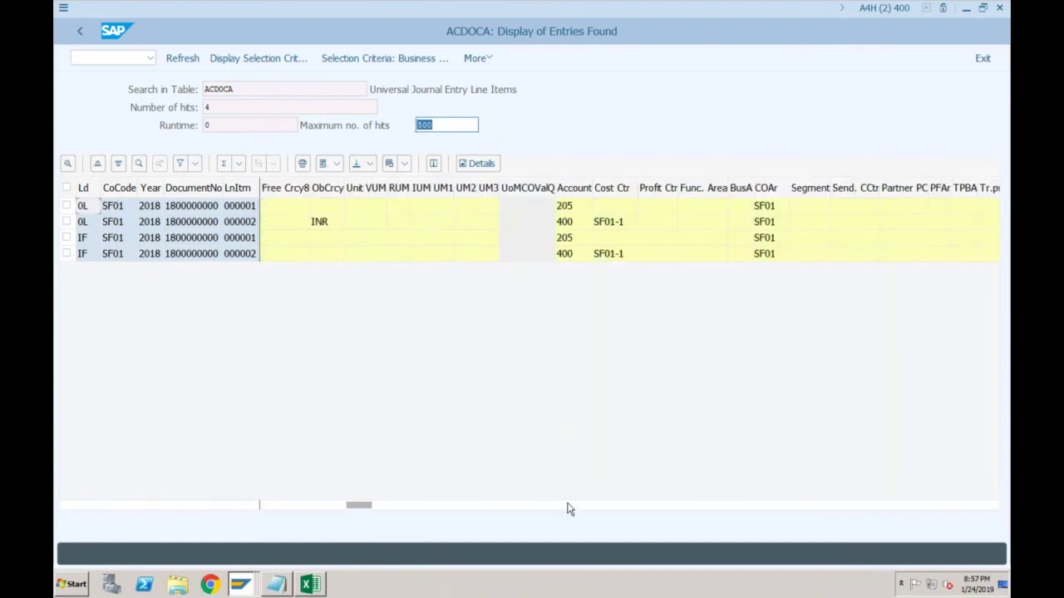
left_click(624, 507)
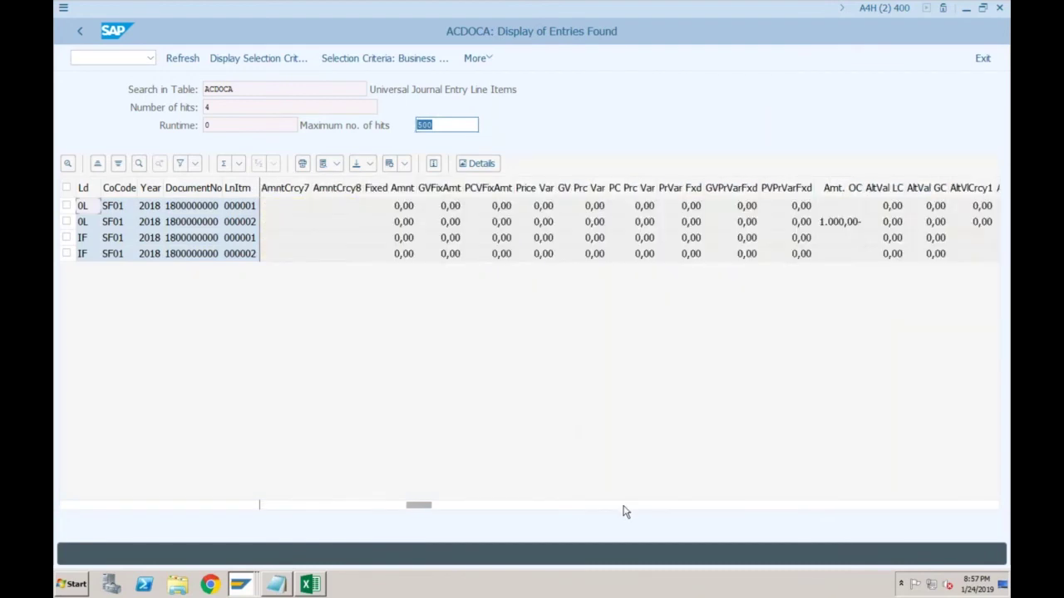
left_click(661, 506)
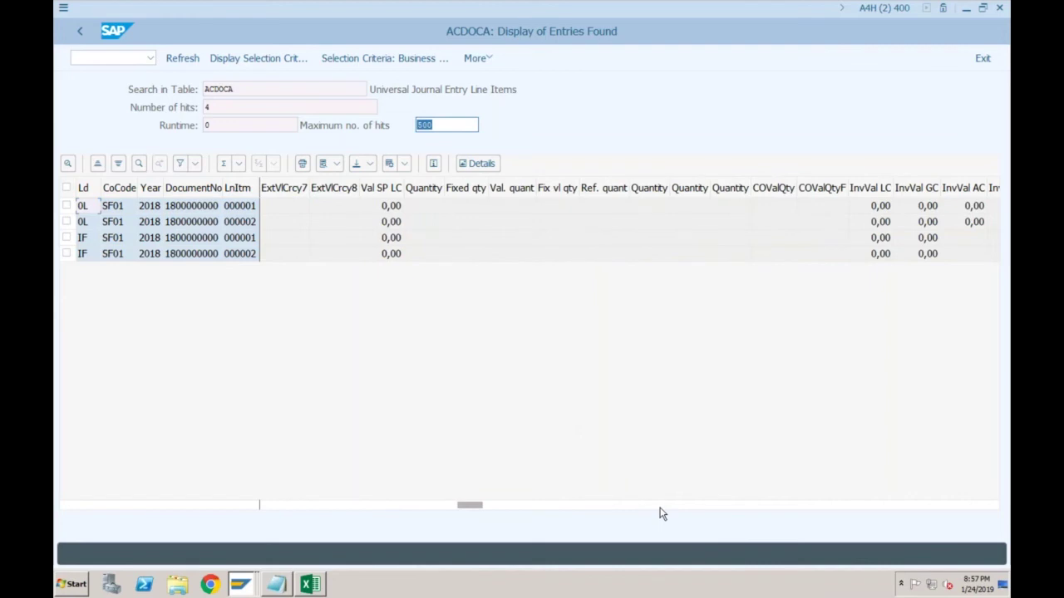
left_click(700, 507)
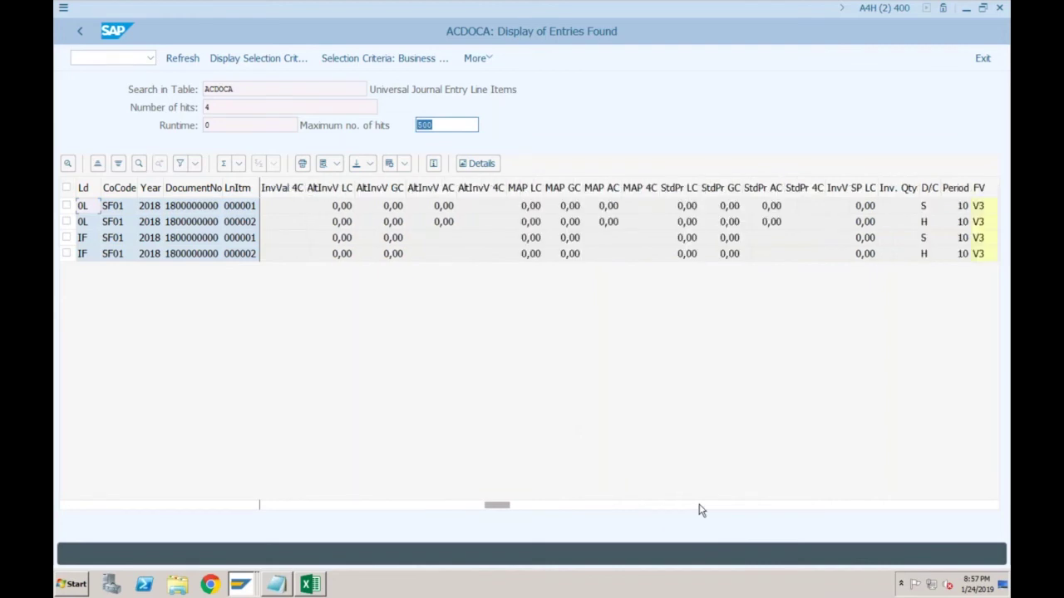
left_click(720, 507)
left_click(721, 507)
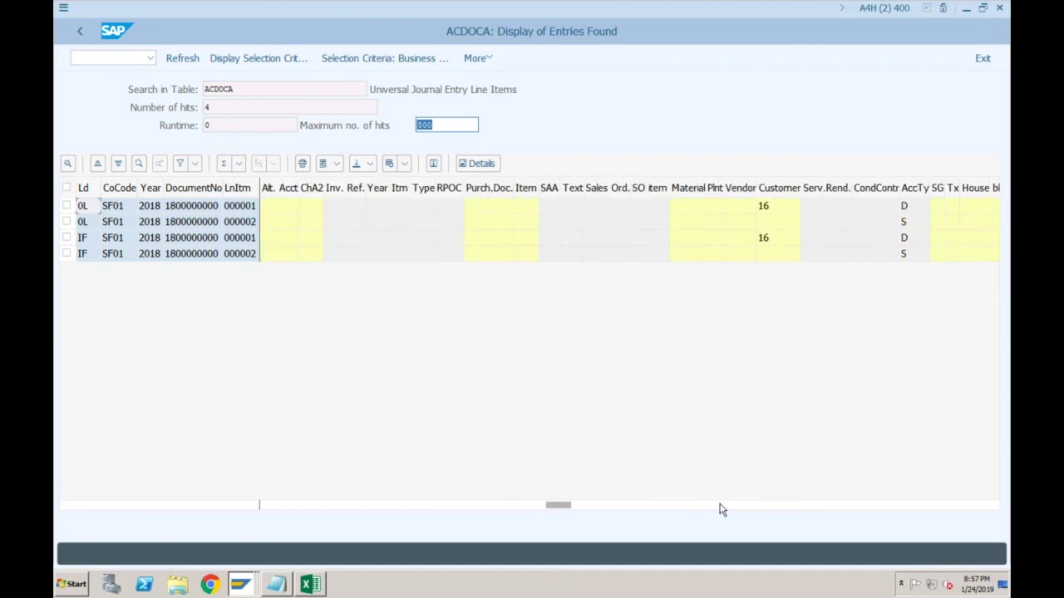
left_click(729, 507)
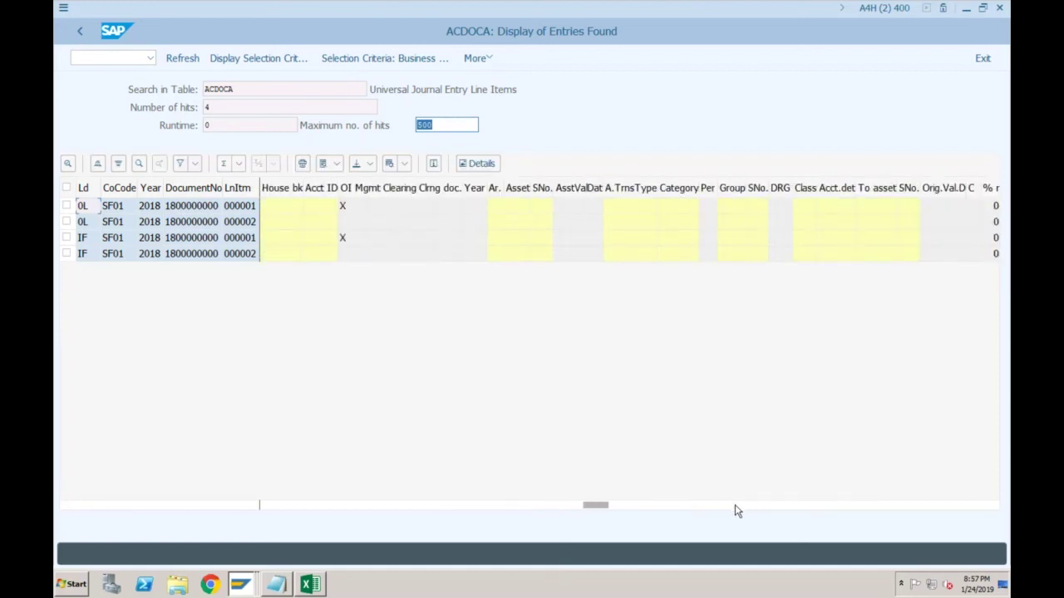
left_click(747, 507)
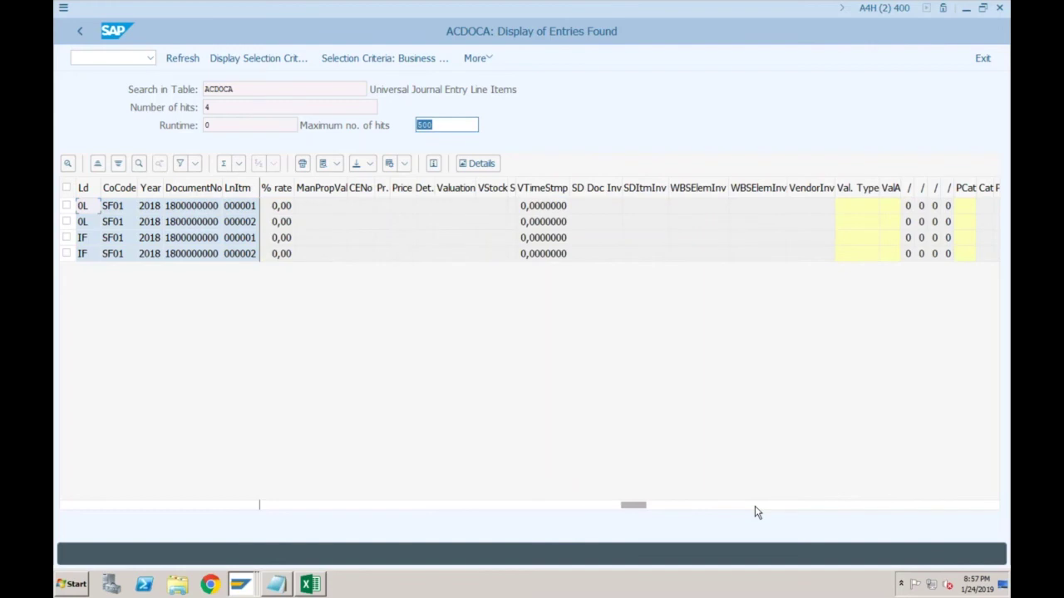
left_click(764, 507)
left_click(781, 507)
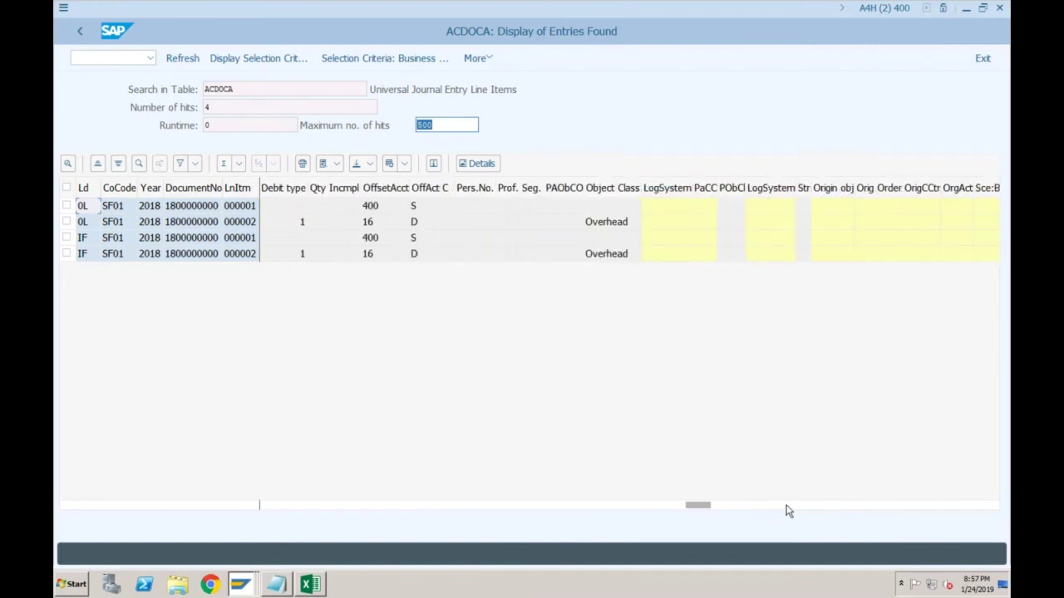
left_click(788, 507)
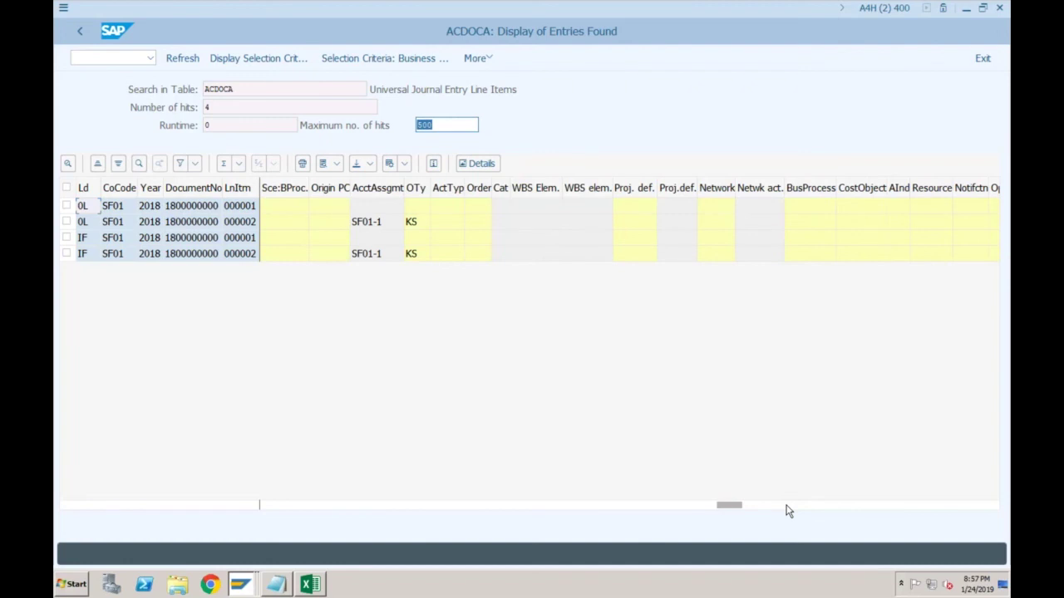
Scroll to the last ACDOCA columns, then back to the sales organization and Segment columns
left_click(828, 506)
left_click(848, 506)
left_click(865, 506)
left_click(867, 507)
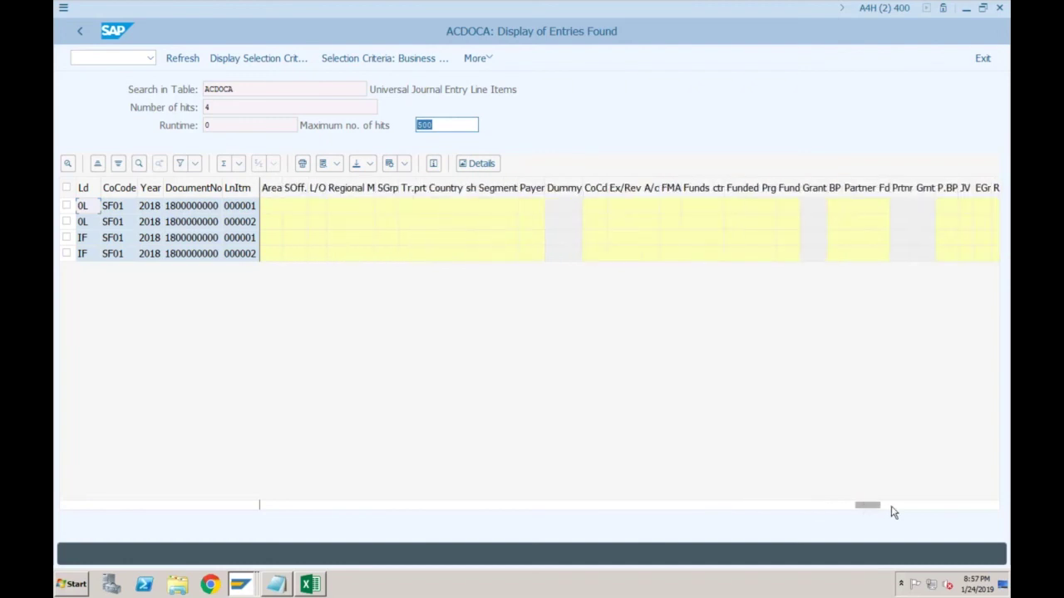
left_click(936, 506)
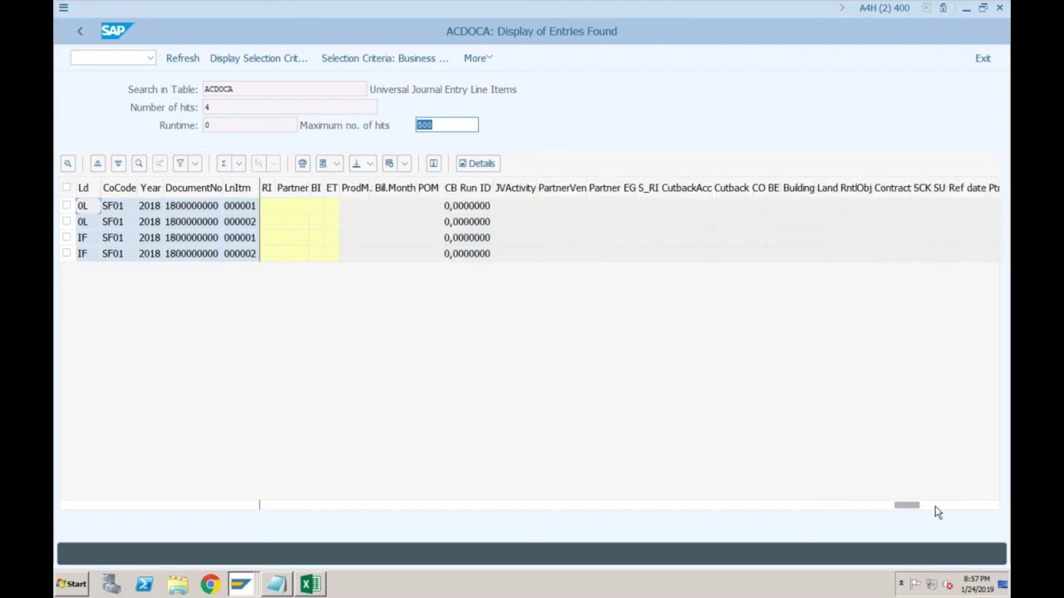
left_click(937, 506)
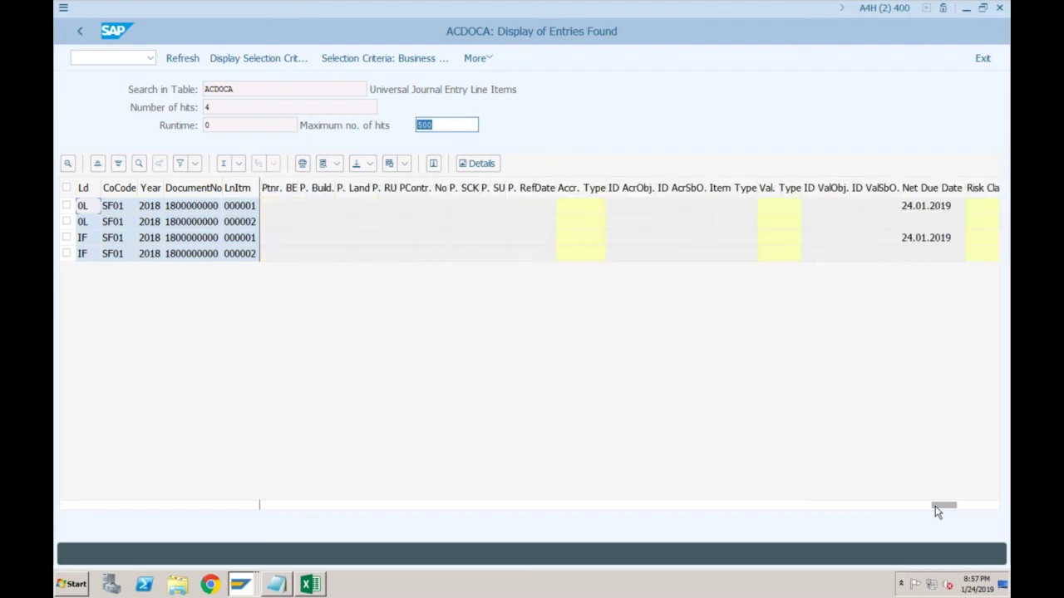
left_click(974, 506)
left_click(975, 506)
left_click(906, 506)
left_click(877, 507)
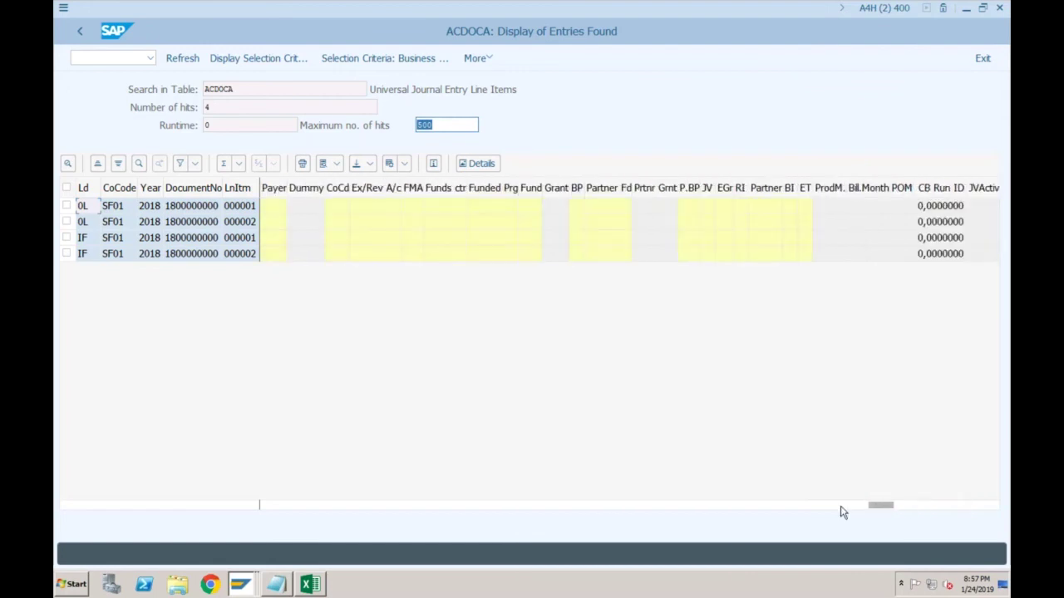
left_click(842, 507)
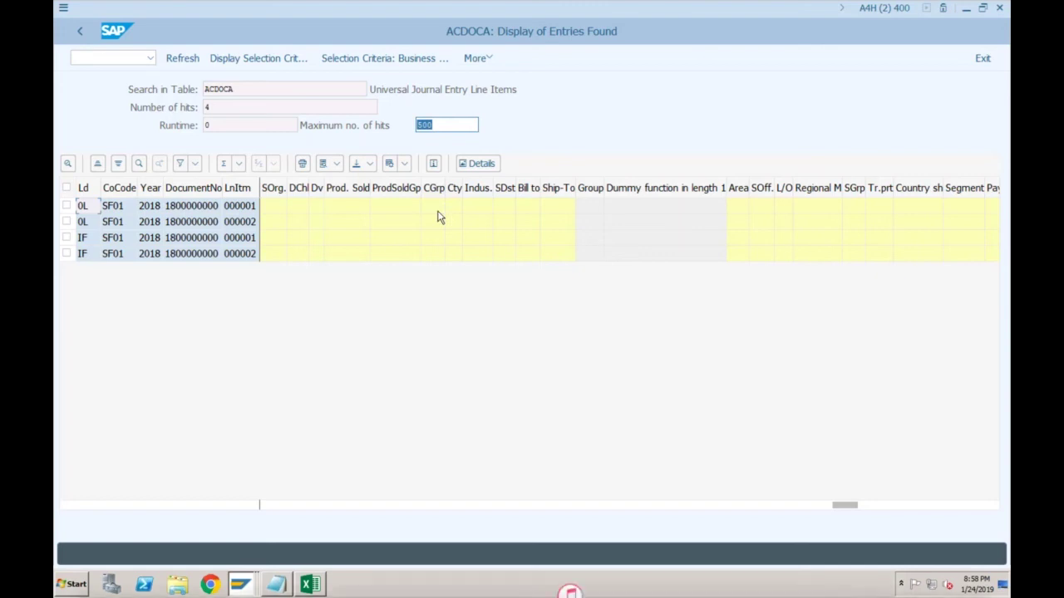
left_click(236, 586)
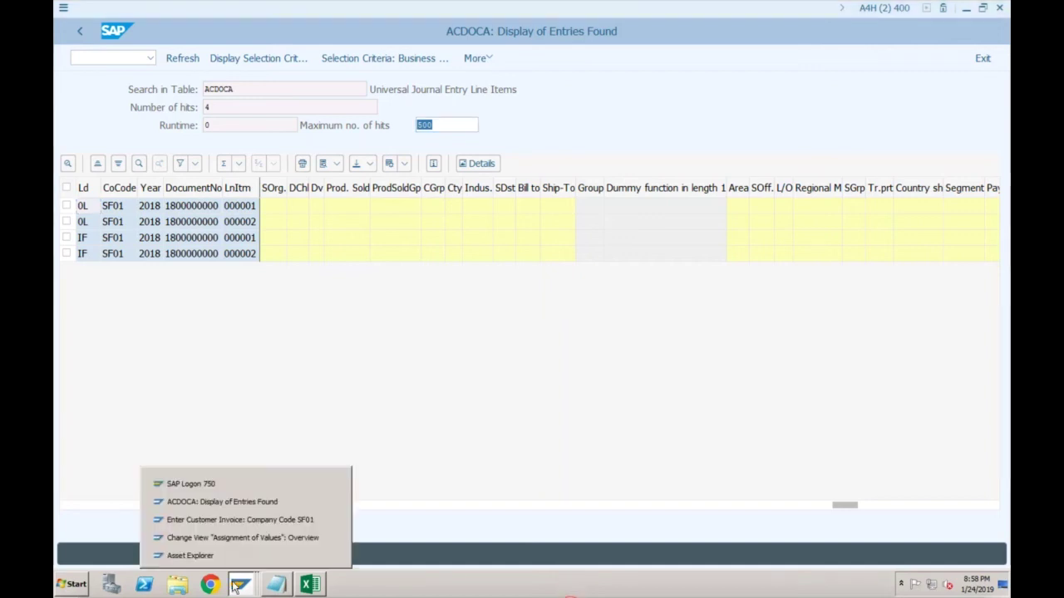
Return to the SPRO guide tree and expand Controlling > Profitability Analysis
left_click(222, 537)
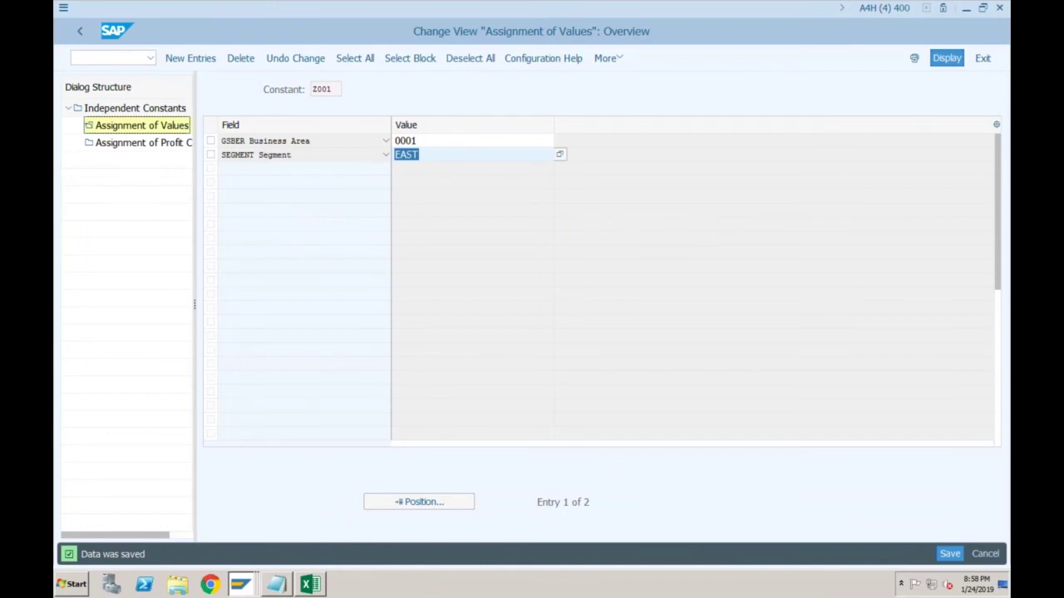
key("F3")
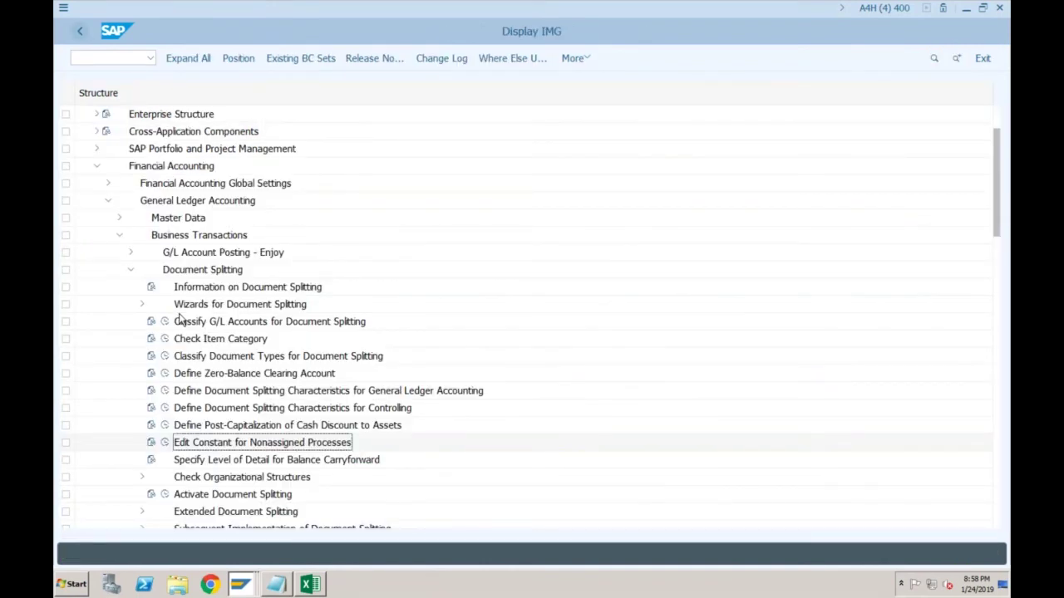
double_click(97, 165)
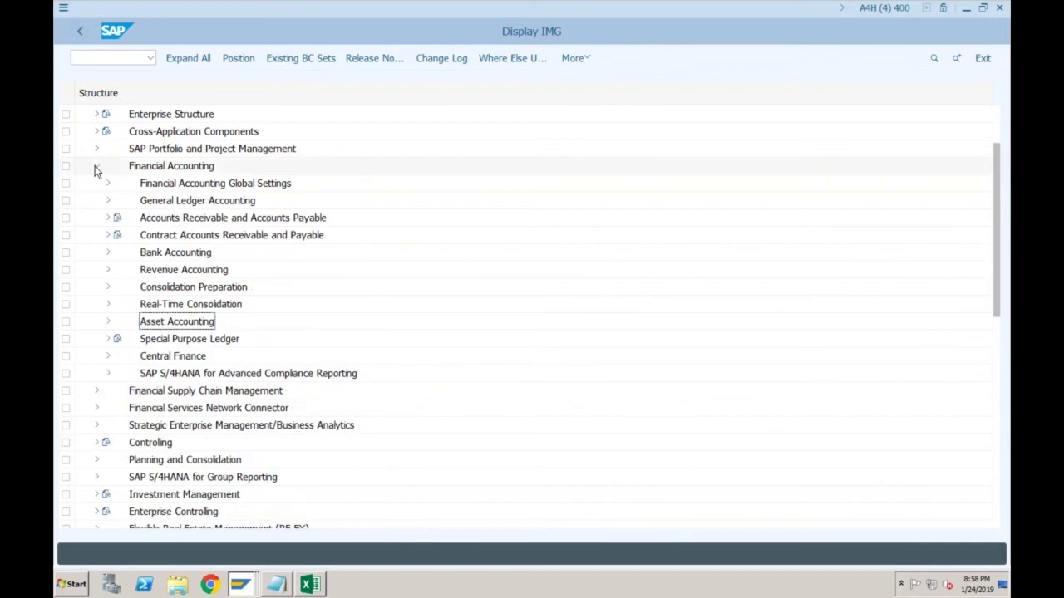
left_click(96, 167)
left_click(96, 235)
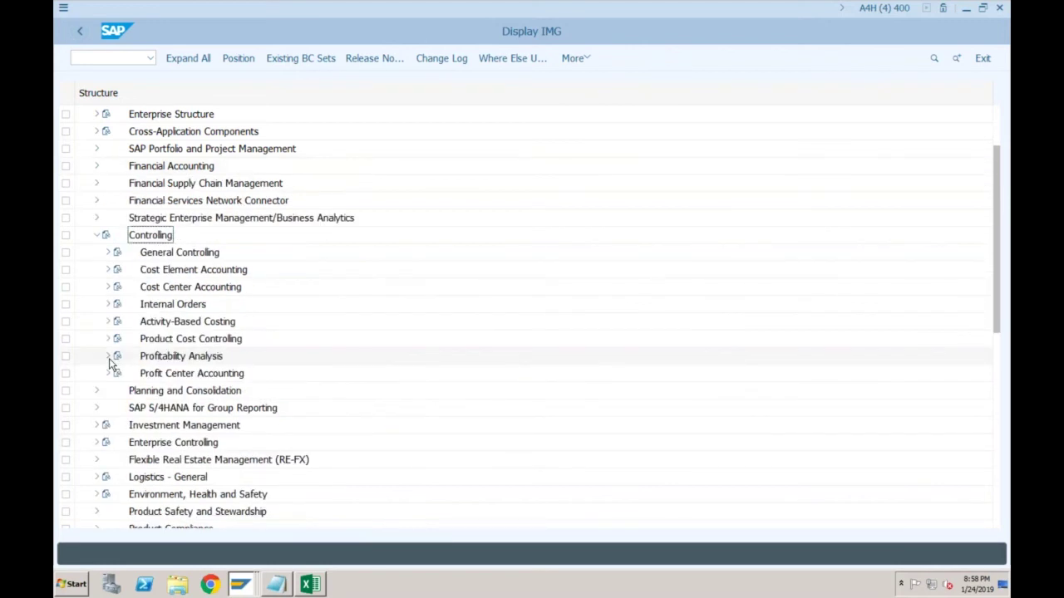
left_click(109, 357)
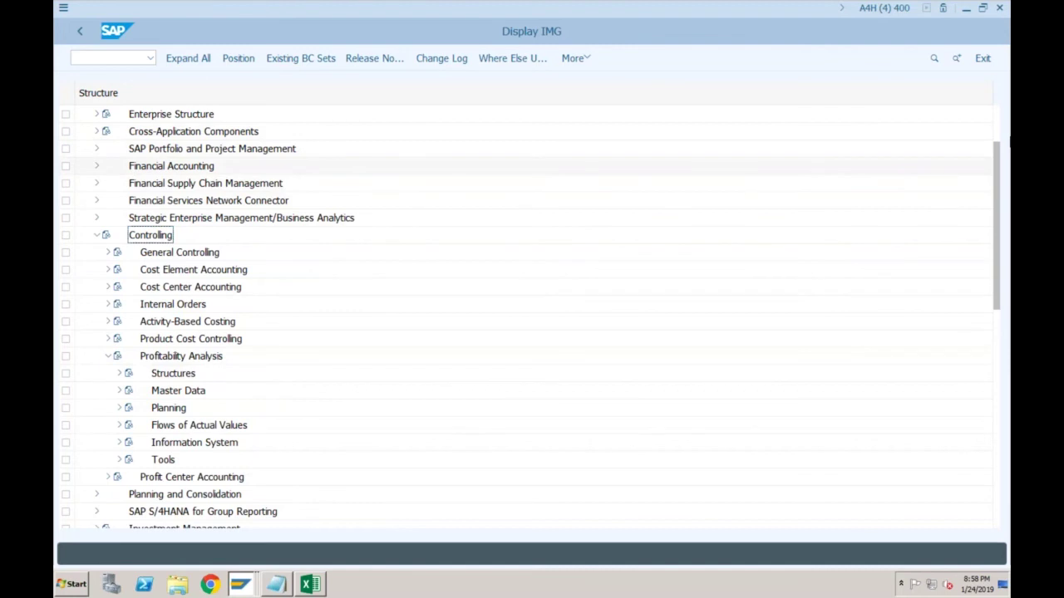
scroll(999, 124, "up", 2)
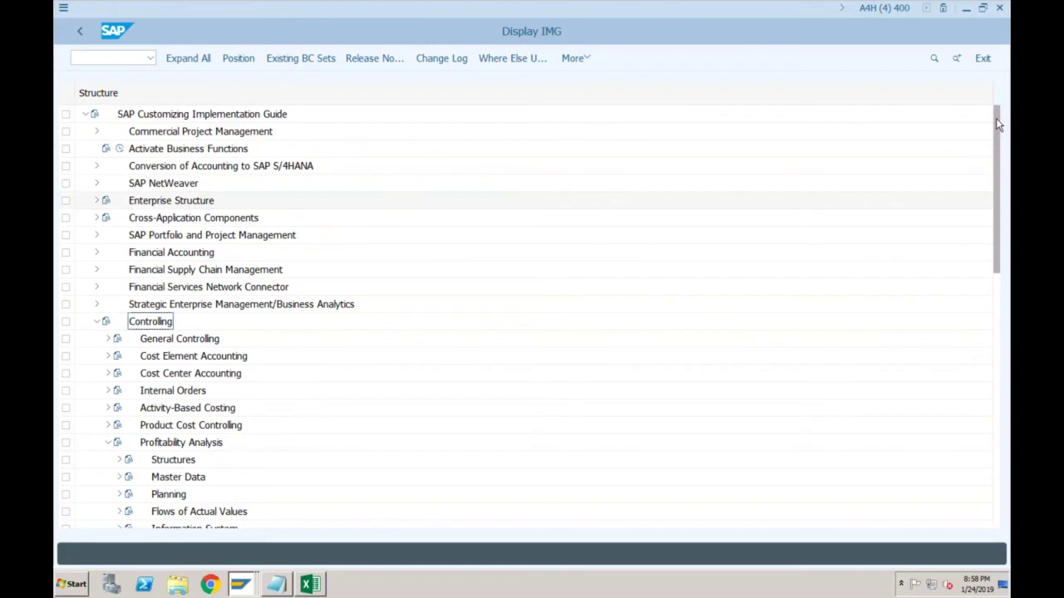
Run Activate Account-Based Profitability Analysis under Conversion of Accounting > Preparations and Migration of Customizing for Controlling
left_click(97, 166)
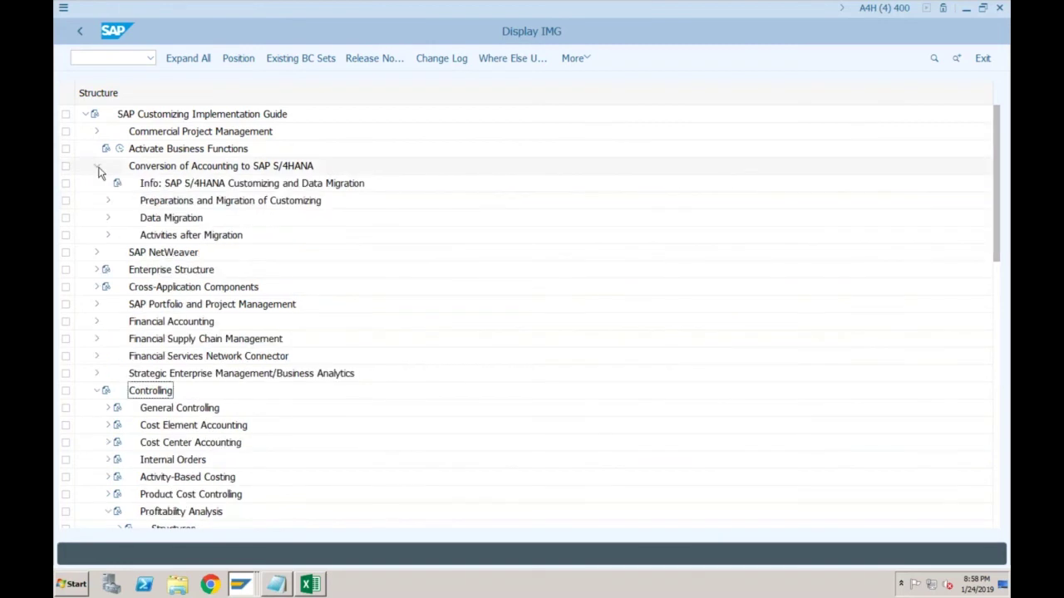
left_click(108, 201)
left_click(119, 305)
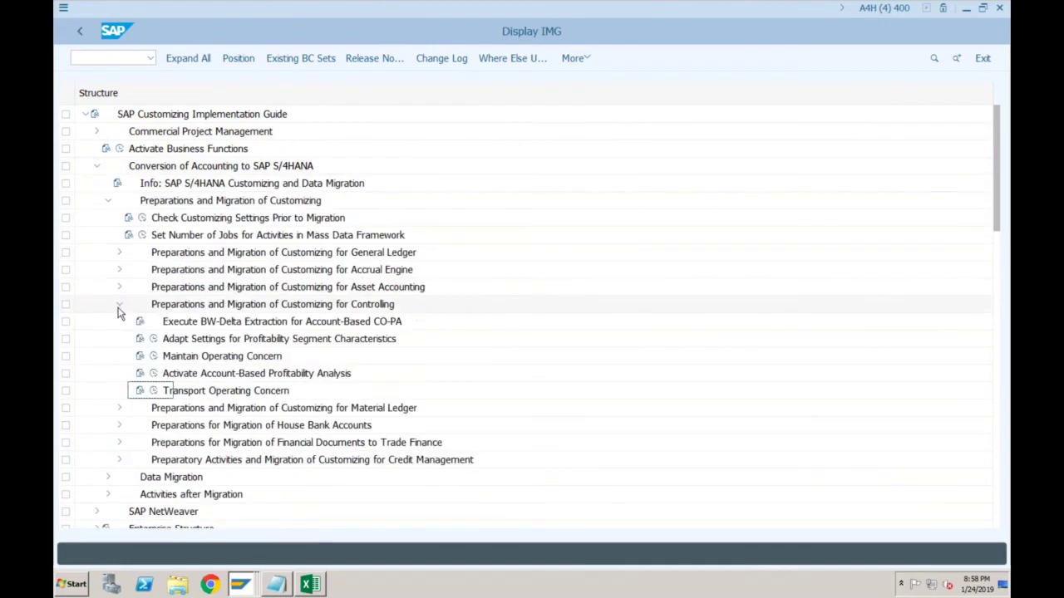
left_click(154, 374)
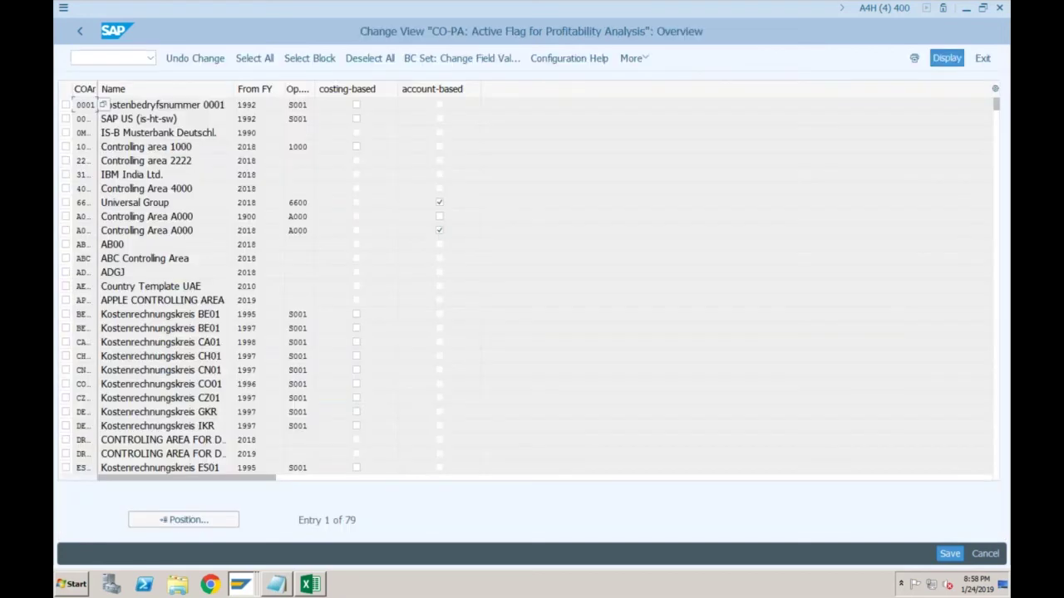
Position the CO-PA Active Flag list to controlling area SF01
left_click(165, 521)
type("sf")
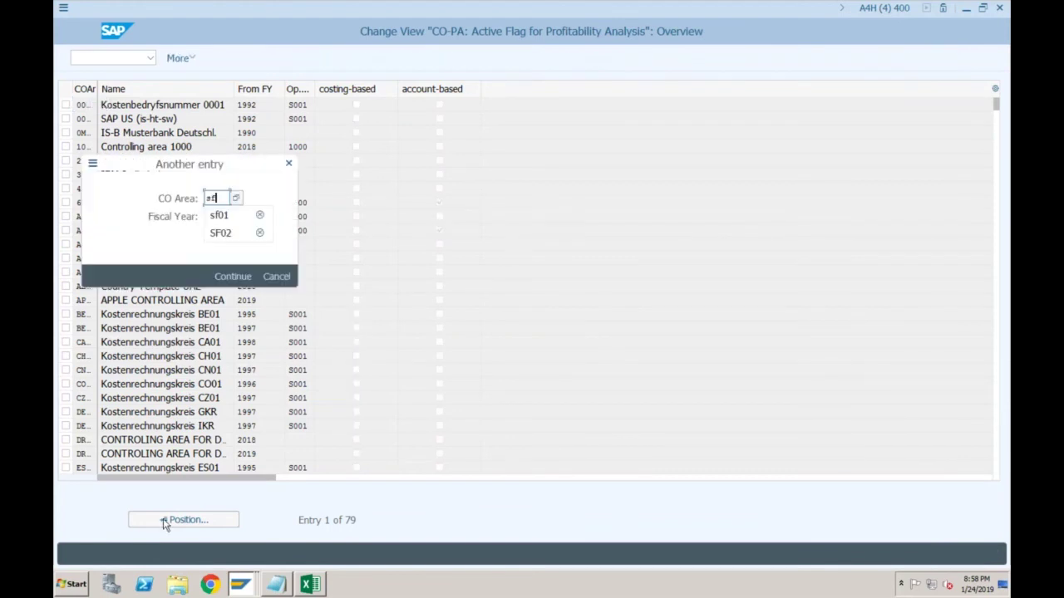
key("Return")
Back in SPRO, collapse the conversion branches and expand Structures > Define Operating Concern
left_click(117, 60)
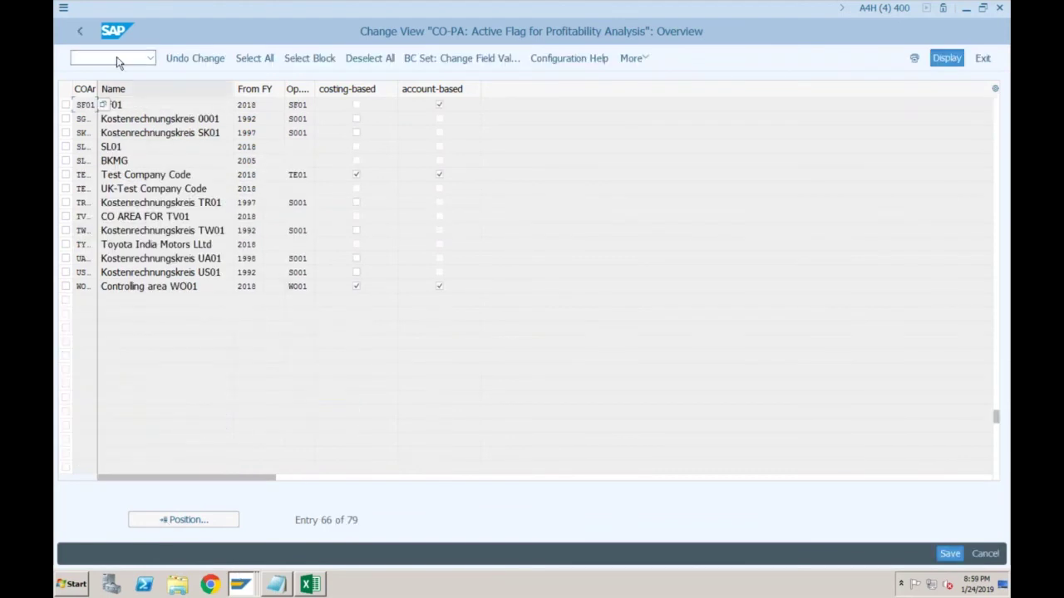
left_click(80, 31)
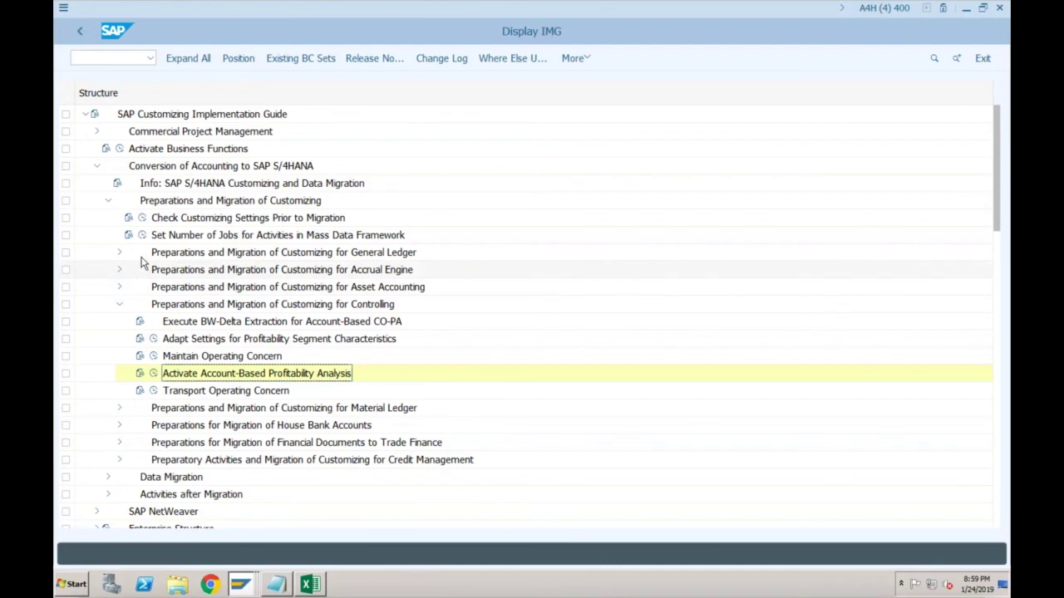
left_click(109, 203)
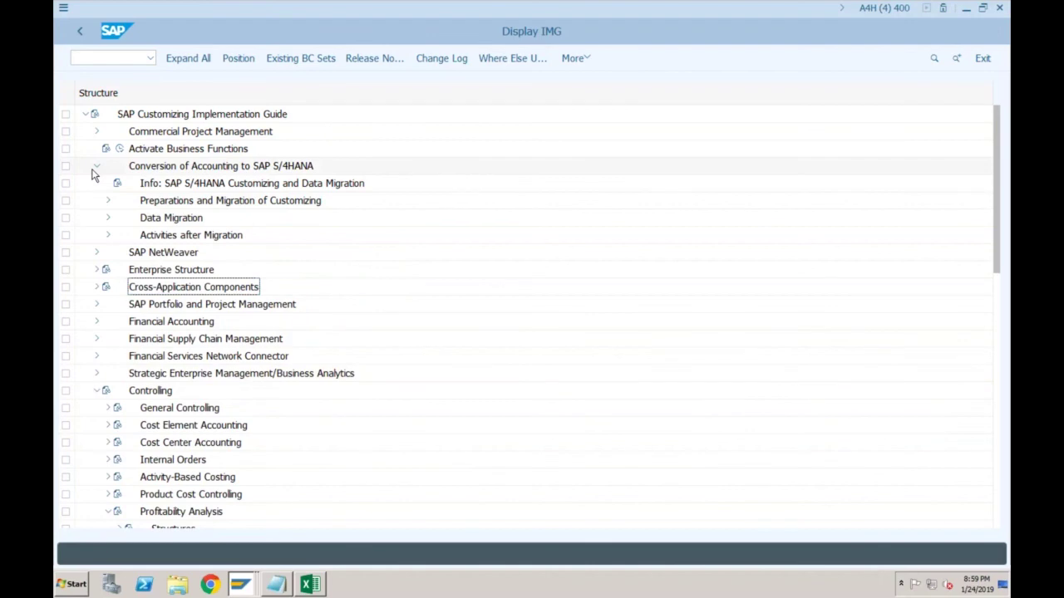
left_click(95, 168)
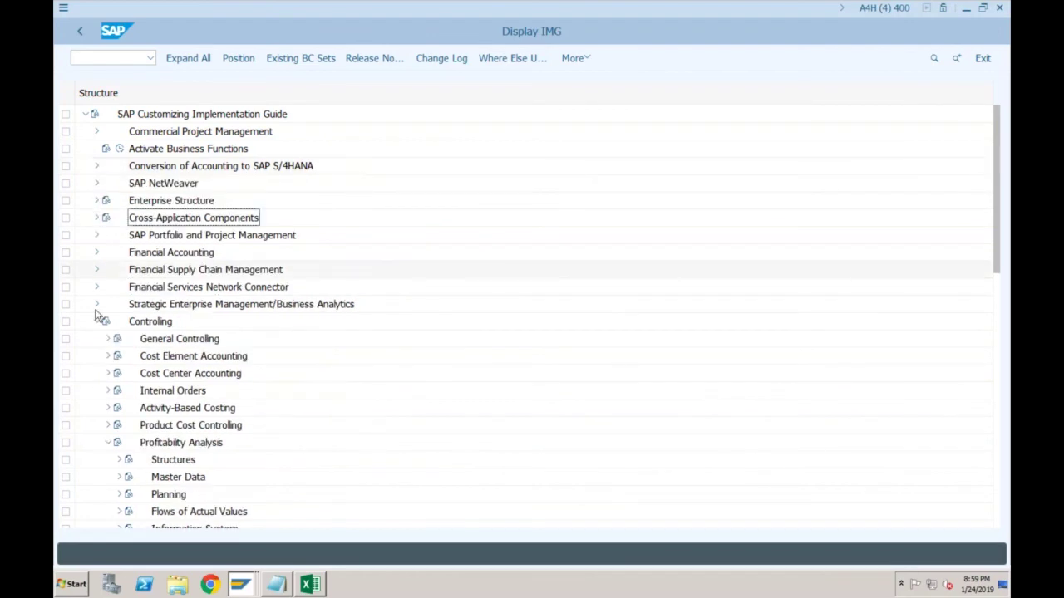
left_click(119, 461)
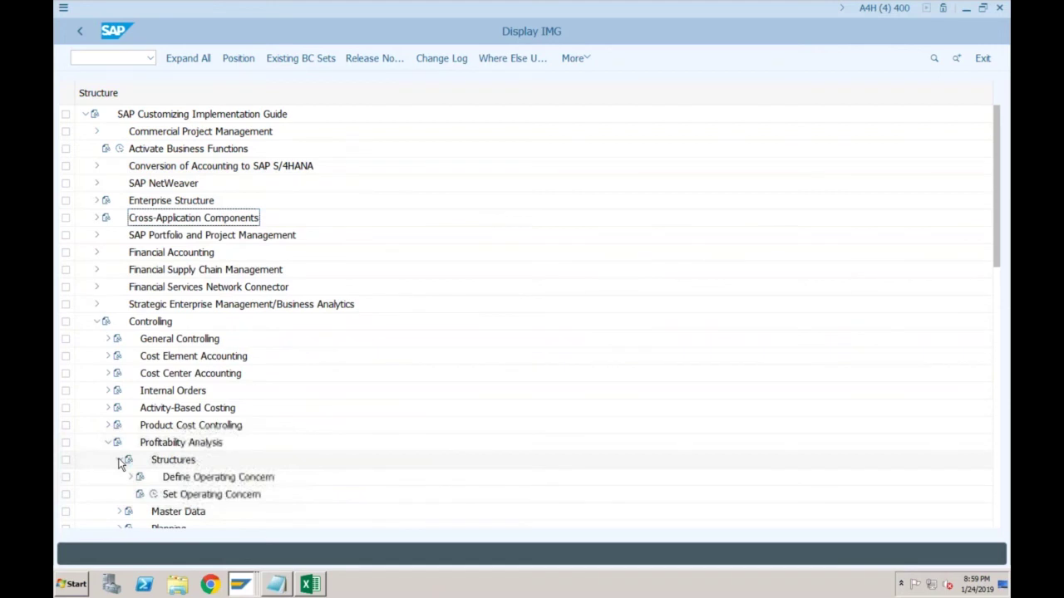
left_click(131, 477)
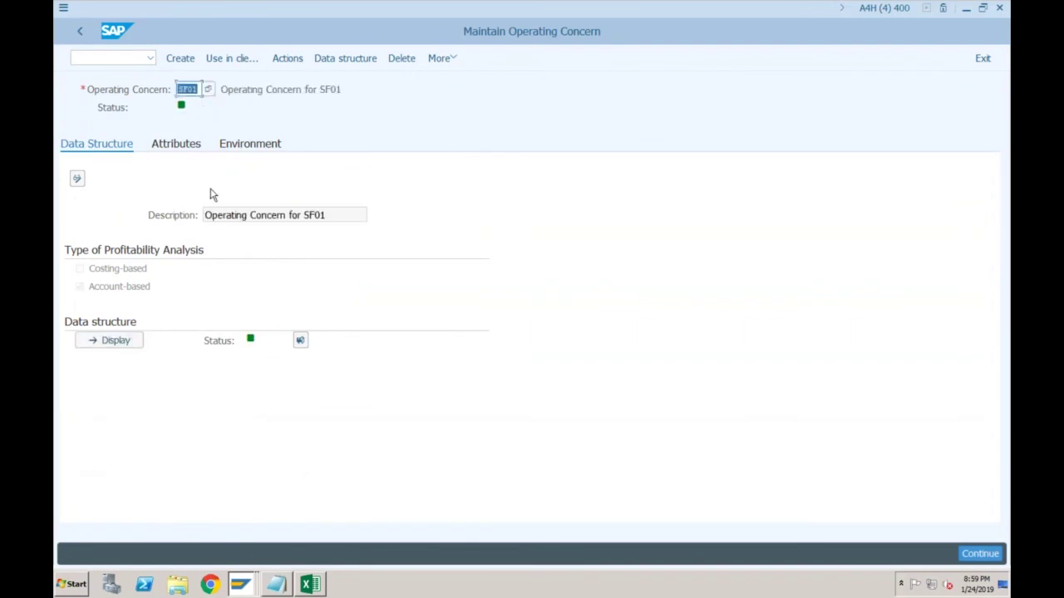
Display the SF01 operating concern's data structure characteristics, then go back to the guide tree
left_click(119, 343)
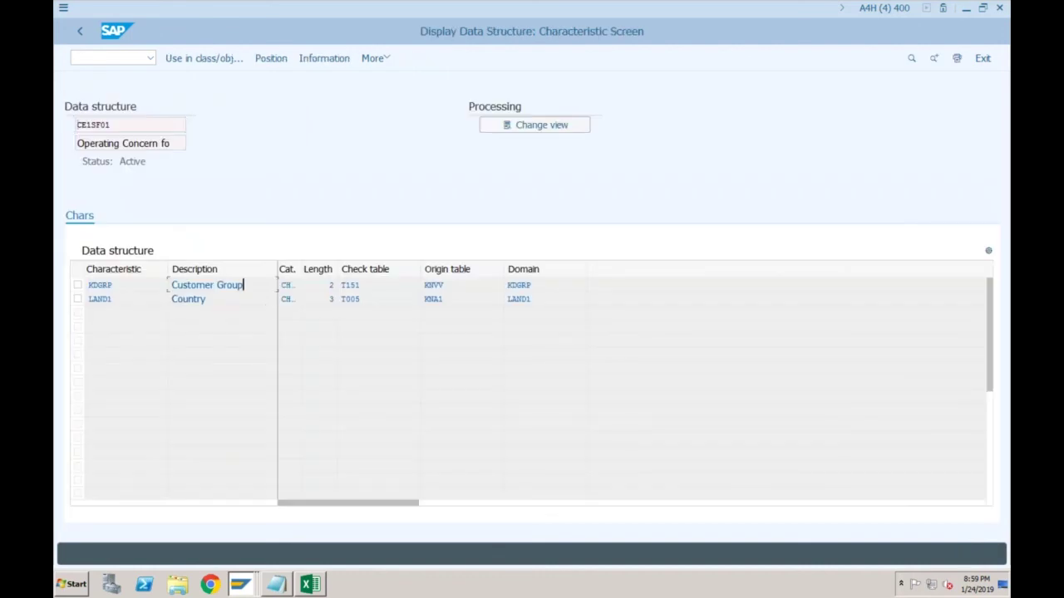
left_click(258, 295)
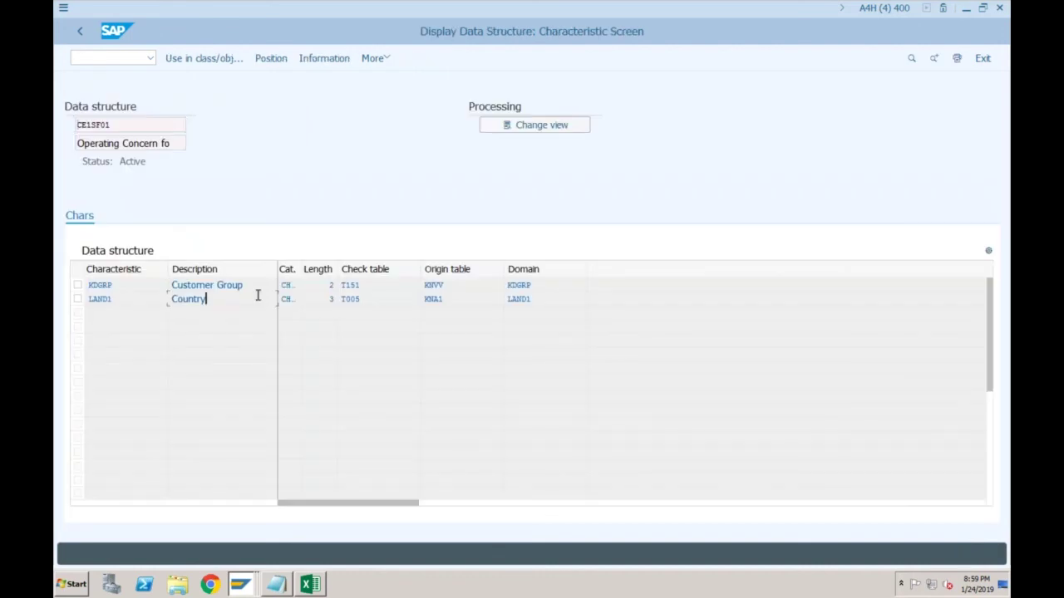
left_click(81, 32)
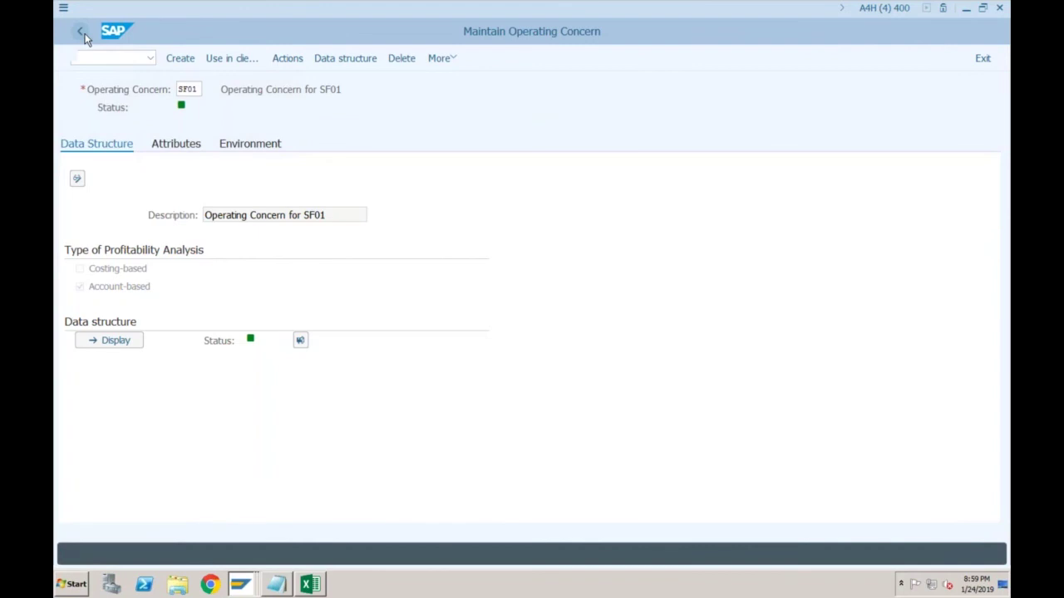
left_click(85, 33)
Enter /nokkp to open controlling area maintenance
left_click(108, 60)
type("/nokkp")
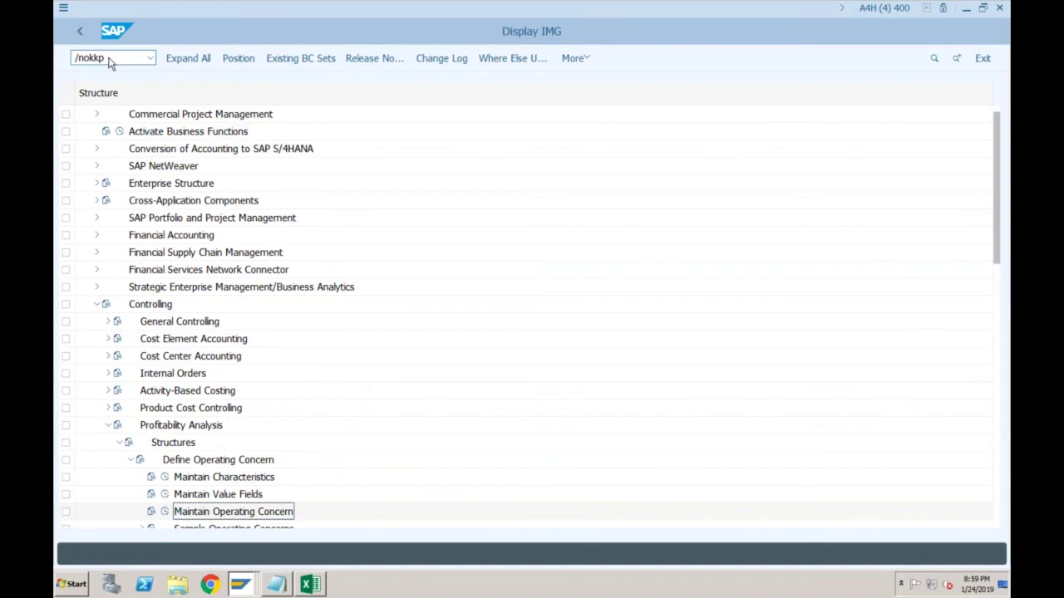
key("Return")
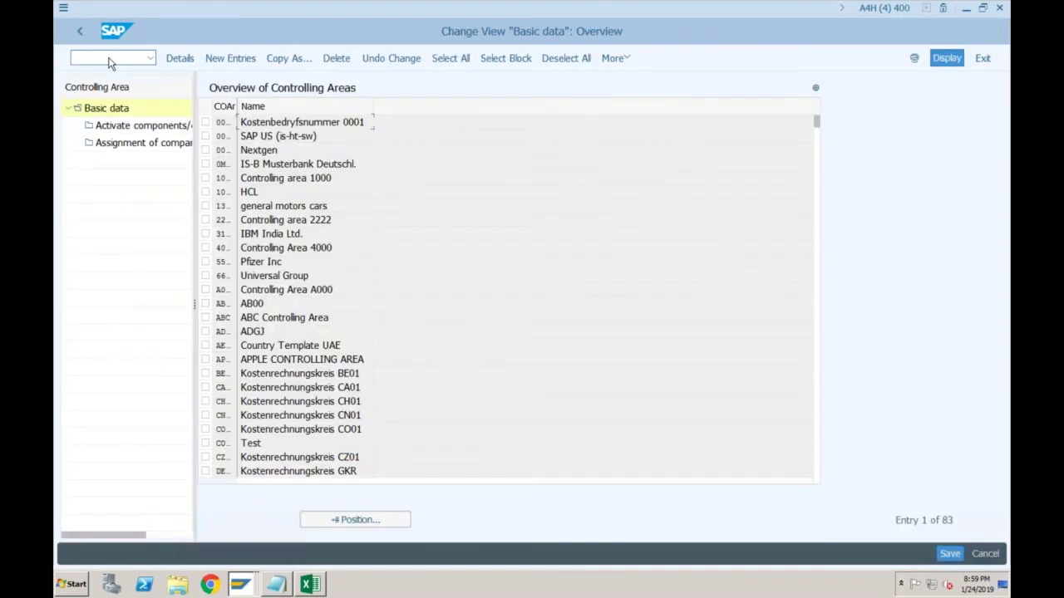
Position OKKP to SF01 and review its activated components and control indicators
left_click(354, 519)
type("sf01")
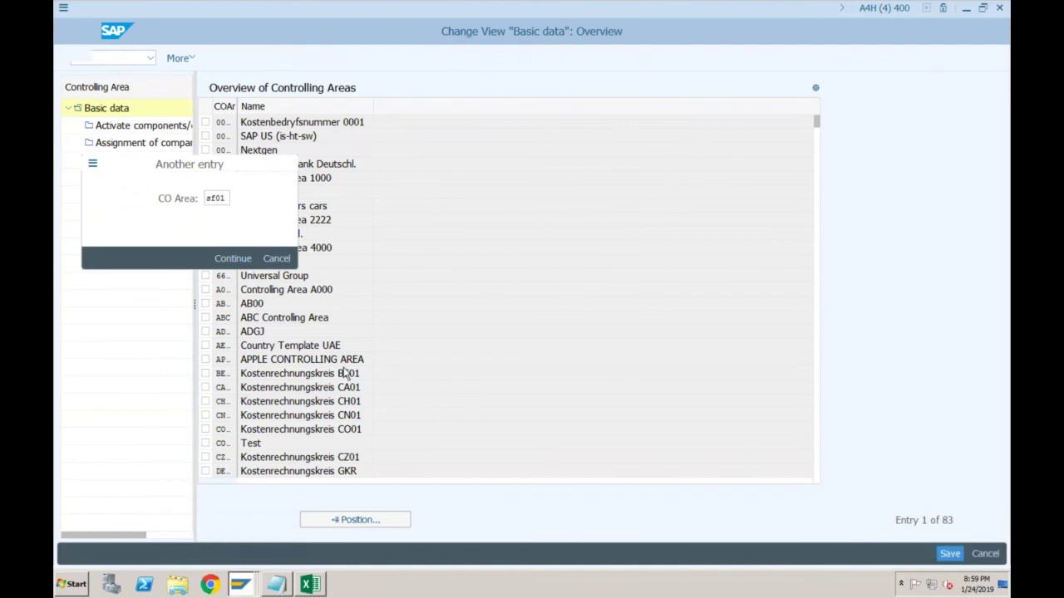
key("Return")
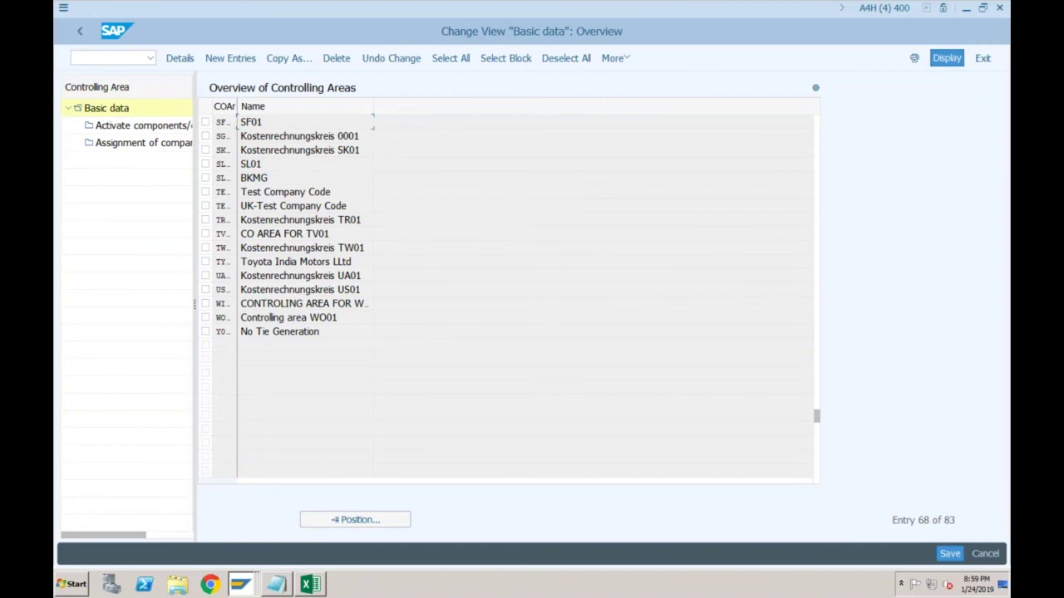
double_click(137, 124)
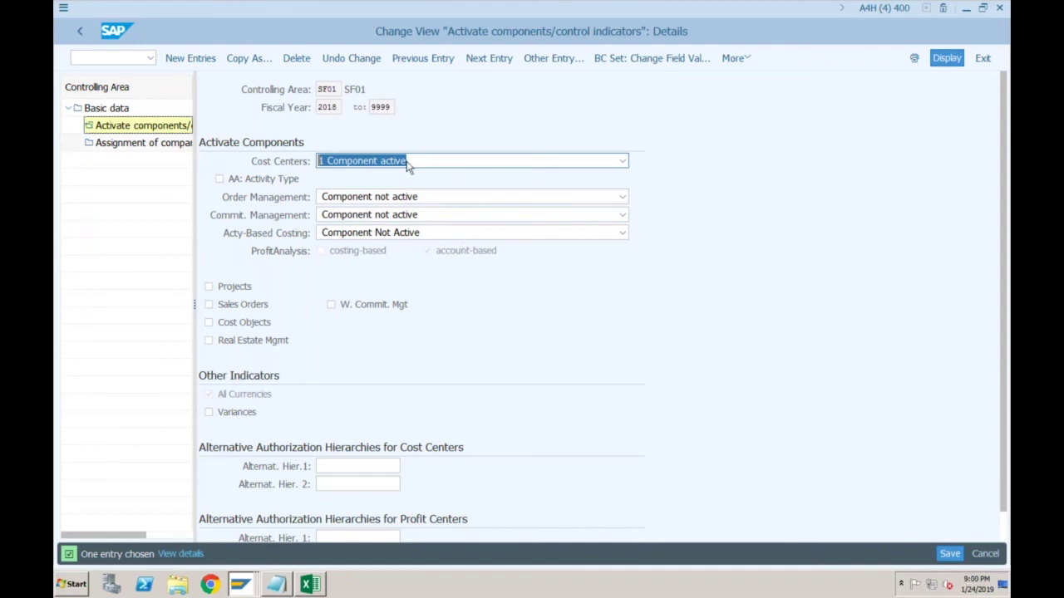
left_click(332, 89)
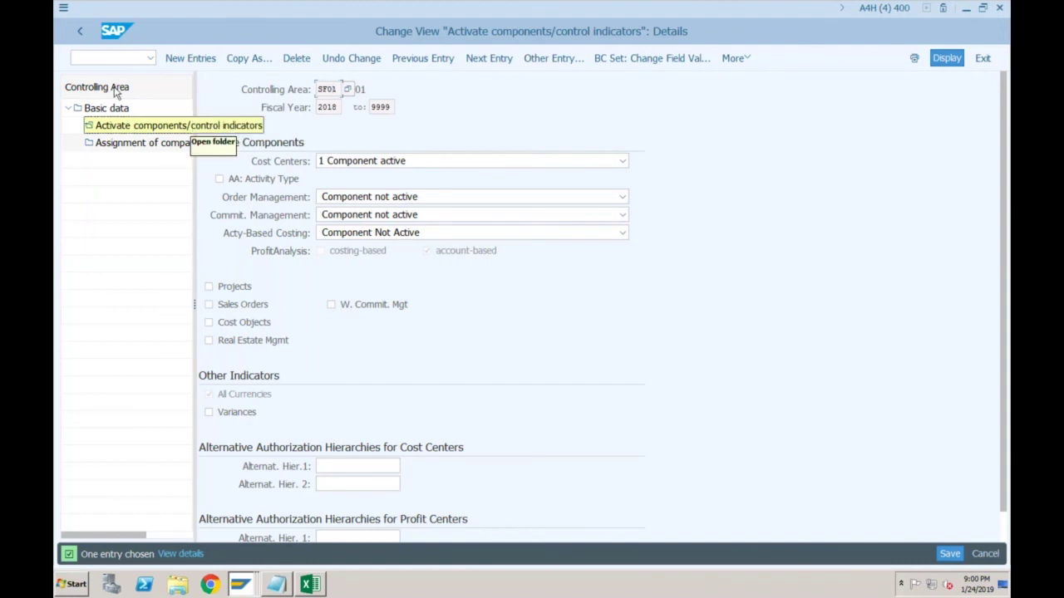
Back out of the SF01 controlling area settings and begin entering SPRO
left_click(83, 31)
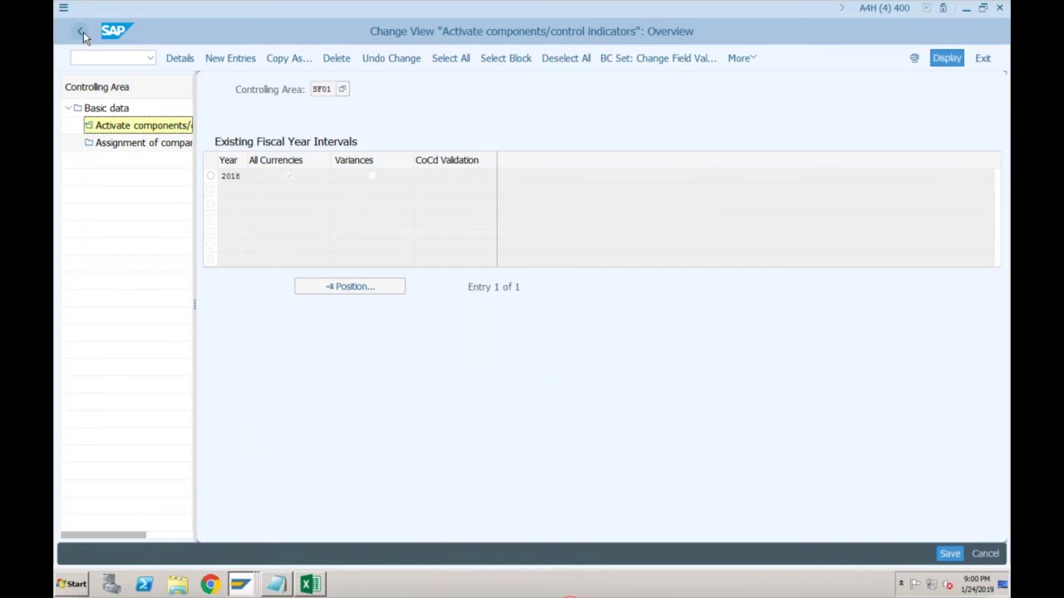
left_click(83, 32)
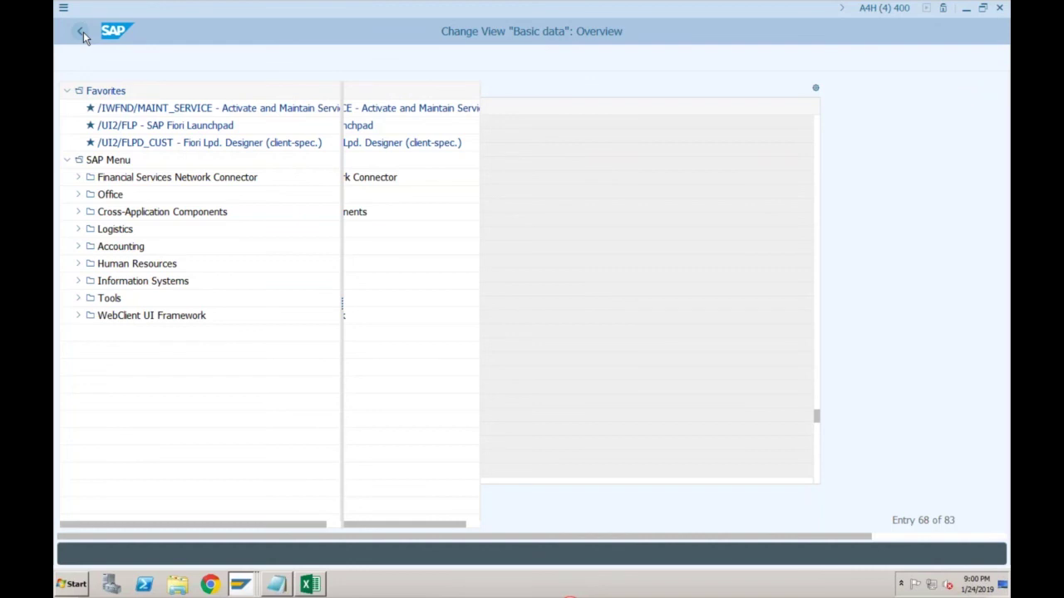
left_click(108, 58)
type("sp")
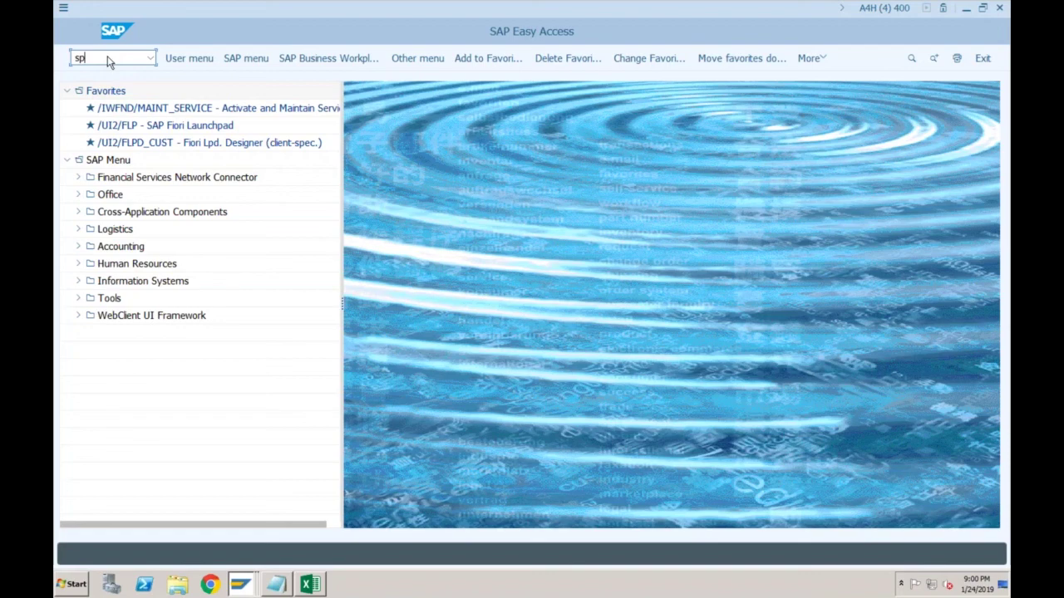
Open SPRO, run Maintain Operating Concern from the migration activities, and return to the tree
type("ro")
key("Return")
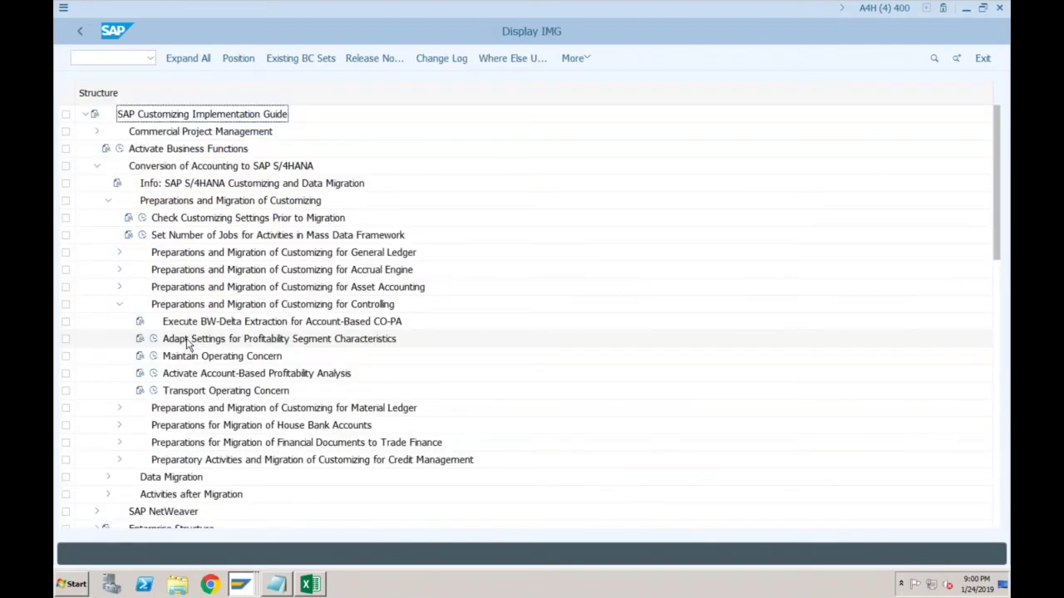
double_click(189, 356)
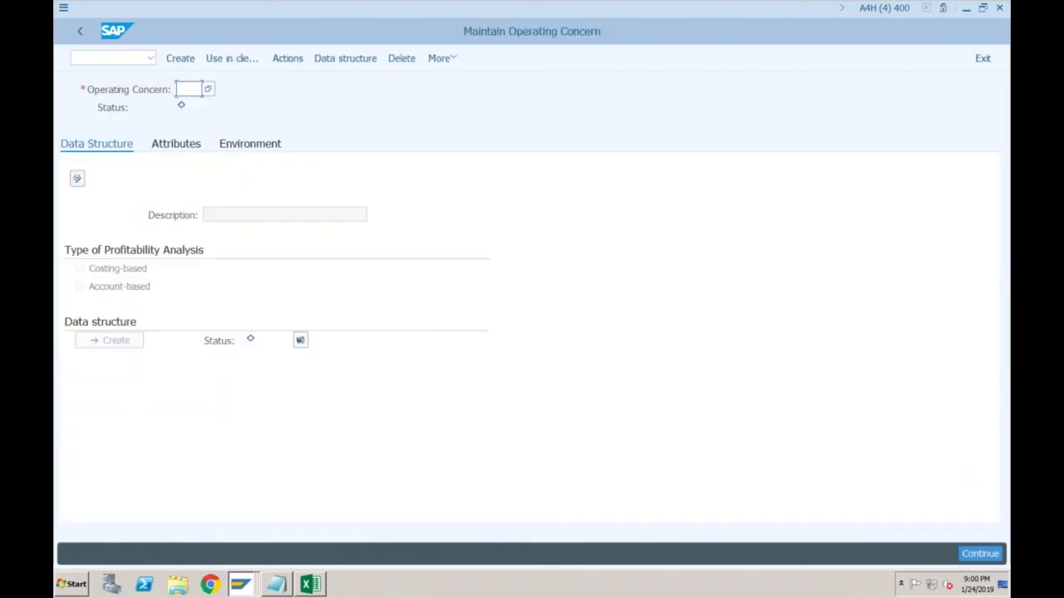
left_click(79, 32)
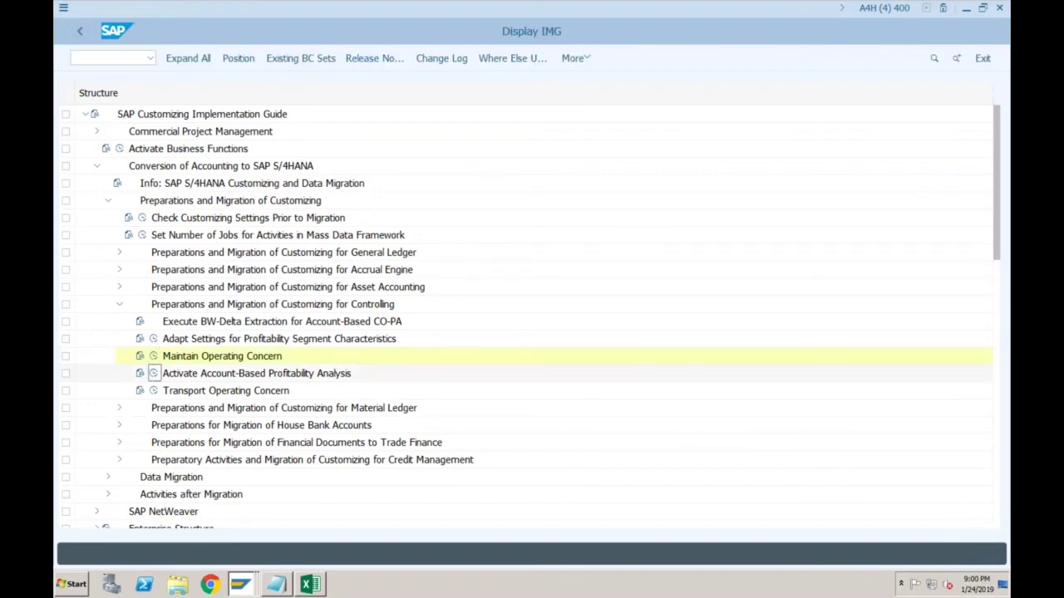
Check SF01's account-based flag and operating concern in the activation list, then go back
left_click(153, 373)
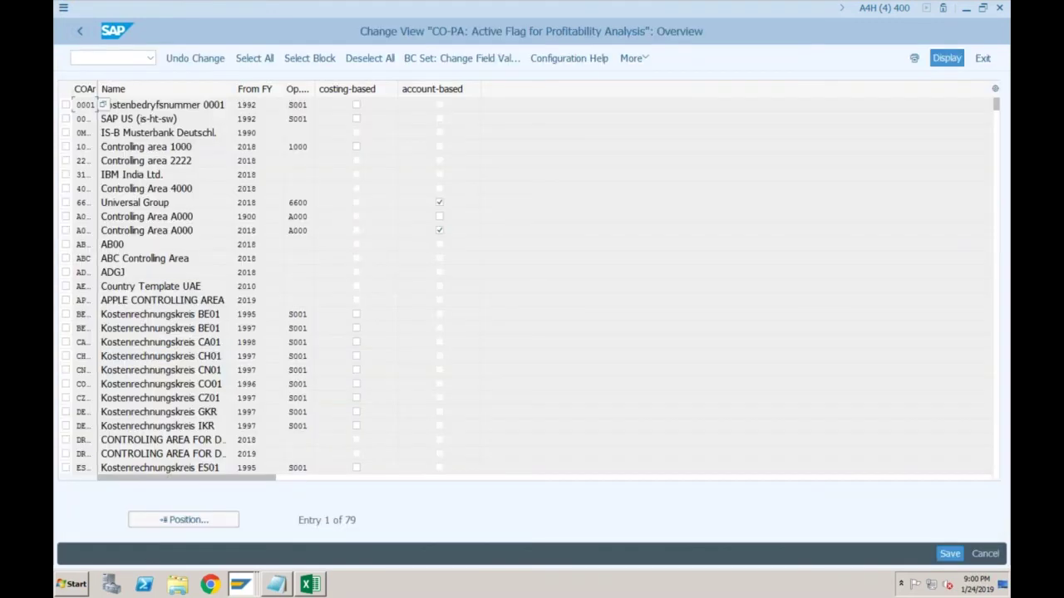
left_click(180, 520)
type("sf01")
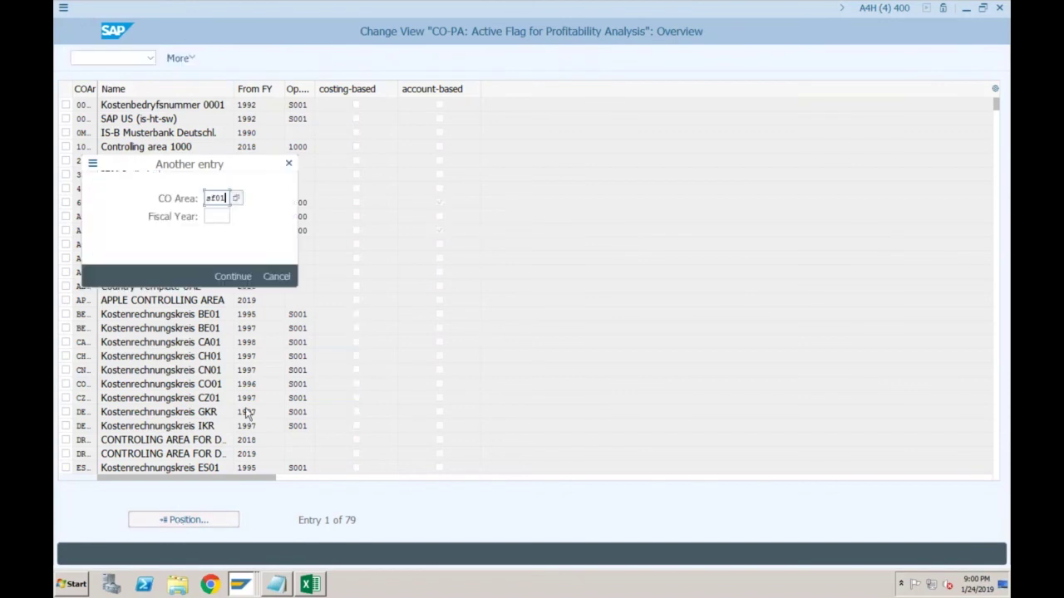
key("Return")
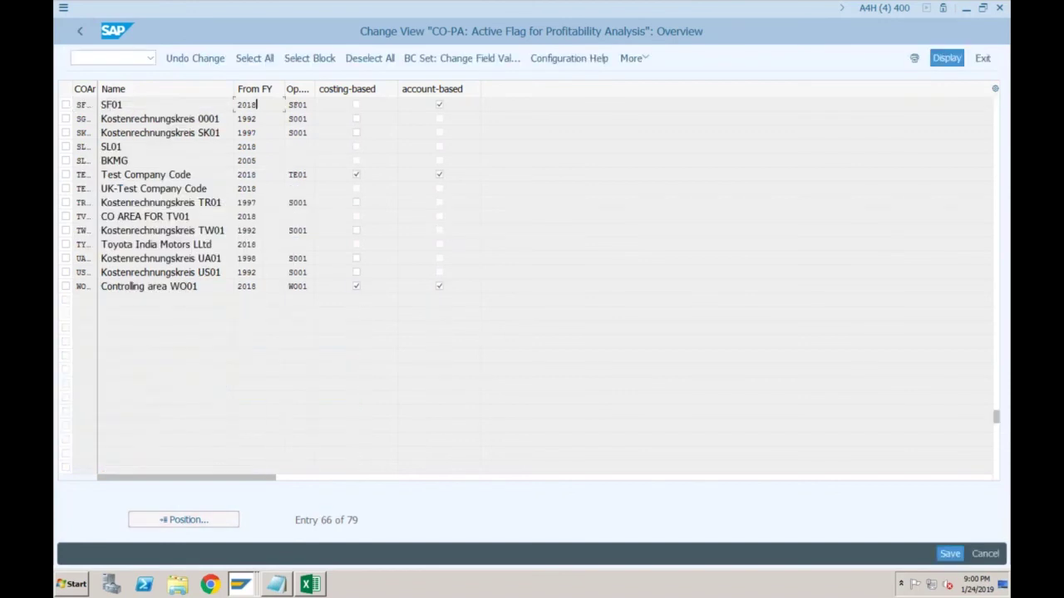
left_click(305, 105)
left_click(80, 32)
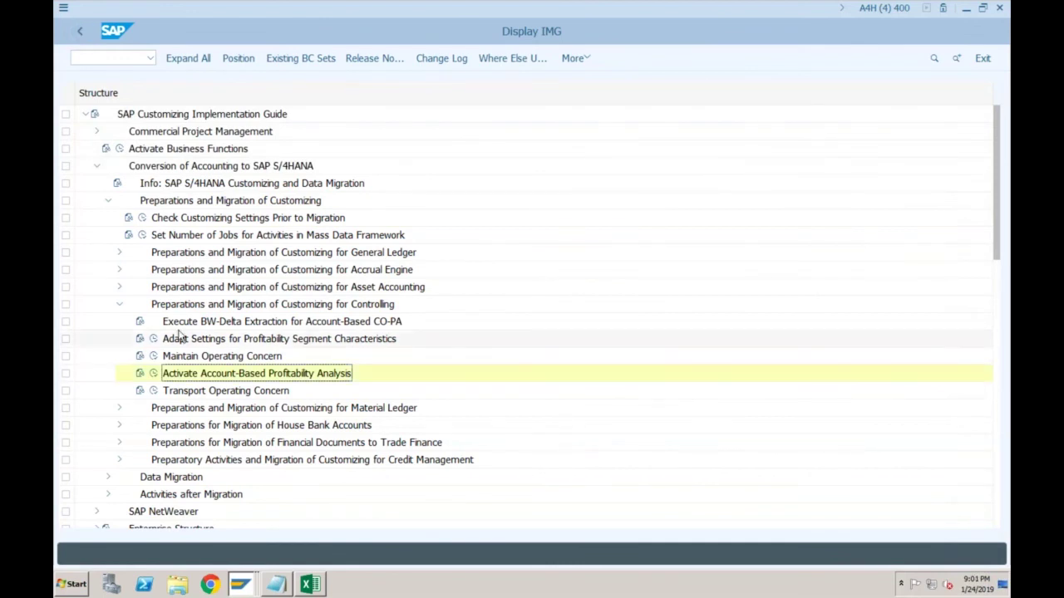
Collapse the migration branches and run Maintain Operating Concern under Profitability Analysis
left_click(117, 305)
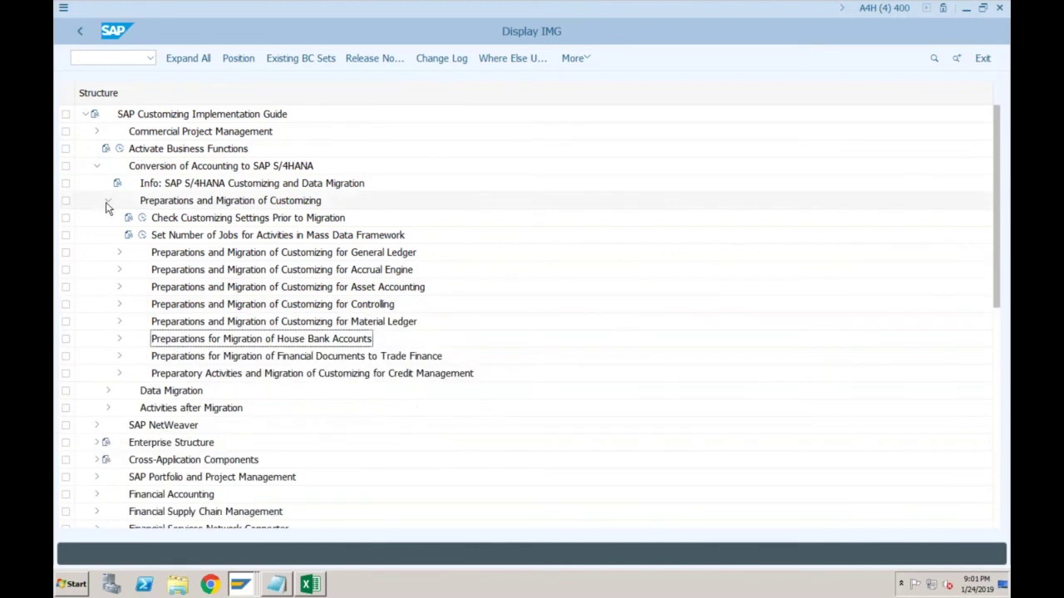
left_click(107, 202)
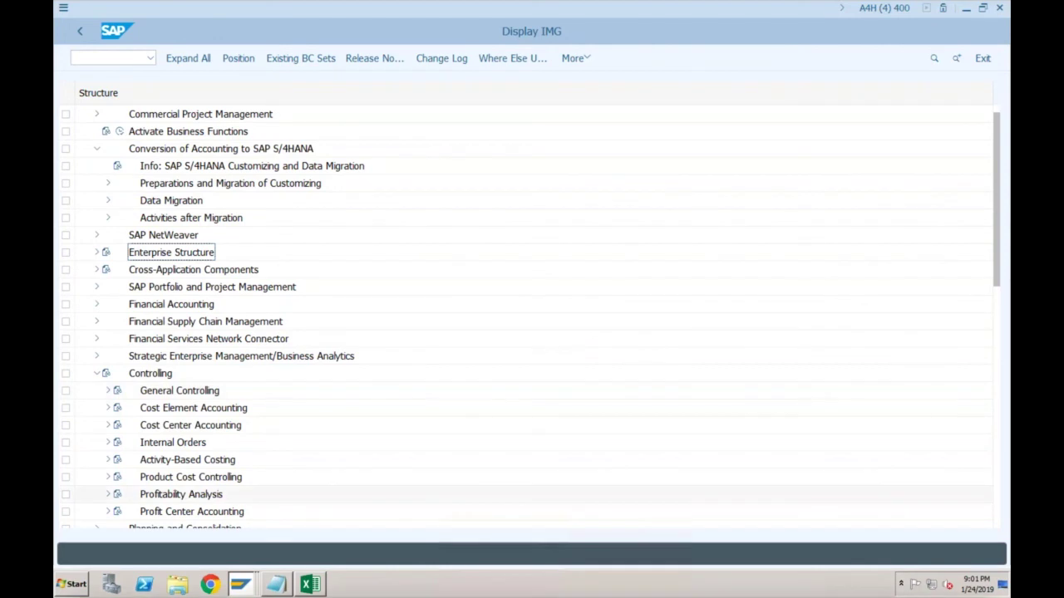
left_click(107, 494)
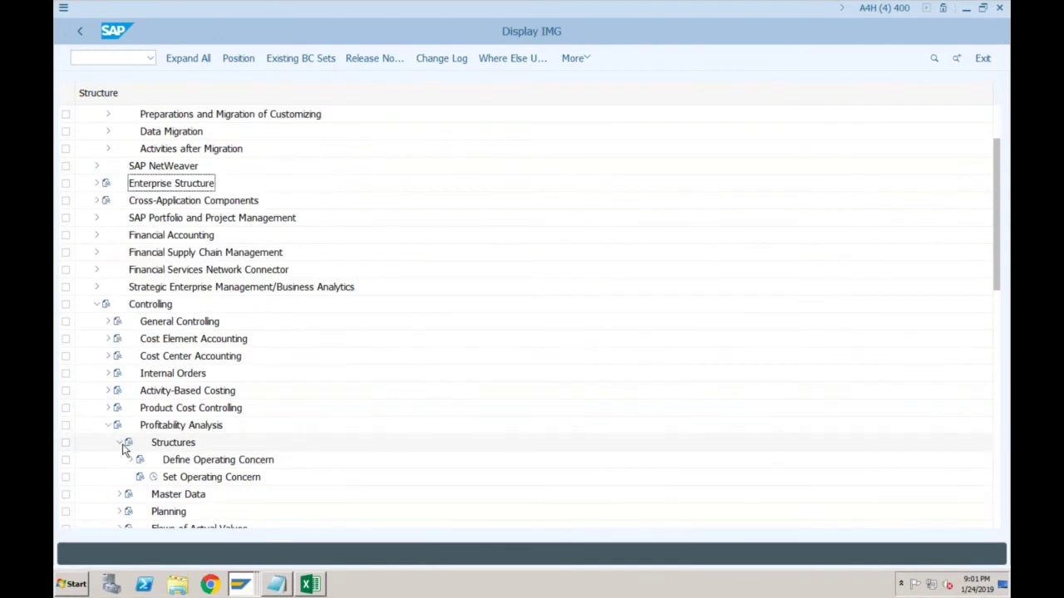
left_click(130, 460)
left_click(165, 494)
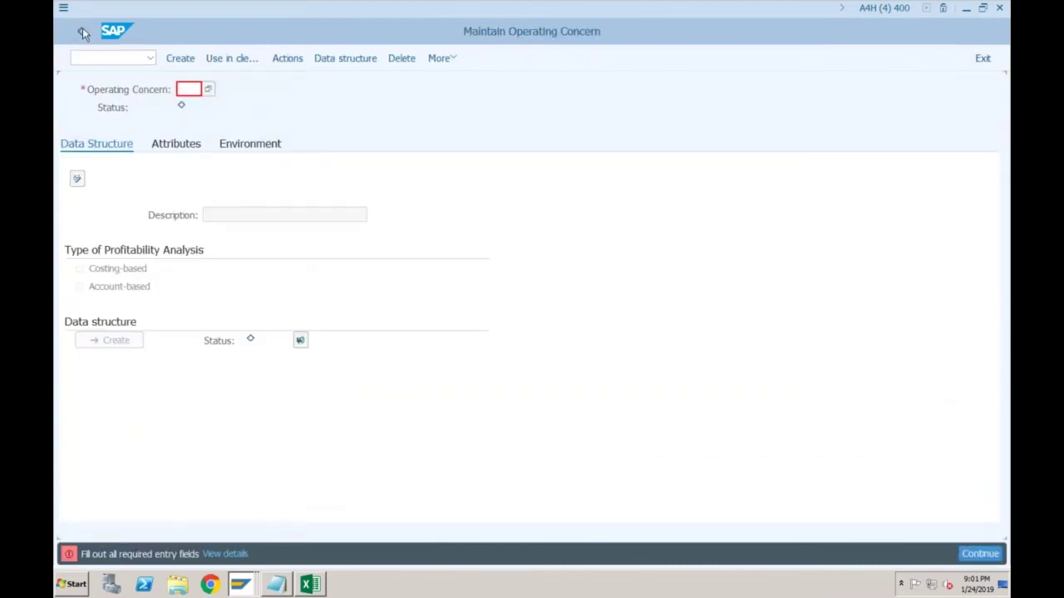
Exit the Maintain Operating Concern screen with /n
left_click(80, 32)
left_click(190, 94)
left_click(100, 59)
type("/n")
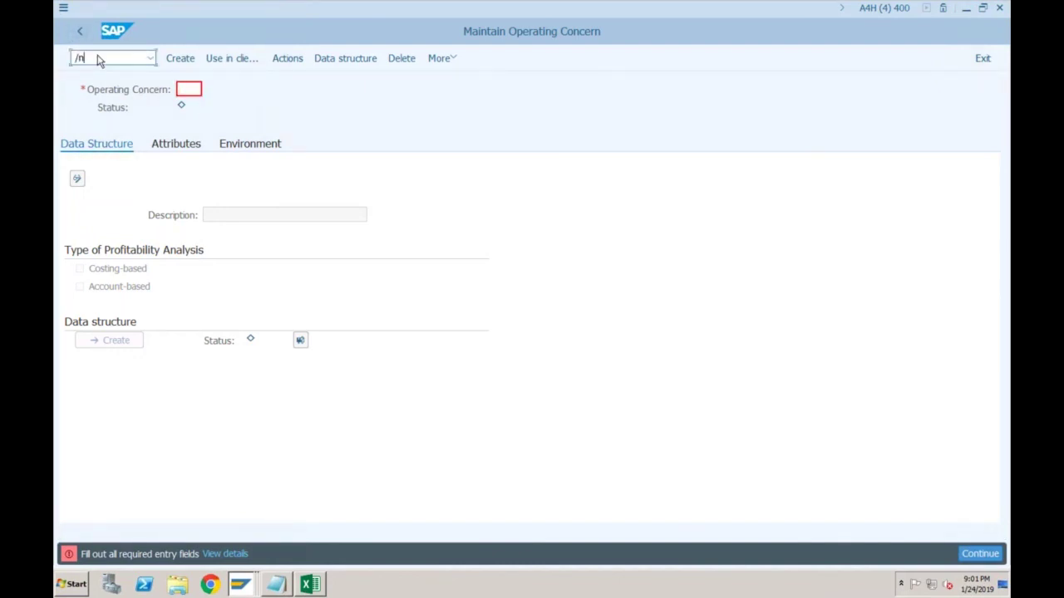
key("Return")
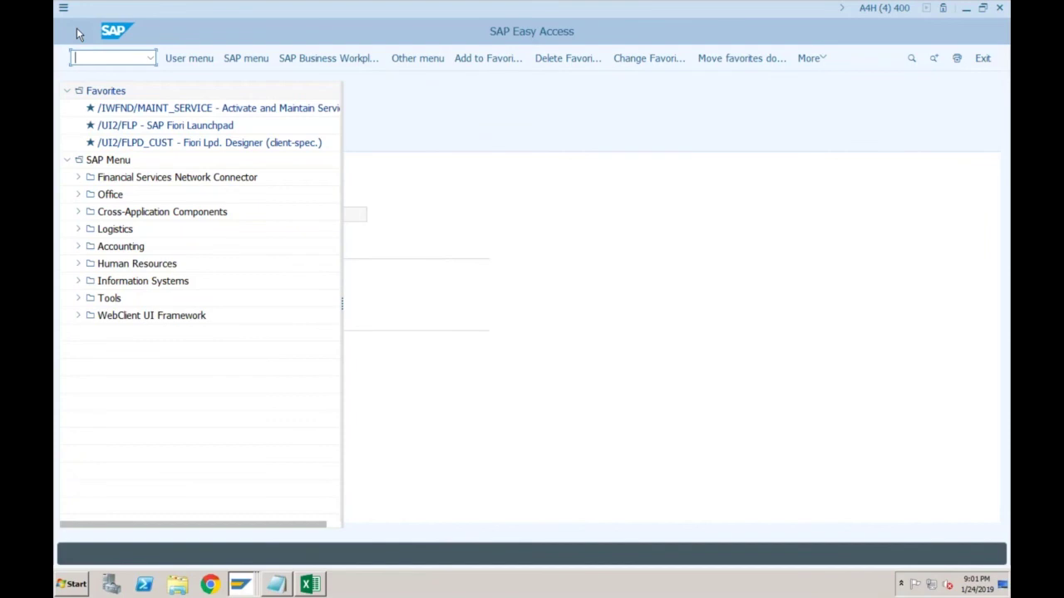
Log on again with the saved user name and the account password
key("alt+space")
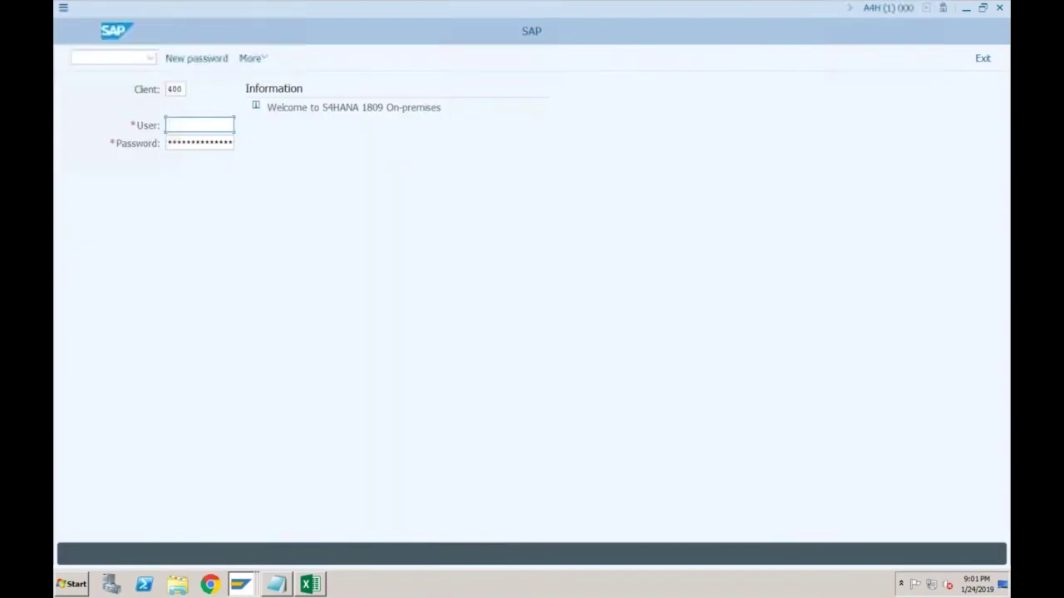
key("BackSpace")
key("Down")
key("Return")
key("Tab")
type("**************")
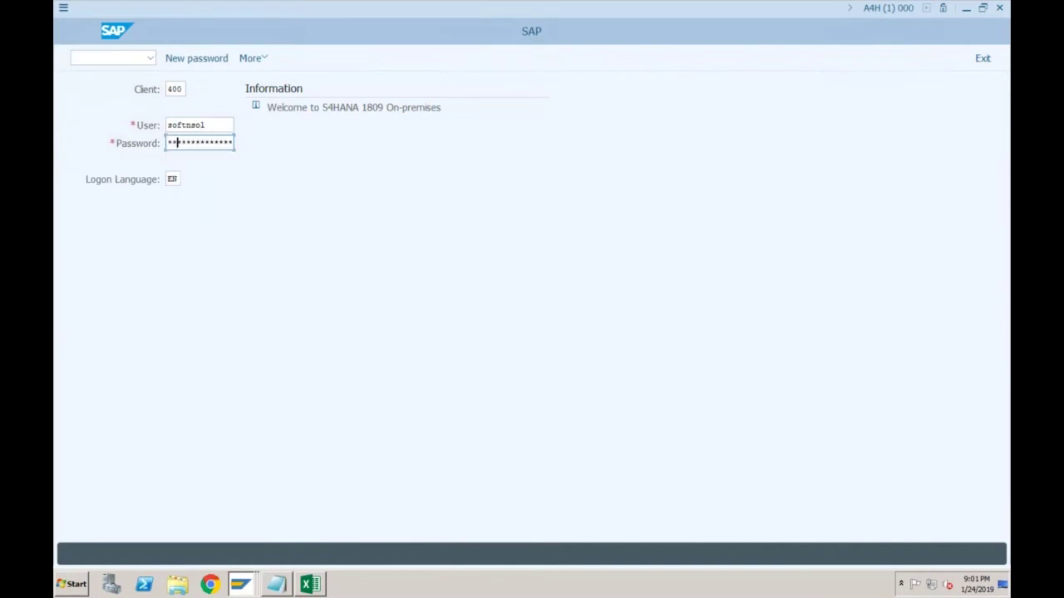
type("*******")
key("Return")
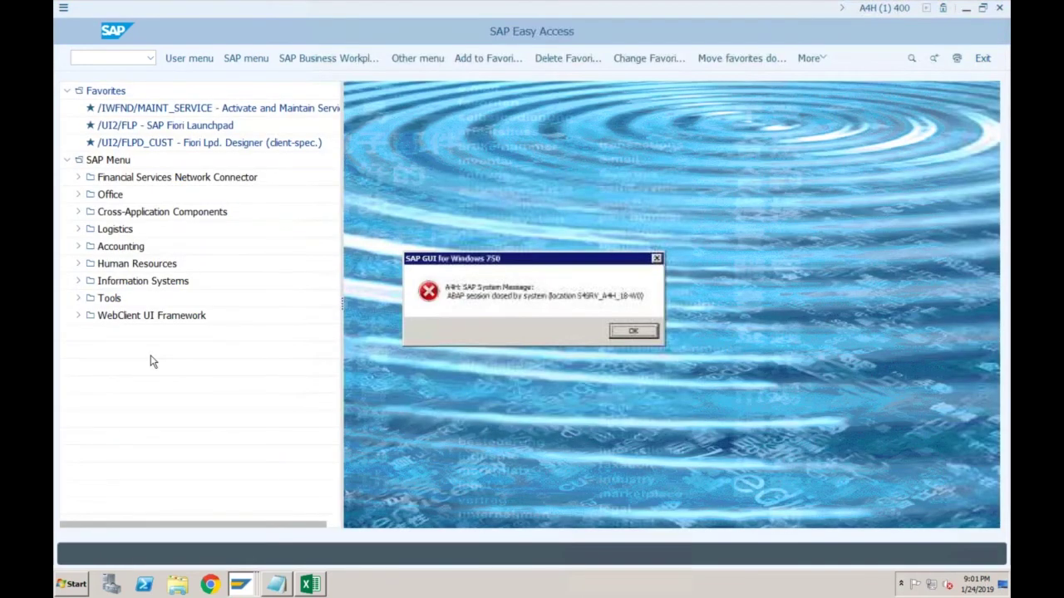
Start the invoice entry and fill the header: customer 16, date 24012019, amount 1000
key("Return")
left_click(126, 60)
type("SPRO")
key("Return")
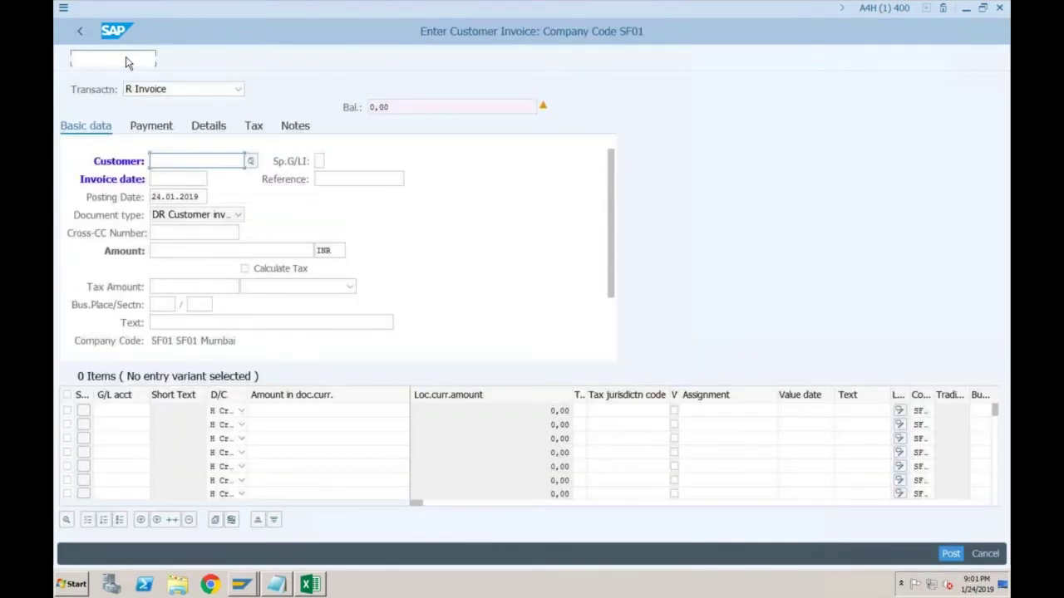
type("16")
key("Tab")
type("24012019")
key("Tab")
key("Tab")
key("Tab")
key("Tab")
type("1000")
key("Tab")
key("Tab")
key("Tab")
key("Tab")
Add line item G/L 400, amount 1000, cost center SF01-1, and post the invoice
key("Tab")
key("Tab")
key("Tab")
key("Tab")
key("Tab")
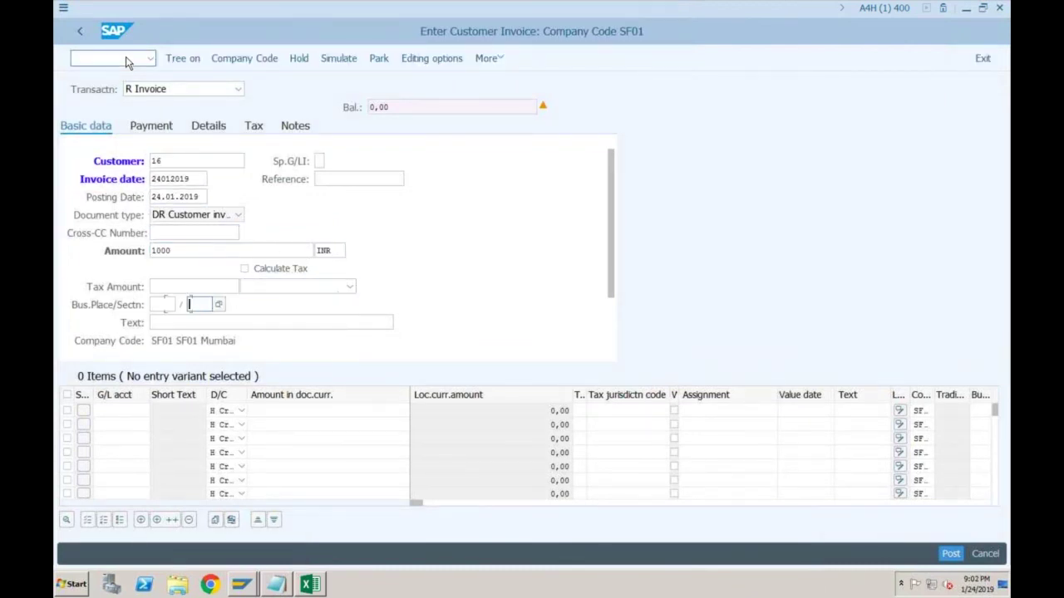
key("Tab")
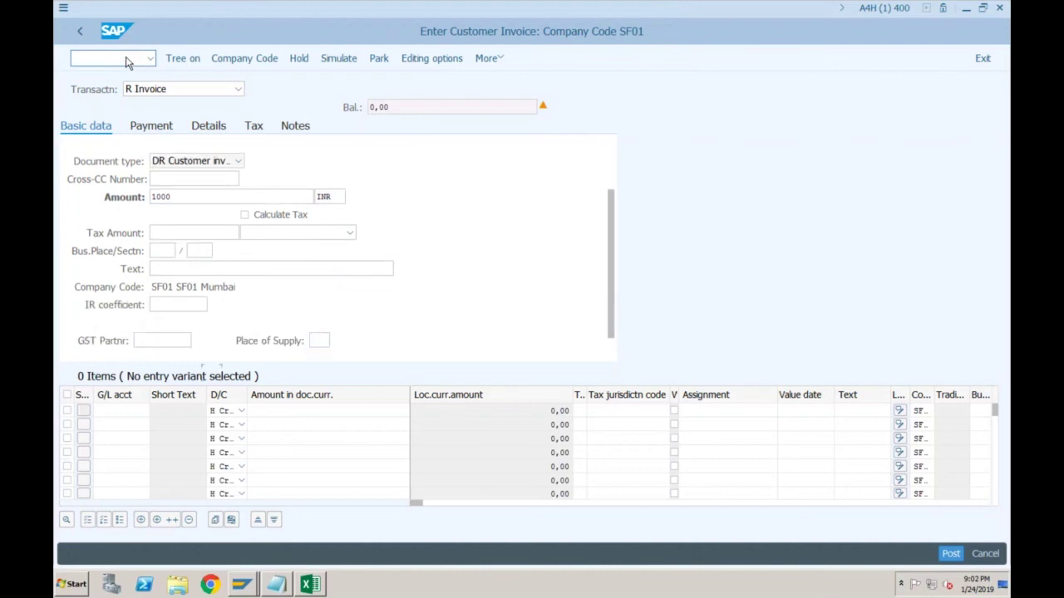
key("Tab")
type("400")
key("Tab")
key("Tab")
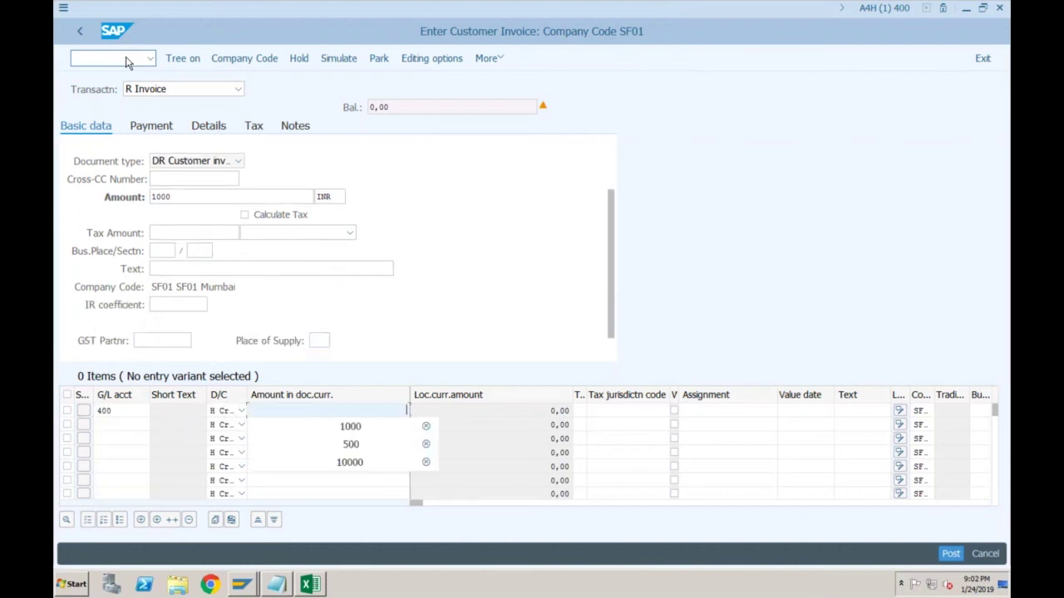
type("1000")
key("Tab")
key("Tab")
key("Tab")
key("Tab")
key("Tab")
key("Tab")
key("Tab")
key("Tab")
key("Tab")
key("Tab")
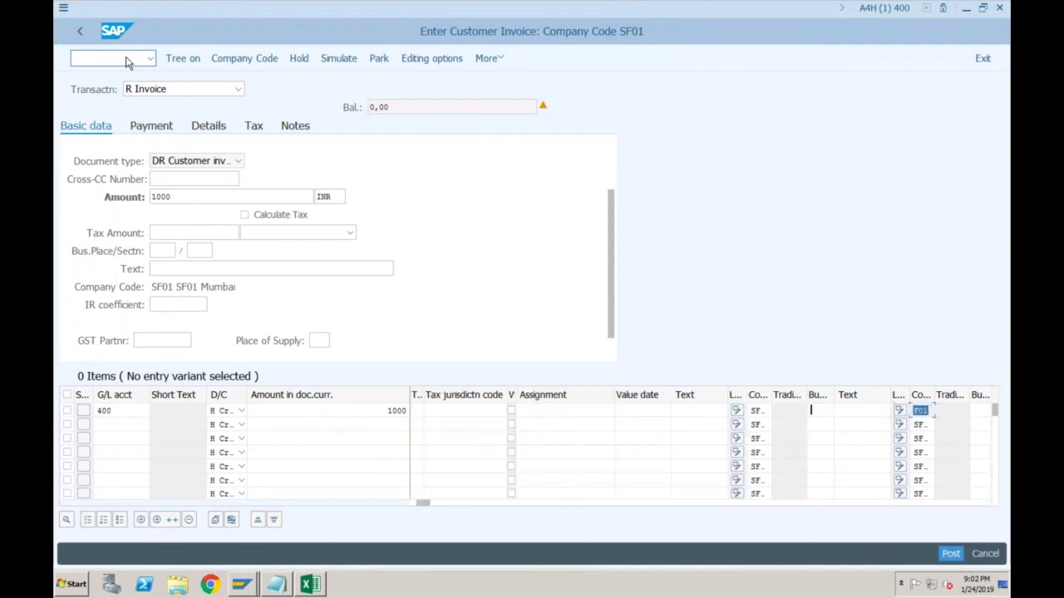
type("sf01-1")
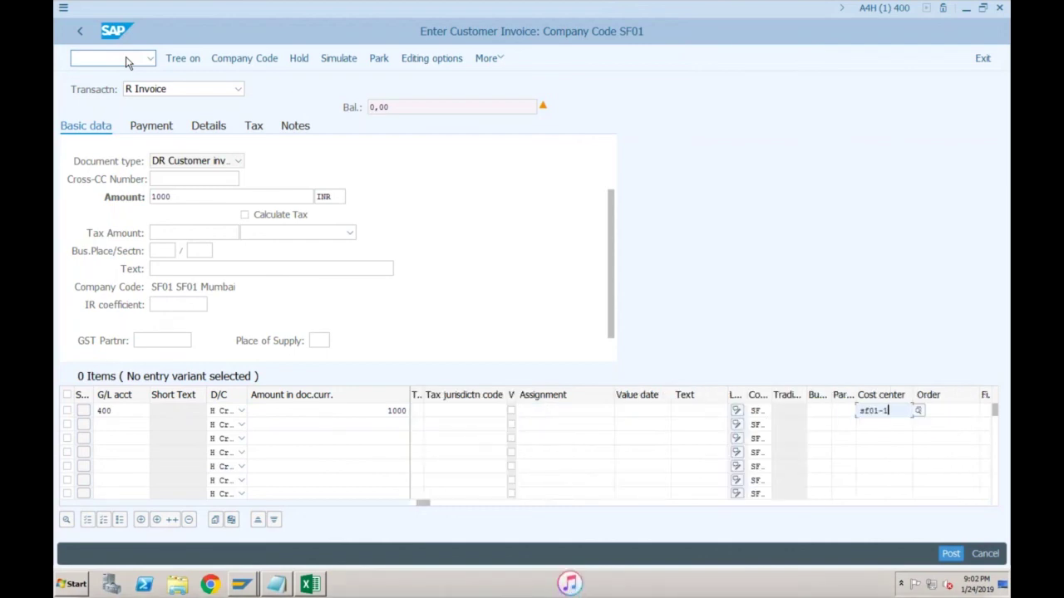
key("Return")
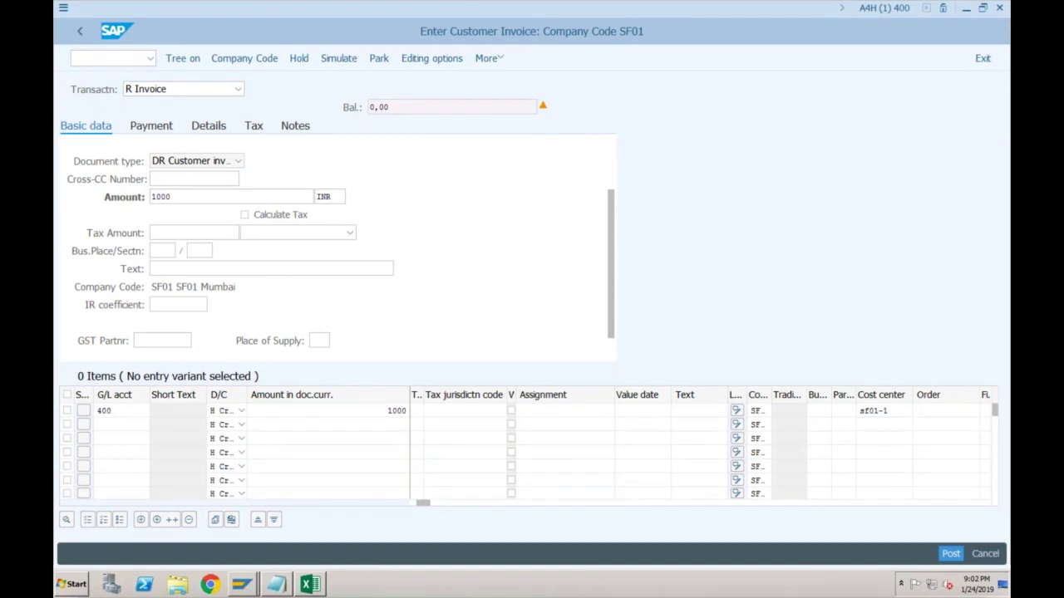
left_click(952, 556)
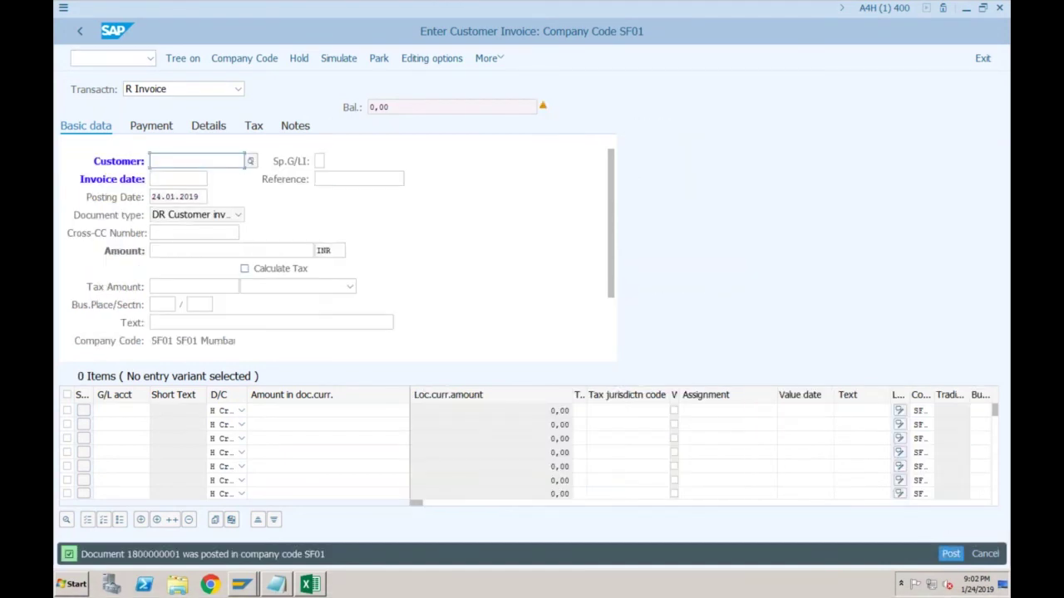
Open the general table display with /nse16n
left_click(119, 59)
type("/nse16n")
key("Return")
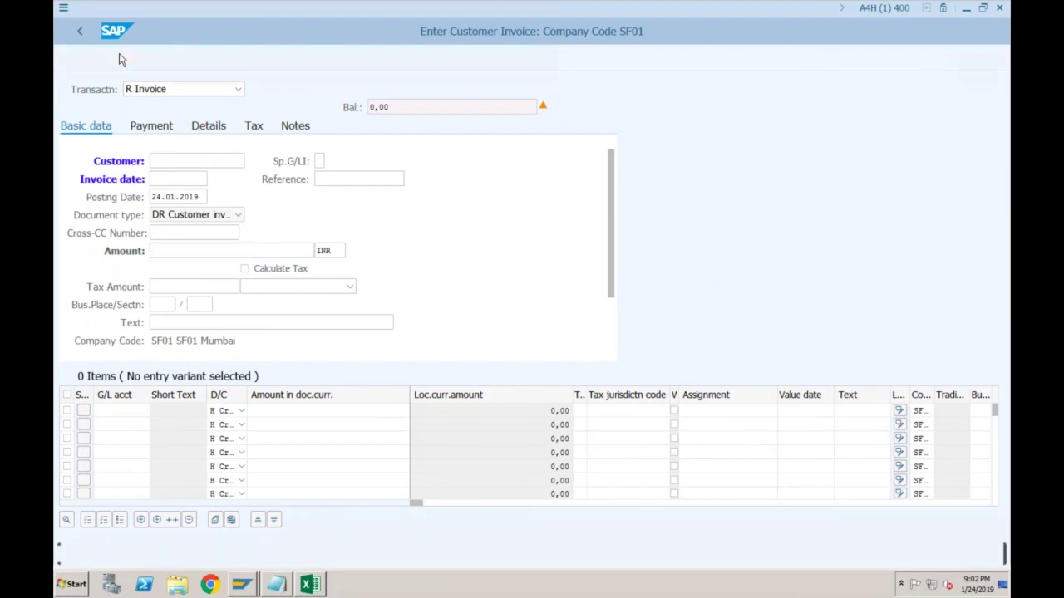
Select table ACDOCA from history and run the query online
key("BackSpace")
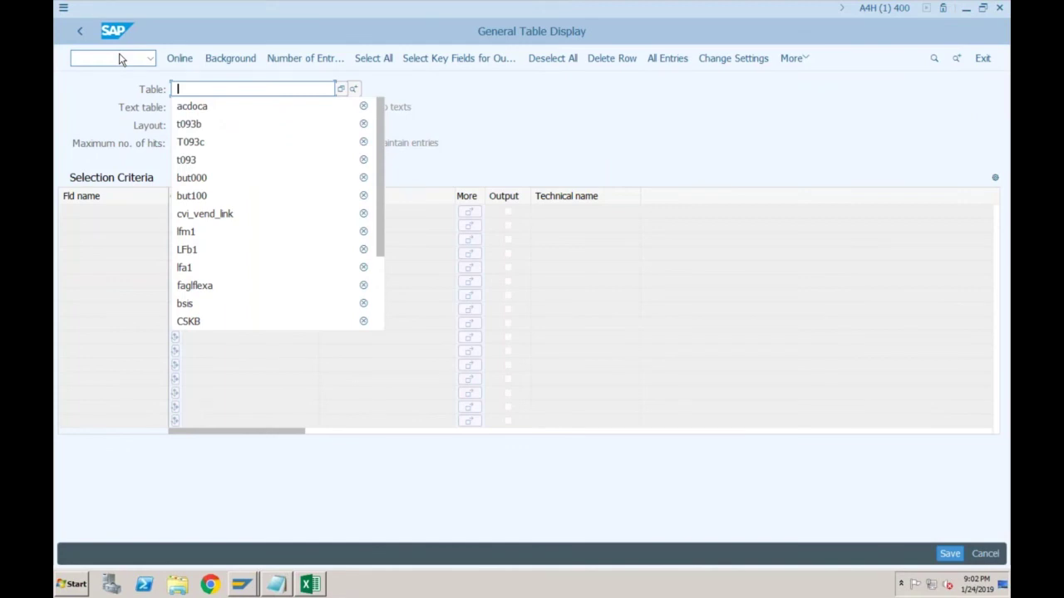
key("Down")
key("Return")
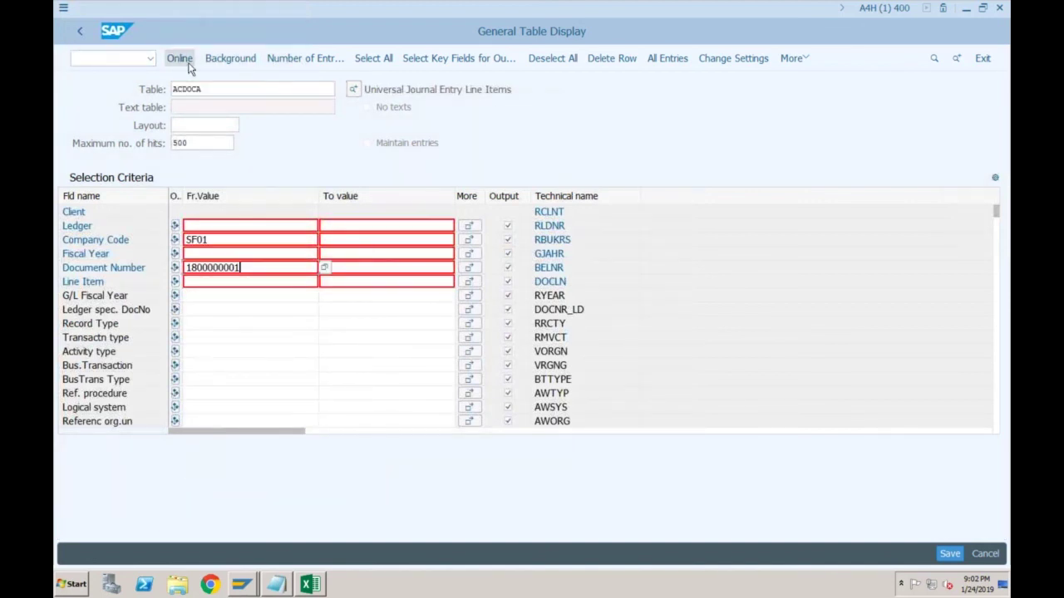
left_click(180, 59)
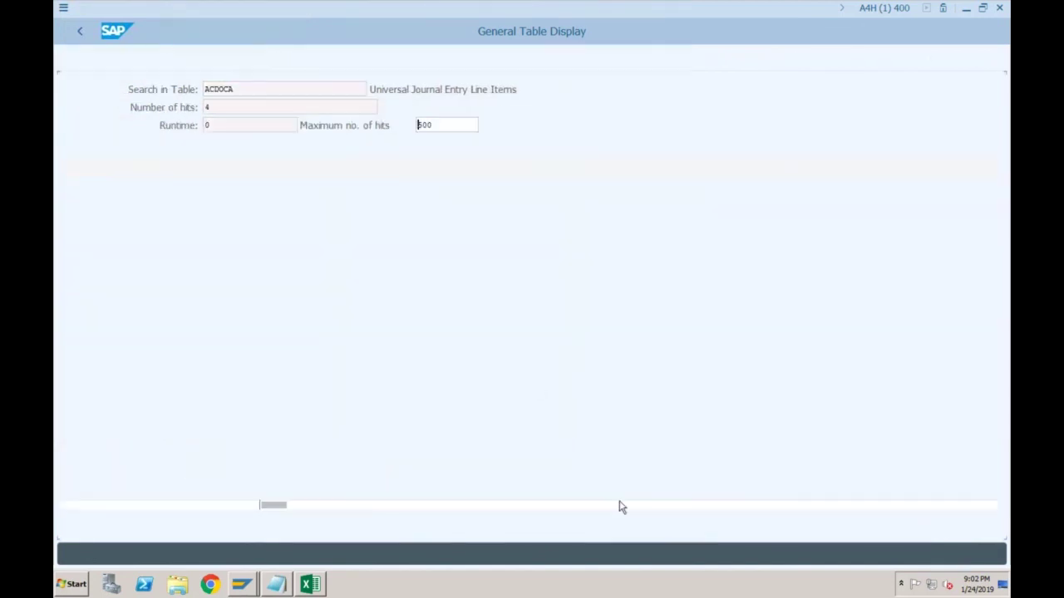
Scroll across the ACDOCA results to review cost center SF01-1, CGrp and Country columns
scroll(618, 519, "right", 3)
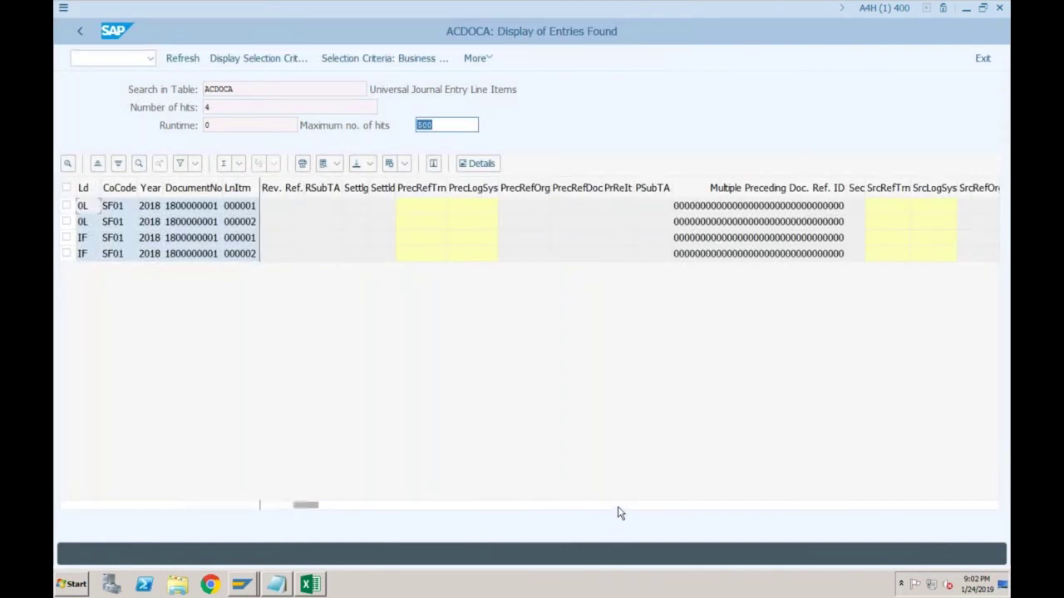
scroll(618, 513, "right", 15)
scroll(632, 512, "right", 3)
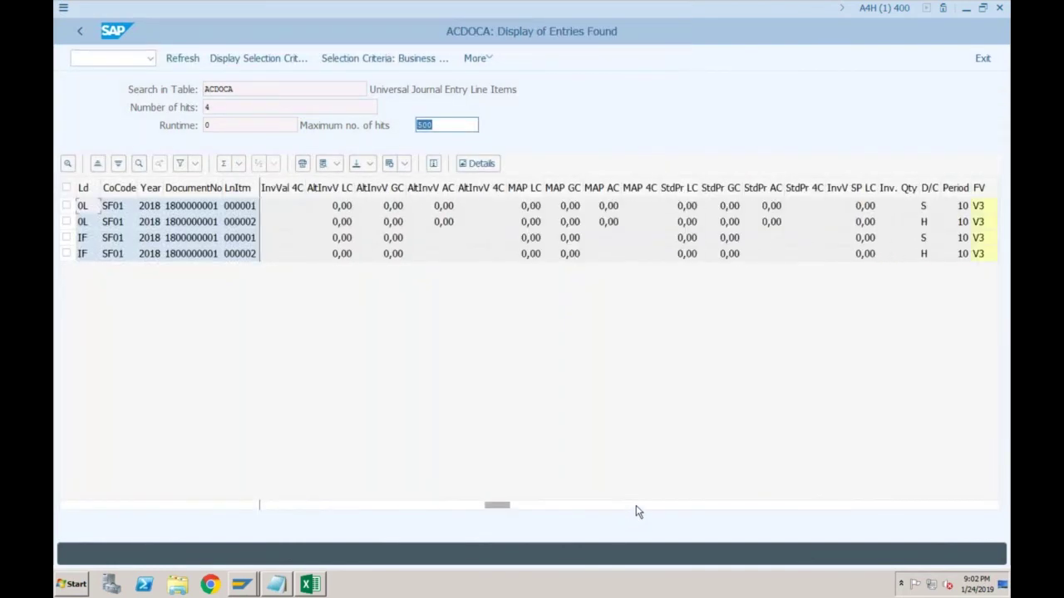
scroll(640, 513, "right", 6)
scroll(662, 512, "right", 4)
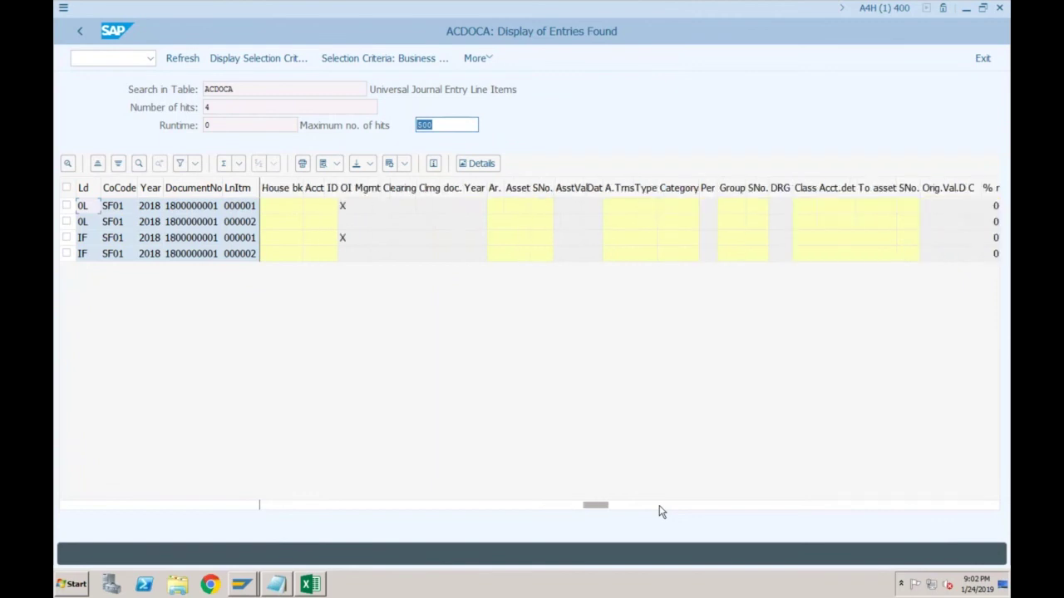
scroll(671, 513, "right", 4)
scroll(687, 512, "right", 4)
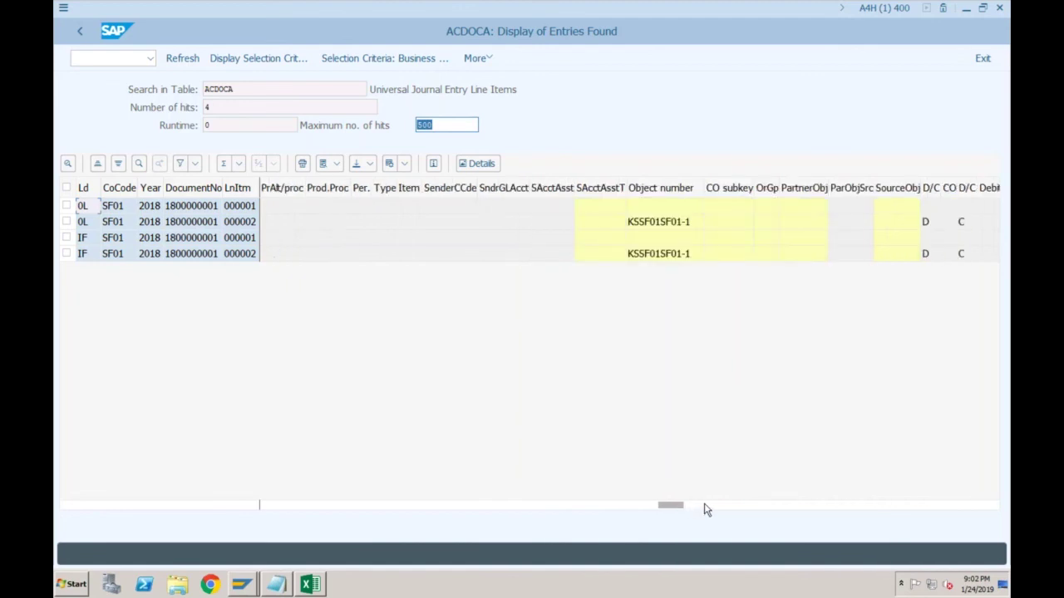
scroll(704, 510, "right", 3)
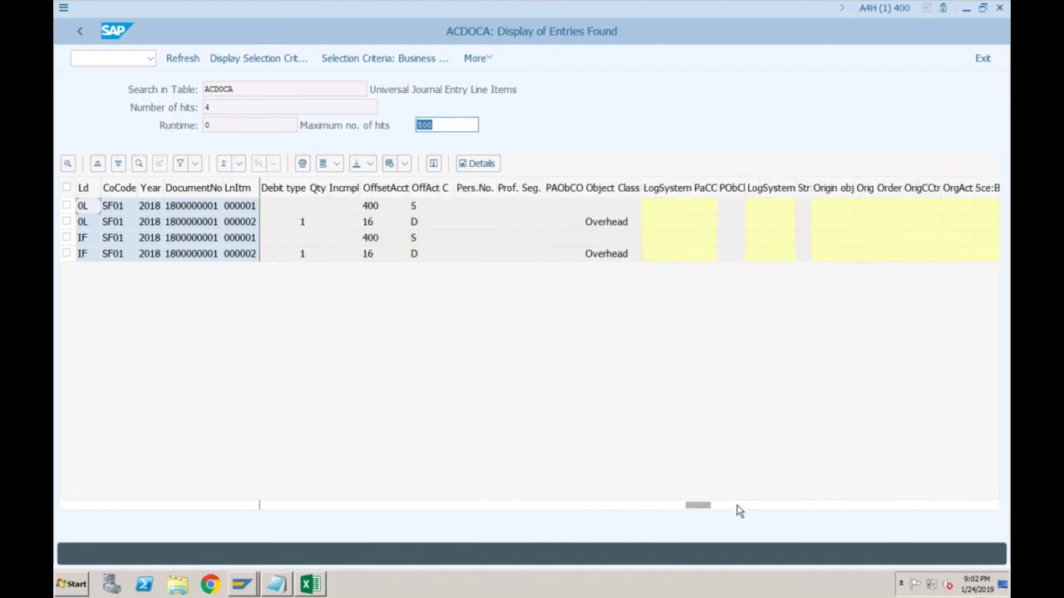
left_click(738, 506)
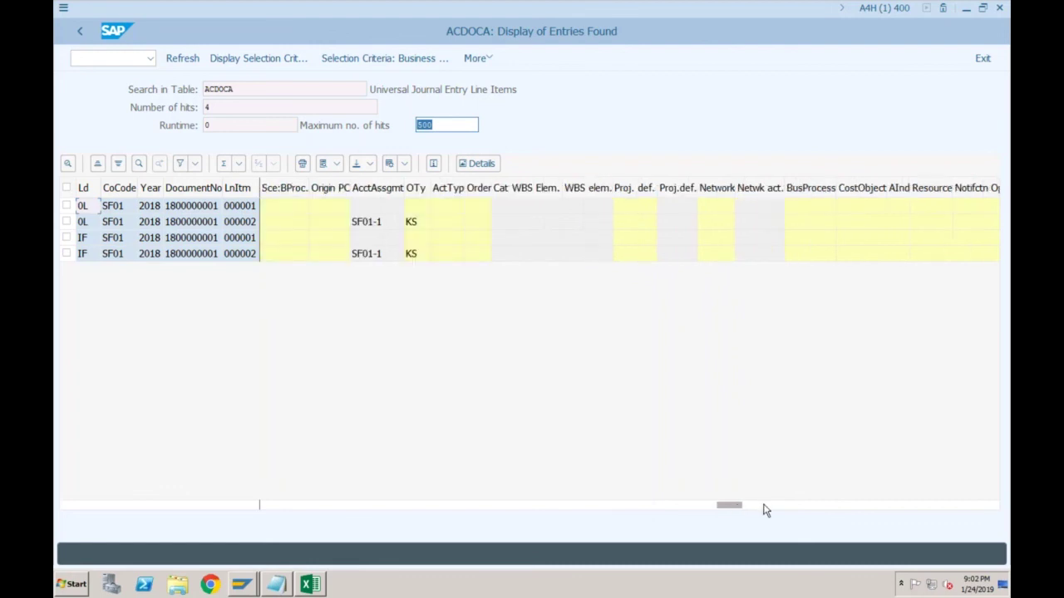
left_click(766, 509)
left_click(800, 509)
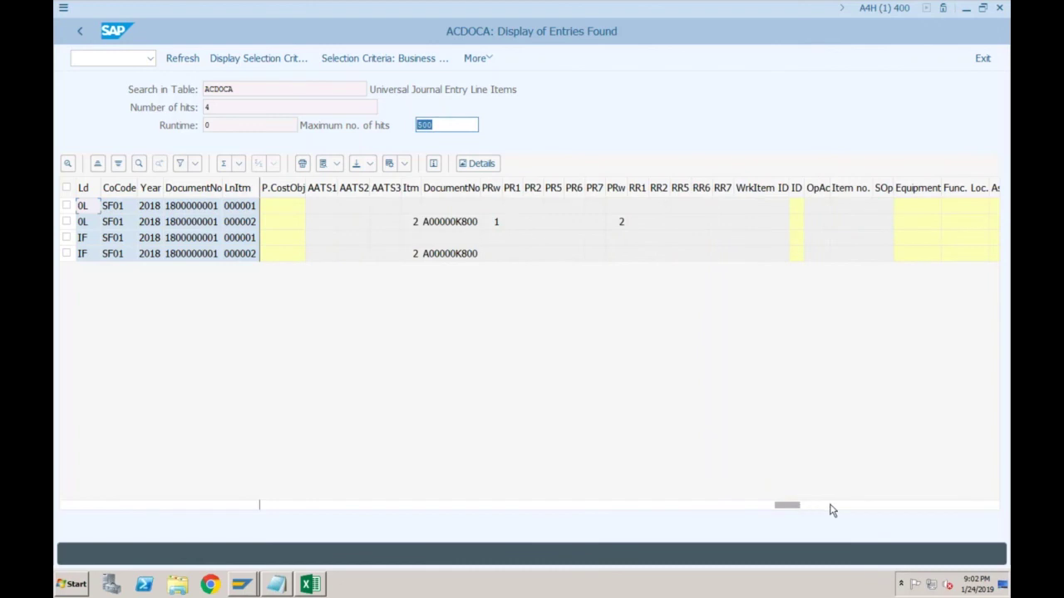
left_click(831, 507)
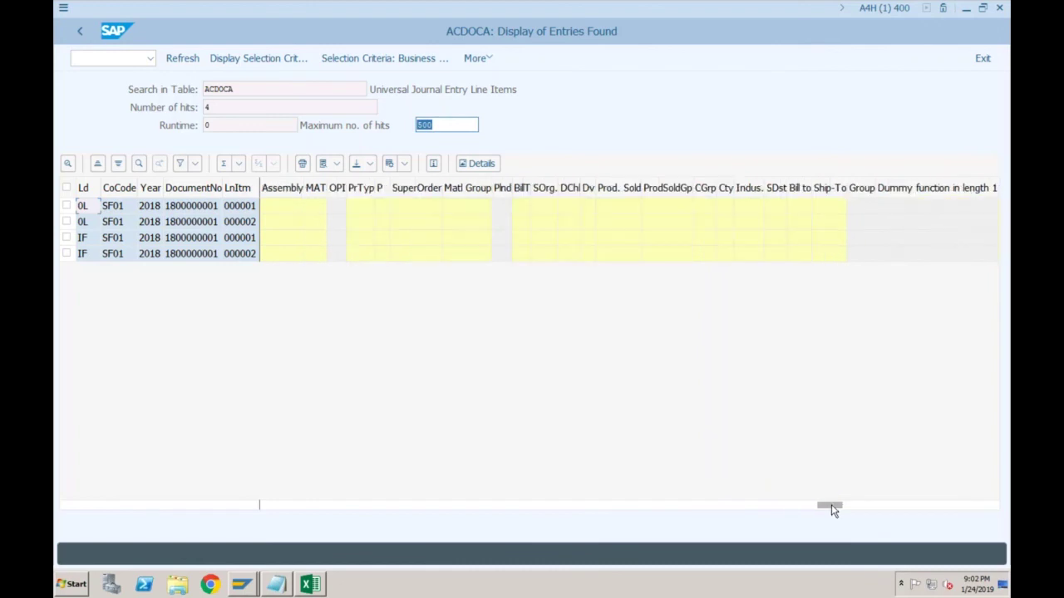
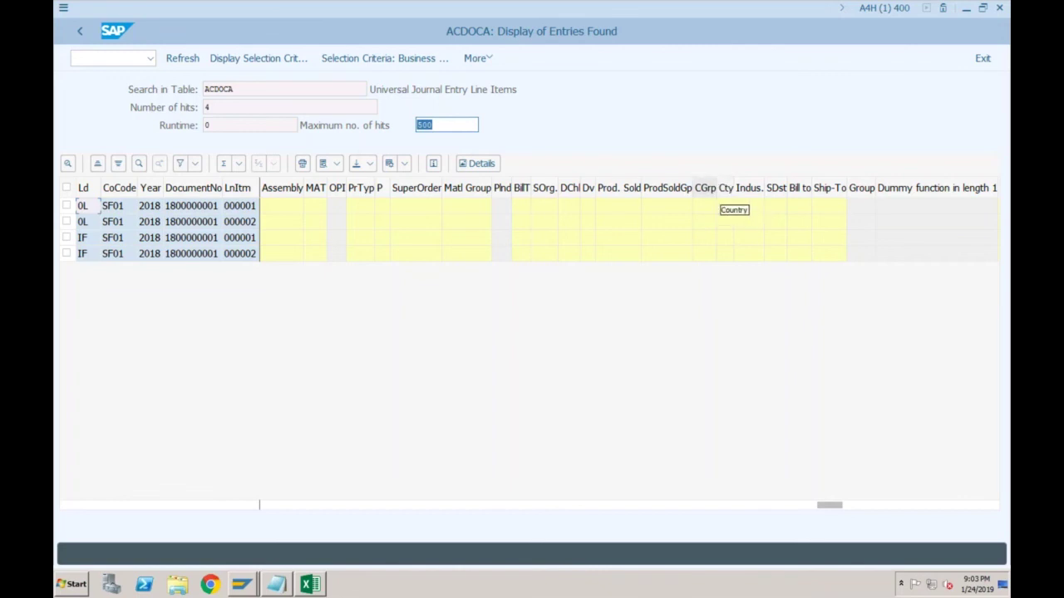
Review the possible customer group values for line 1 without choosing one
left_click(717, 207)
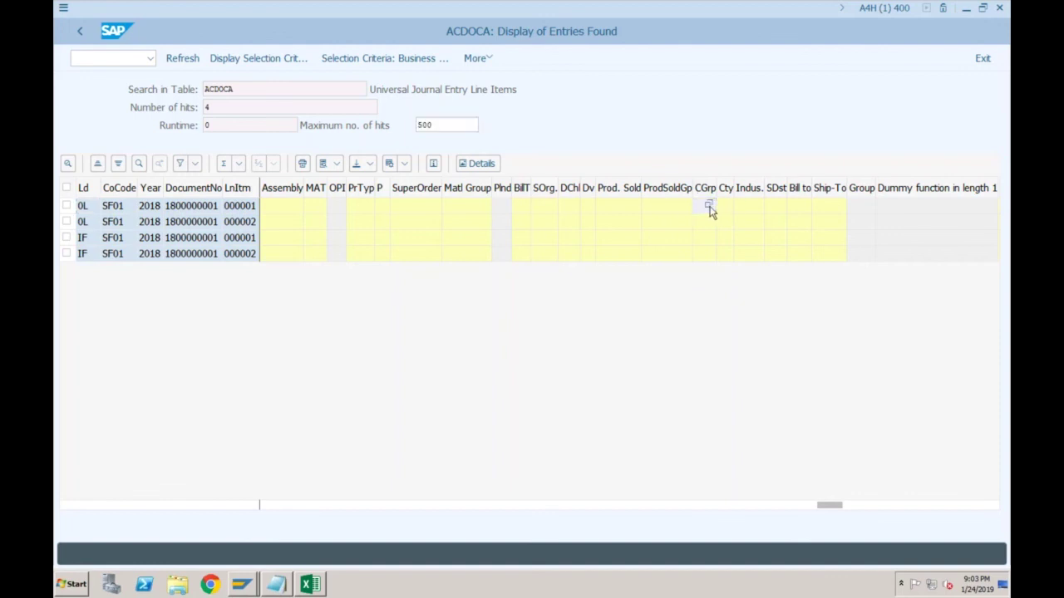
left_click(708, 205)
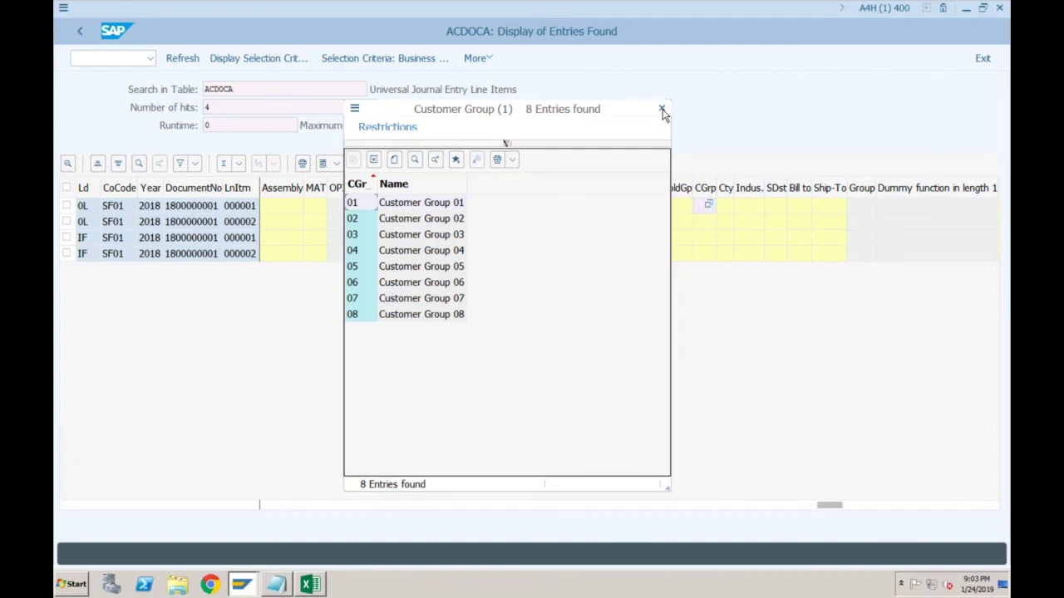
left_click(662, 110)
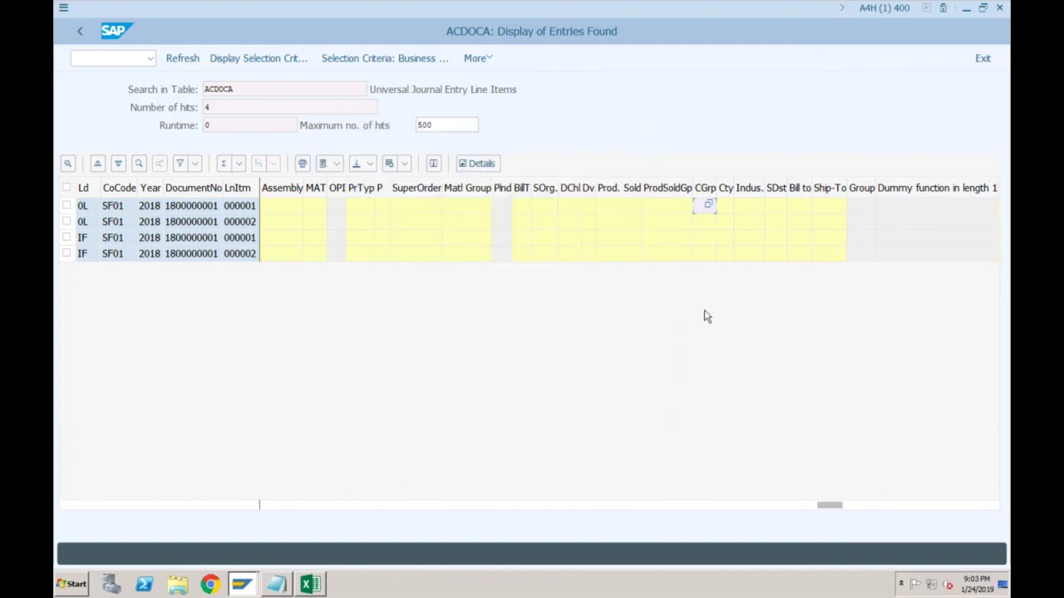
Scroll back to the GLFY, TrTy and BTran columns and select line 1's BTran cell
left_click(731, 504)
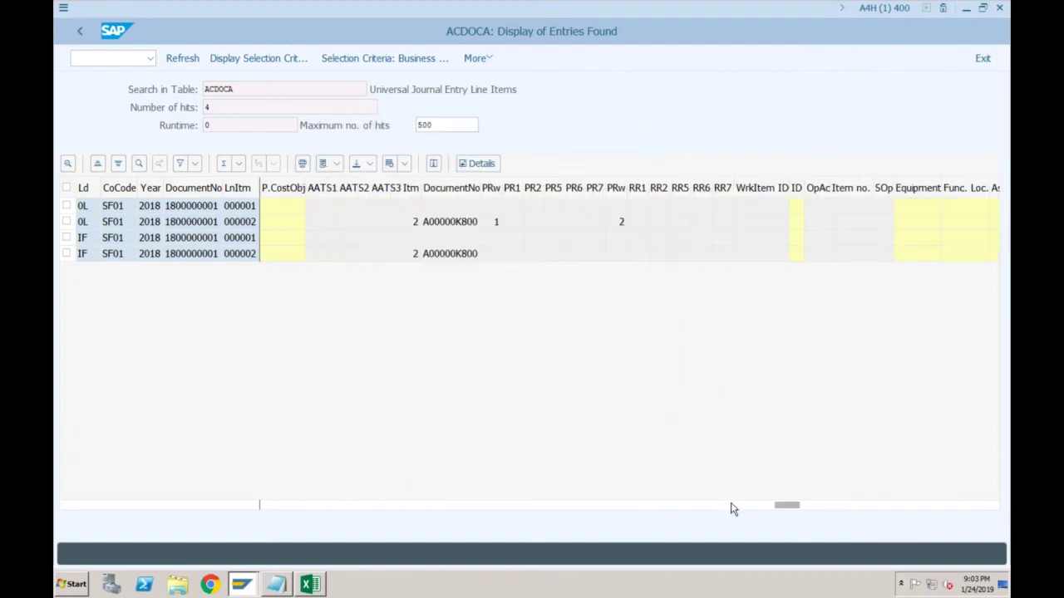
left_click(718, 506)
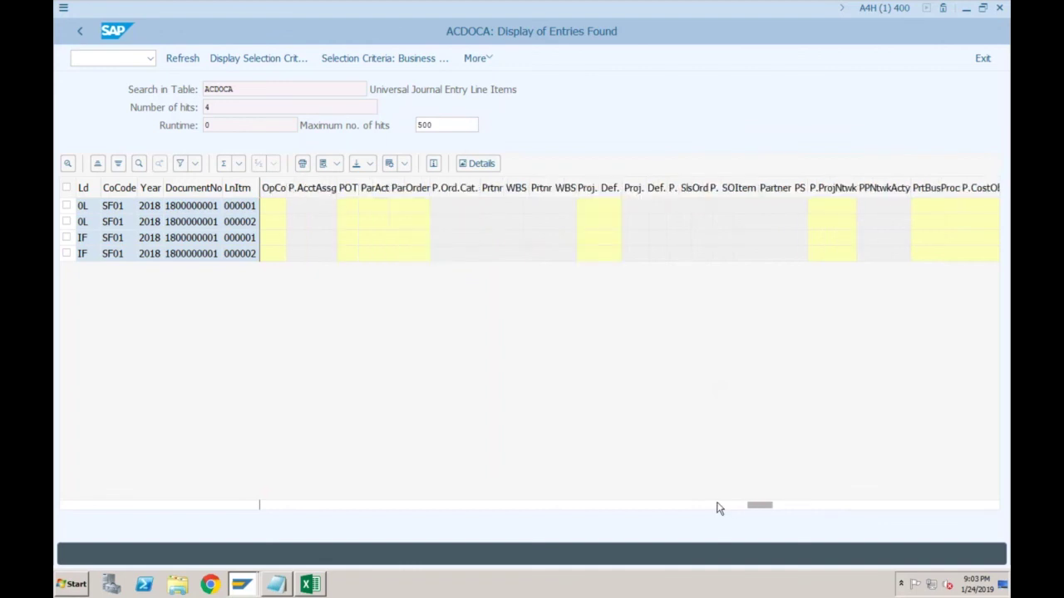
left_click(698, 506)
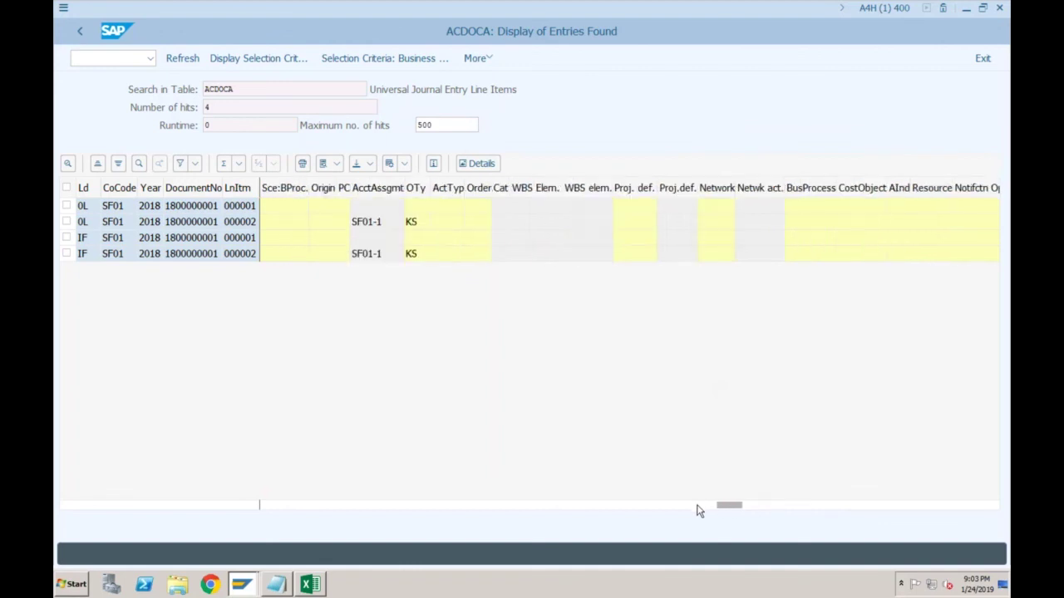
left_click(689, 506)
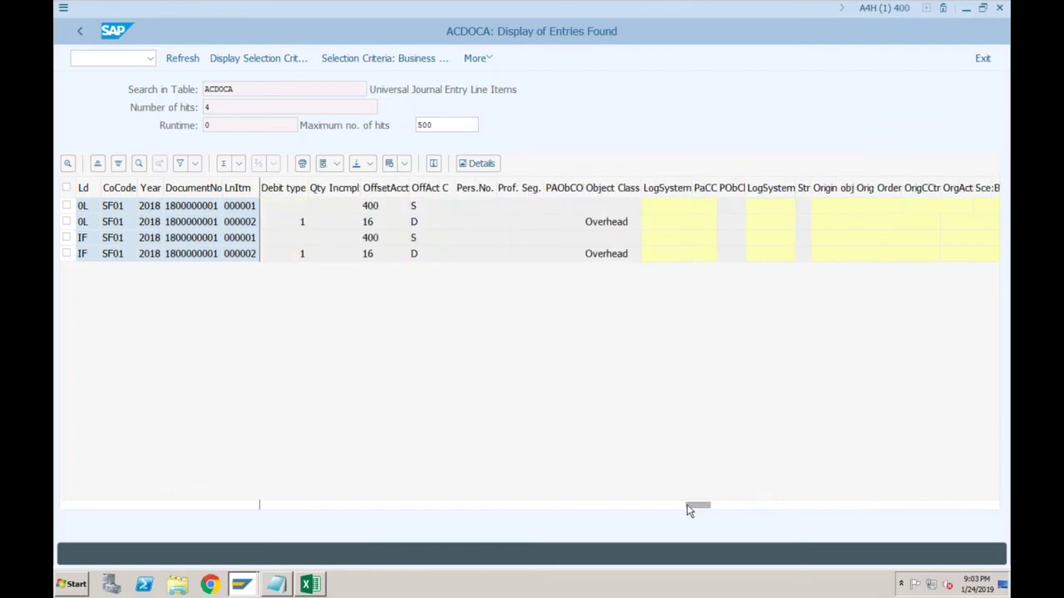
left_click(664, 507)
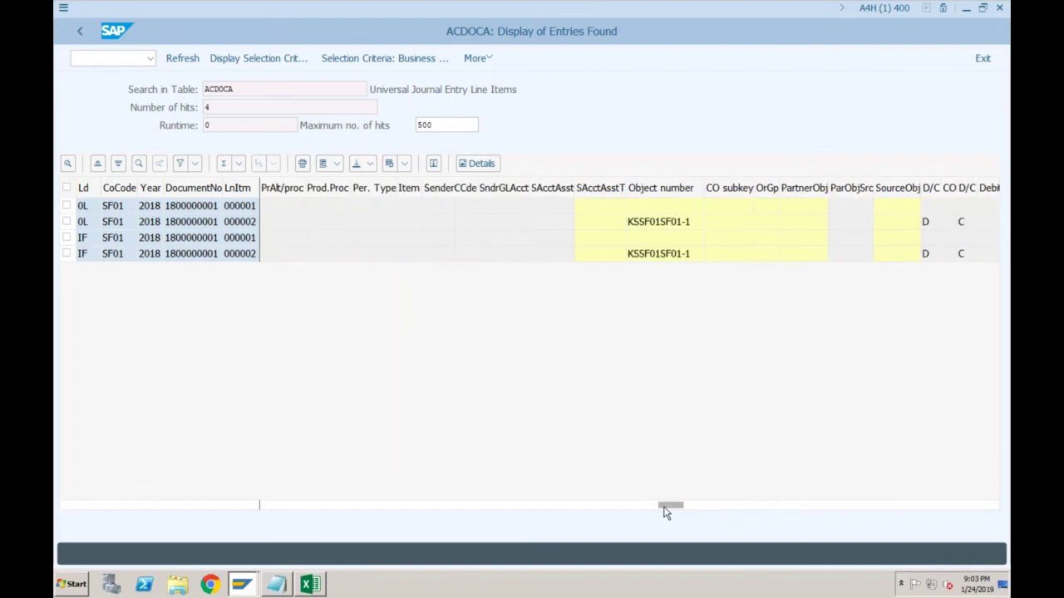
left_click(638, 508)
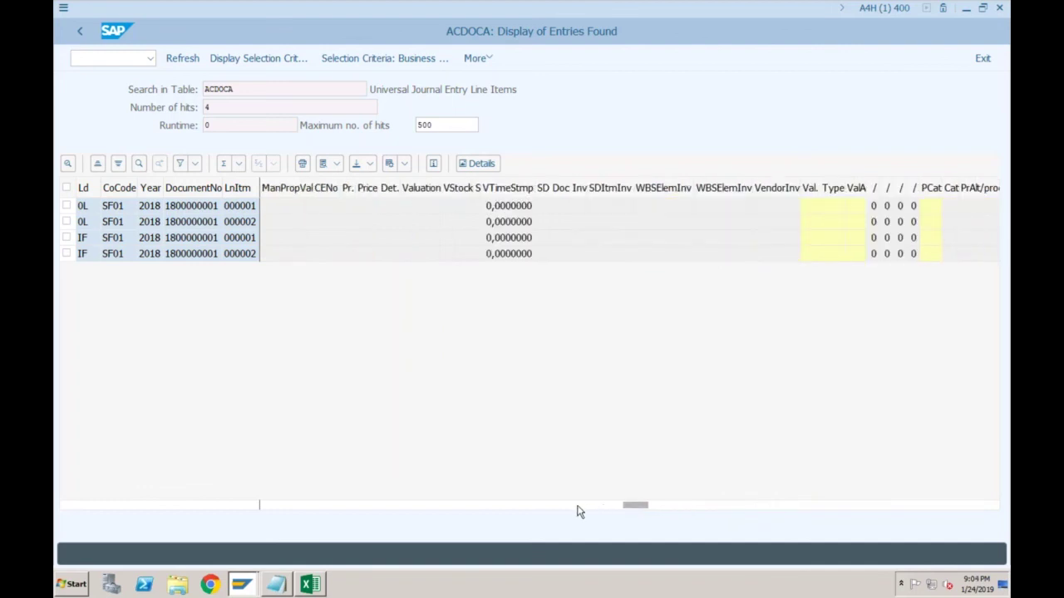
left_click(548, 505)
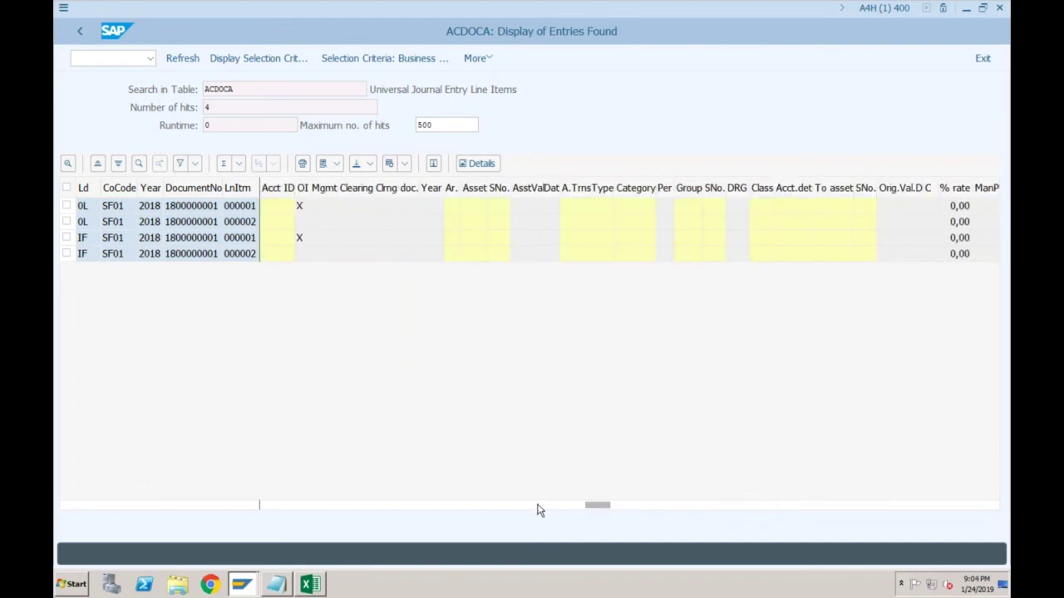
left_click(538, 511)
left_click(428, 504)
left_click_drag(425, 505, 283, 513)
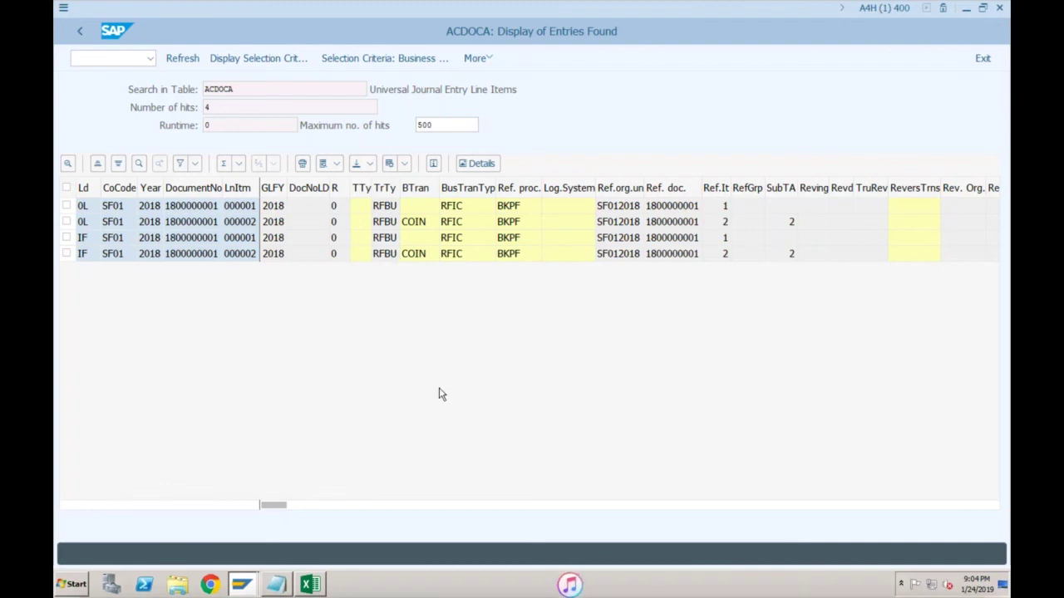
left_click(418, 210)
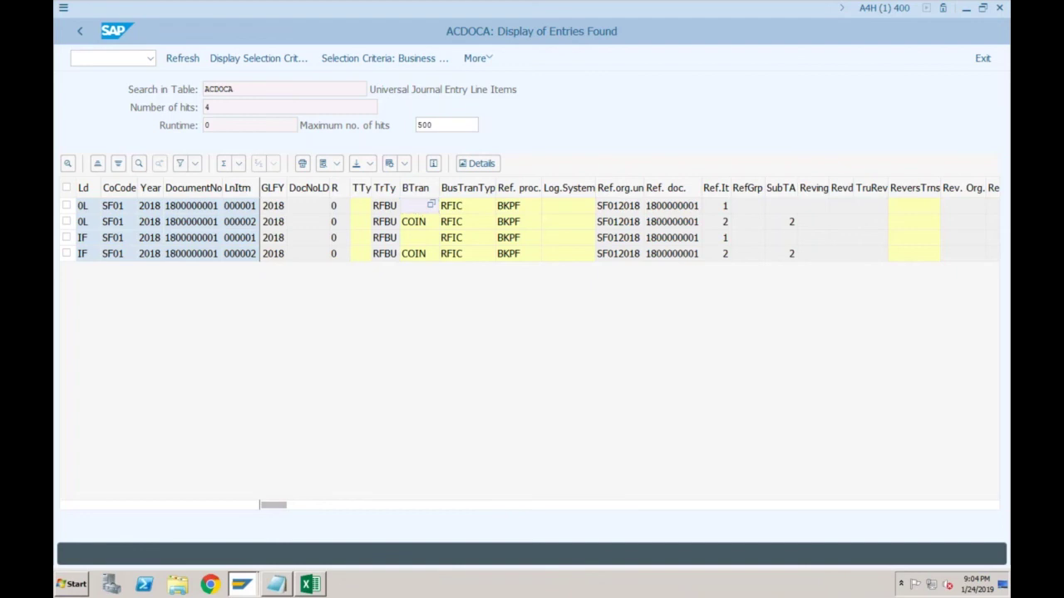
key("F2")
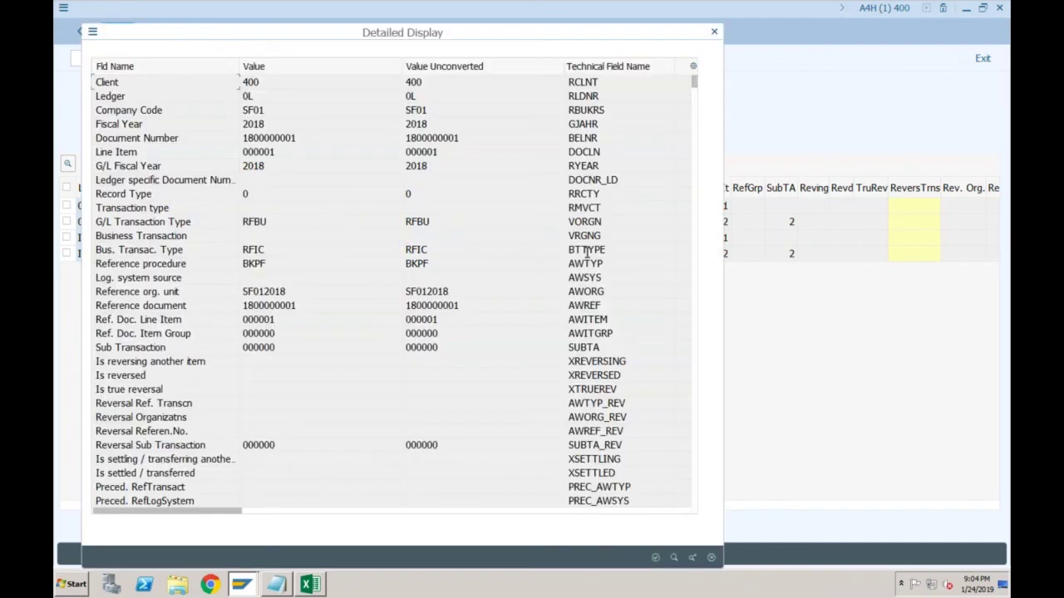
left_click(673, 557)
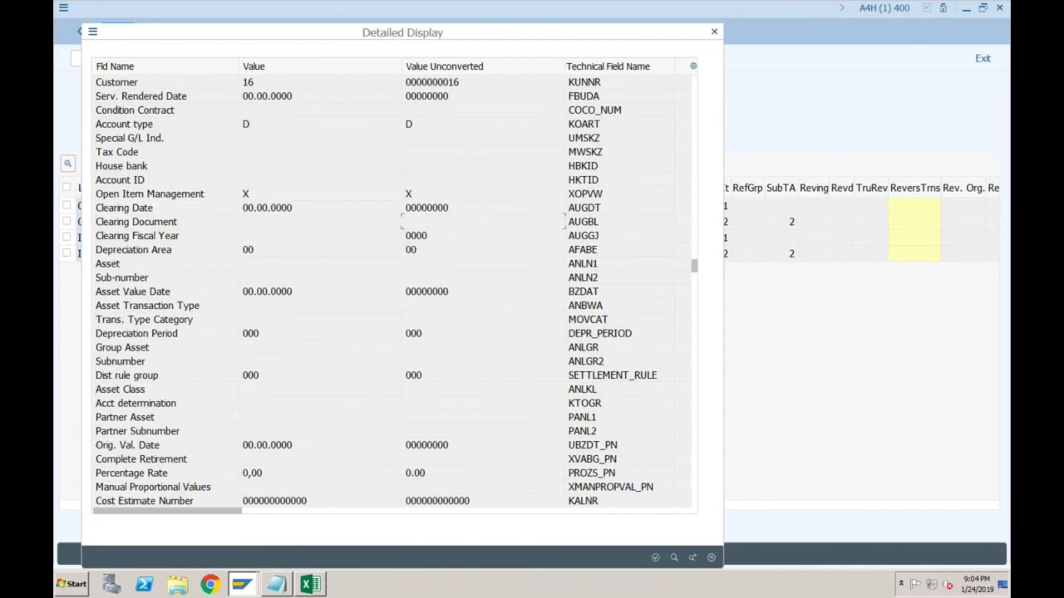
left_click(693, 558)
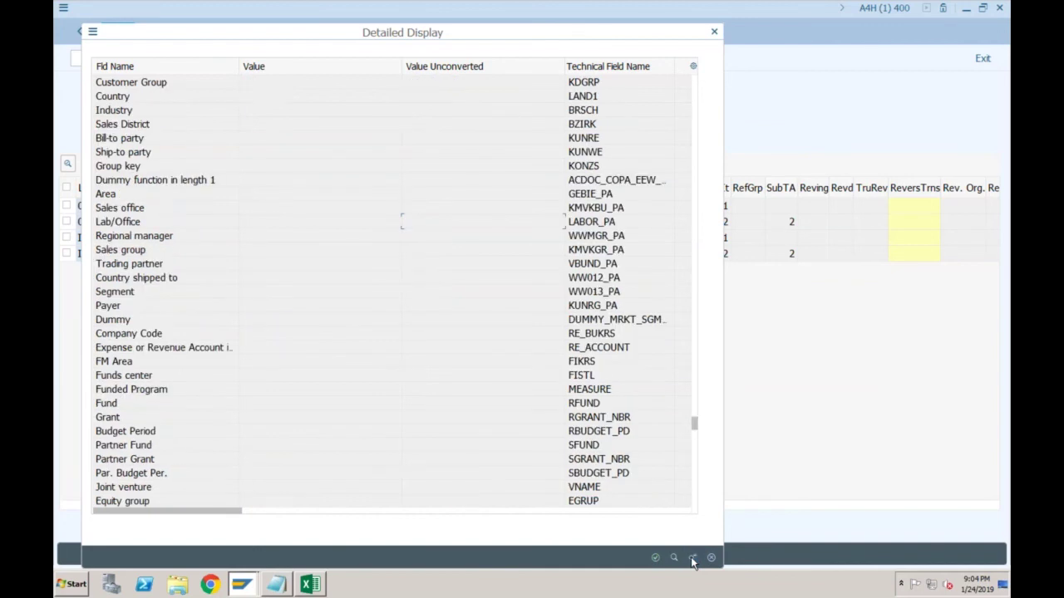
left_click(363, 82)
left_click(610, 84)
left_click(375, 77)
left_click(717, 35)
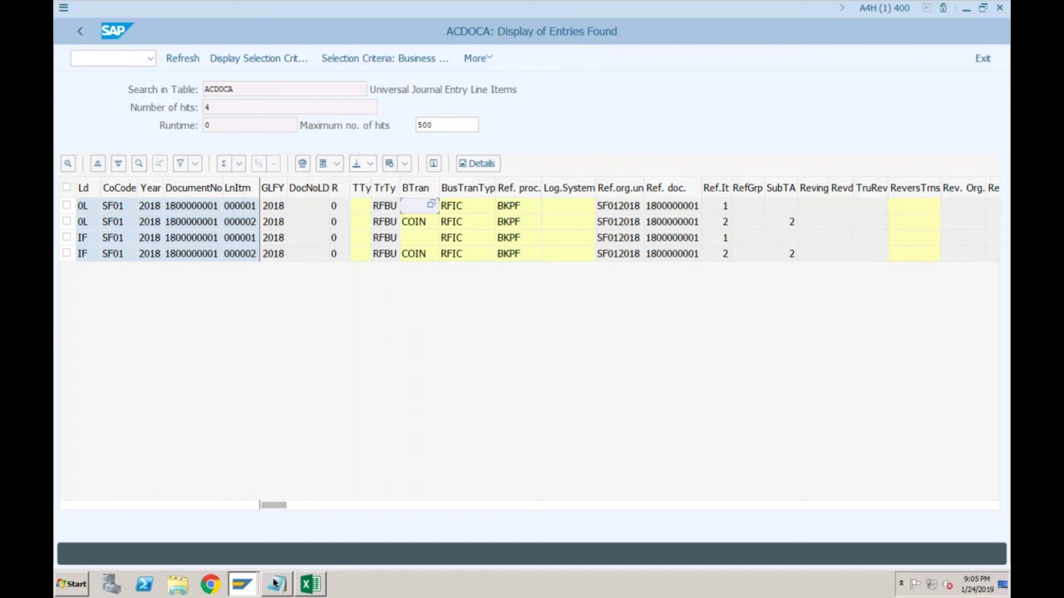
Return to the COPA notes in Notepad and complete the final line as 'COPA - COGS'
left_click(275, 585)
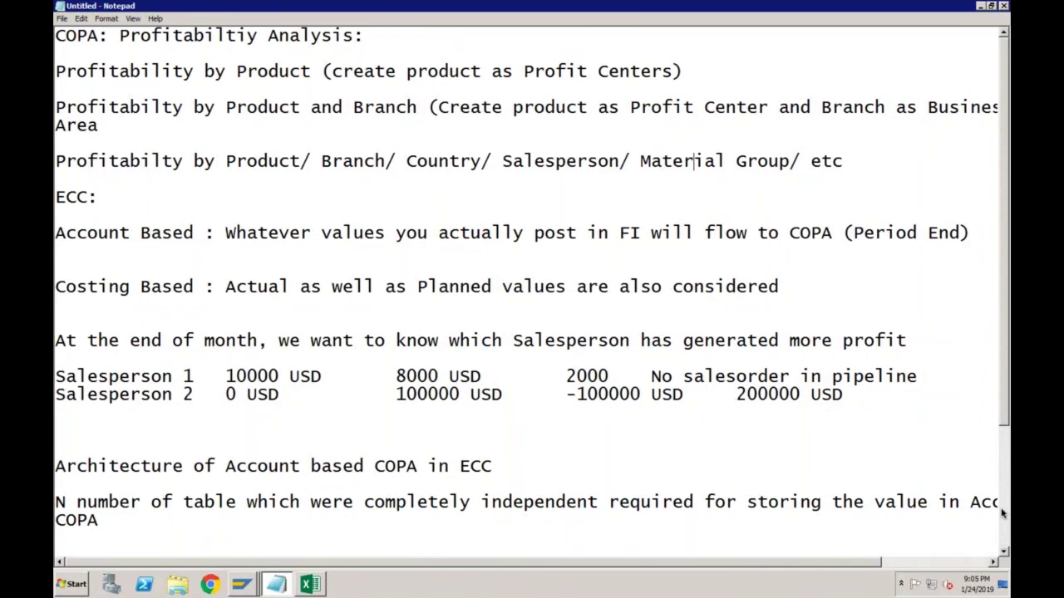
key("ctrl+End")
type("COGS")
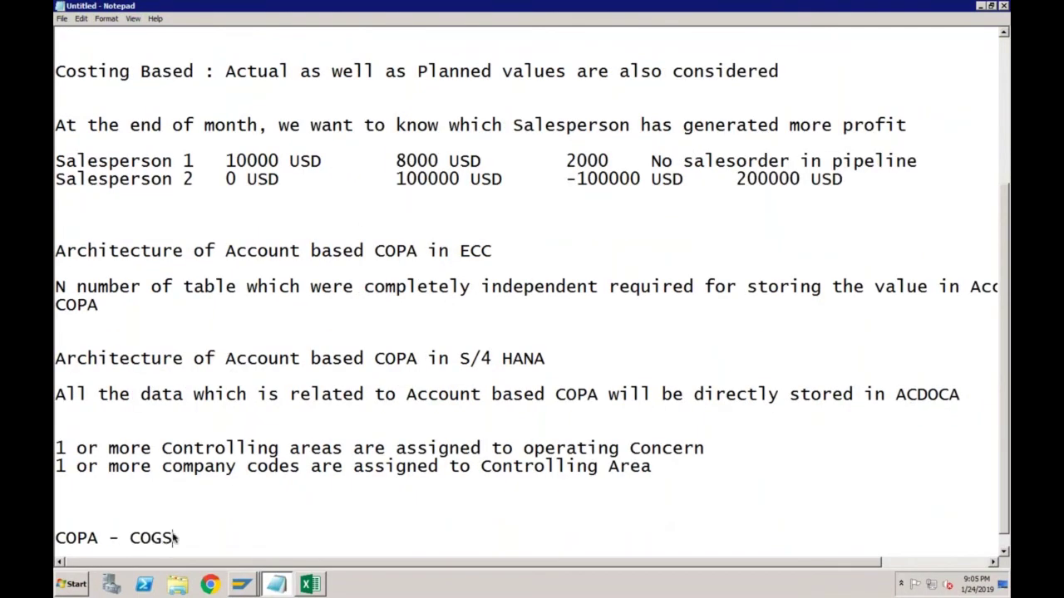